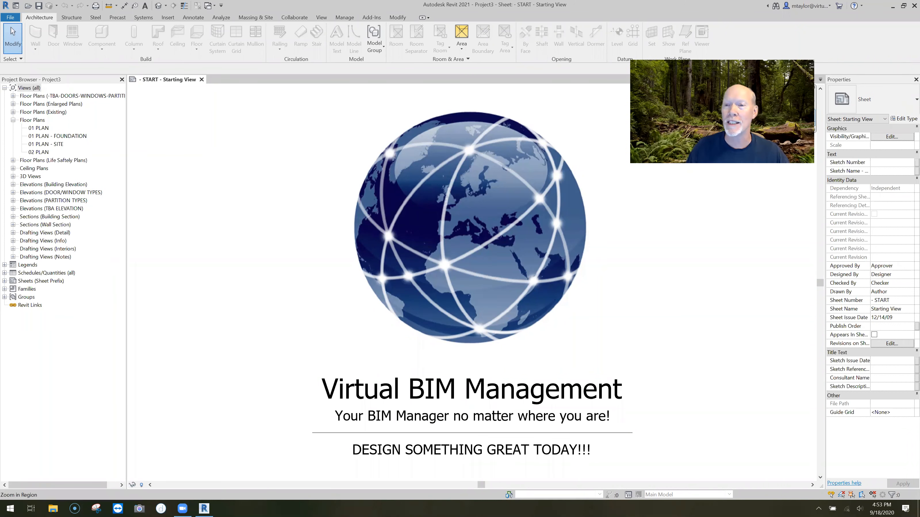
# Open the 01 PLAN floor plan and delete the furniture layout group from the conference room
pyautogui.moveTo(583, 341); pyautogui.dragTo(452, 340, button='middle')
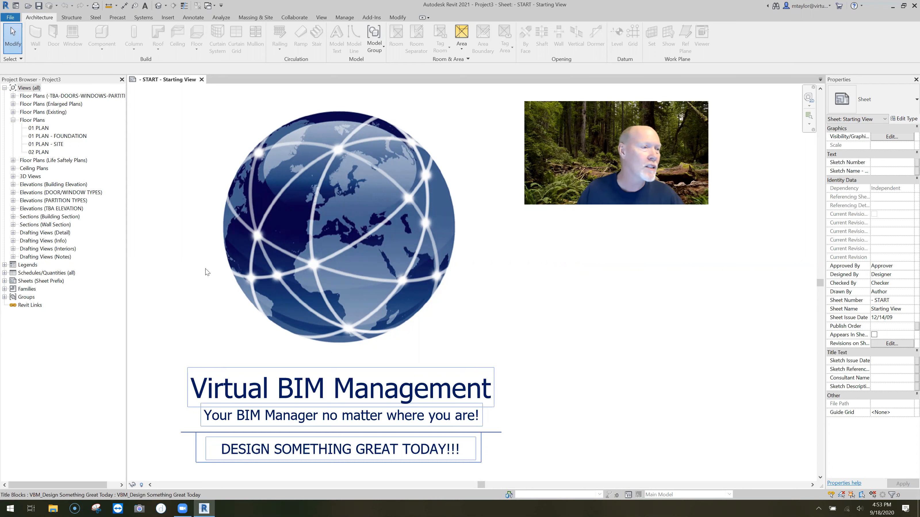
pyautogui.click(39, 128)
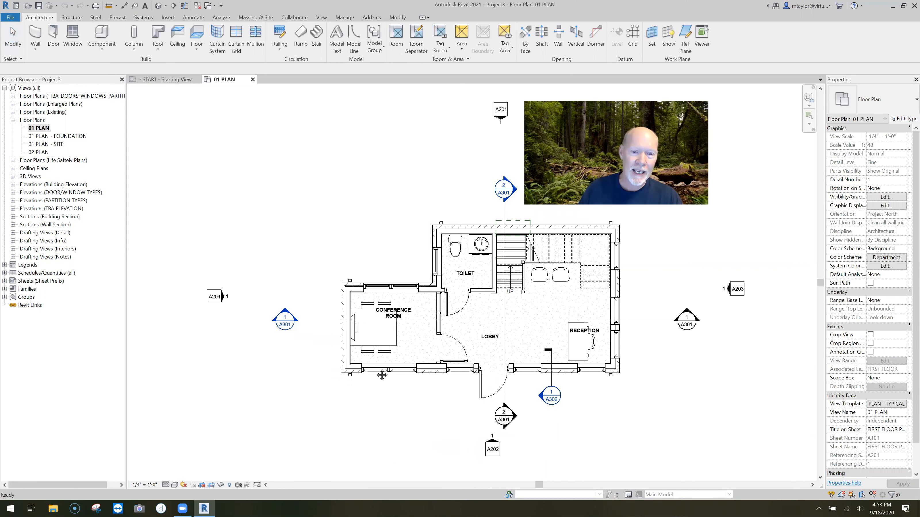
pyautogui.moveTo(383, 375); pyautogui.dragTo(301, 336, button='middle')
pyautogui.scroll(3, 299, 336)
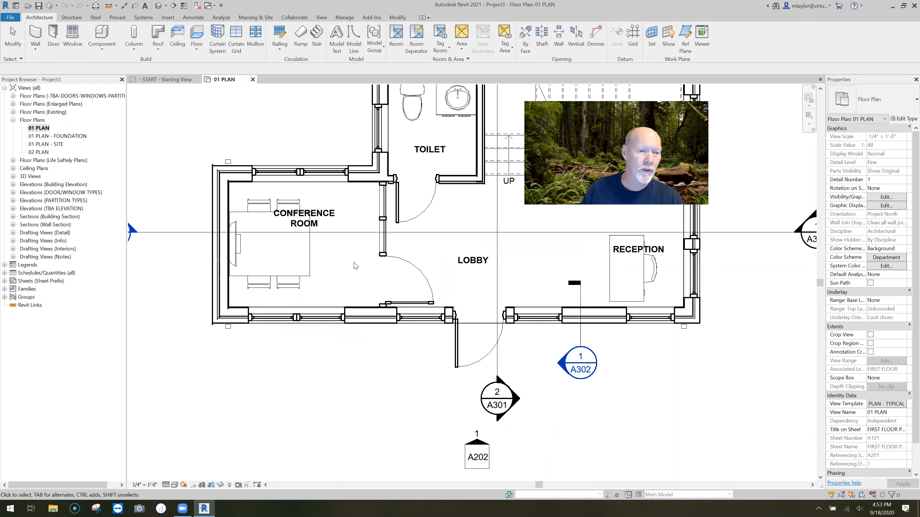
pyautogui.click(340, 309)
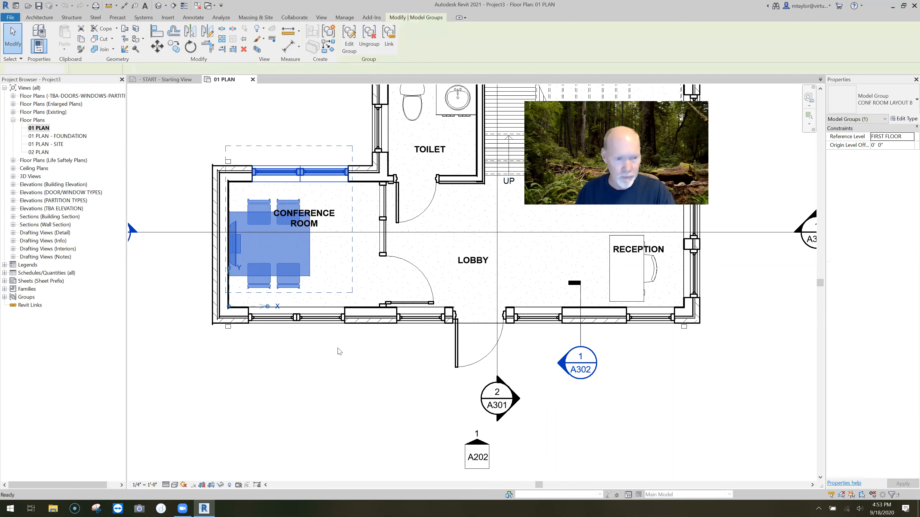
pyautogui.press('Delete')
# Rename the conference room as BREAK ROOM and move its tag down to the middle of the room
pyautogui.click(314, 222)
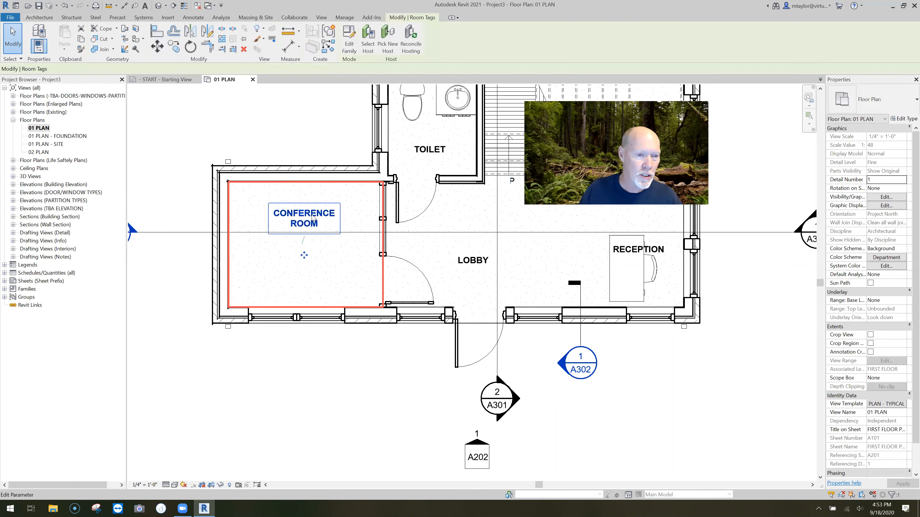
pyautogui.click(313, 221)
pyautogui.write('BREAK ROOM')
pyautogui.click(364, 366)
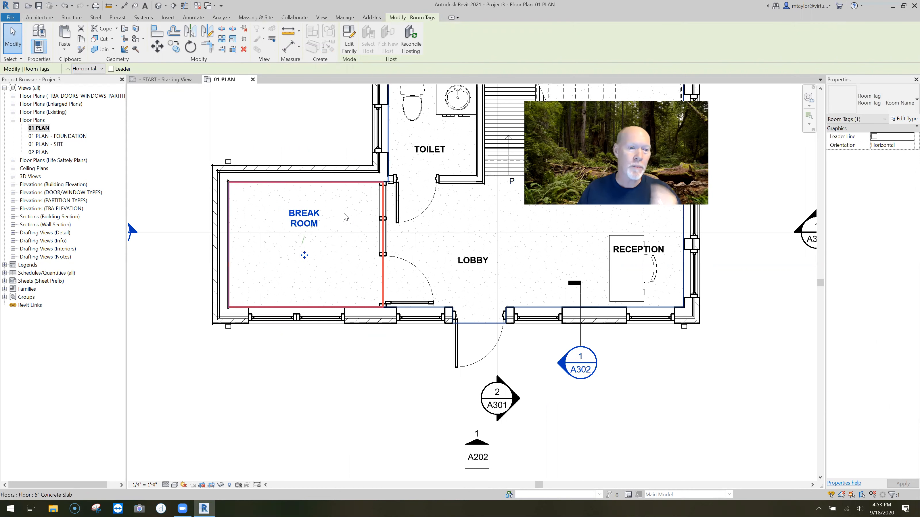
pyautogui.moveTo(304, 256); pyautogui.dragTo(306, 281)
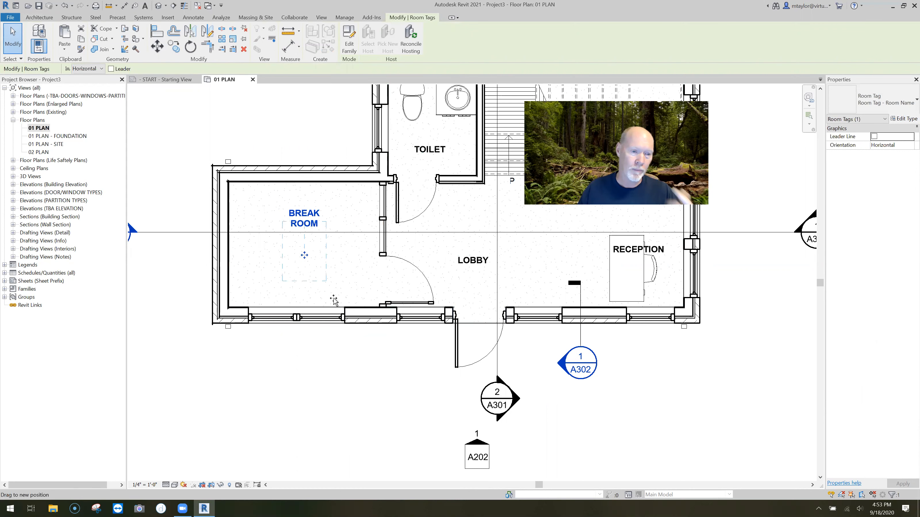
pyautogui.press('Escape')
# Place a 24" Depth 06 Counter Top w Rectangular Sink in the break room's upper-left corner along the upper wall
pyautogui.scroll(2, 290, 282)
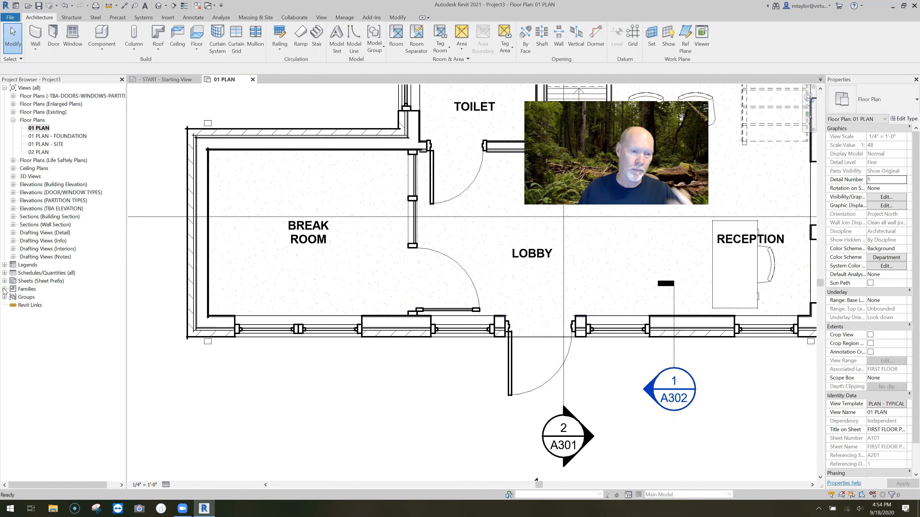
pyautogui.click(4, 289)
pyautogui.click(13, 184)
pyautogui.scroll(-1, 36, 339)
pyautogui.scroll(-2, 36, 339)
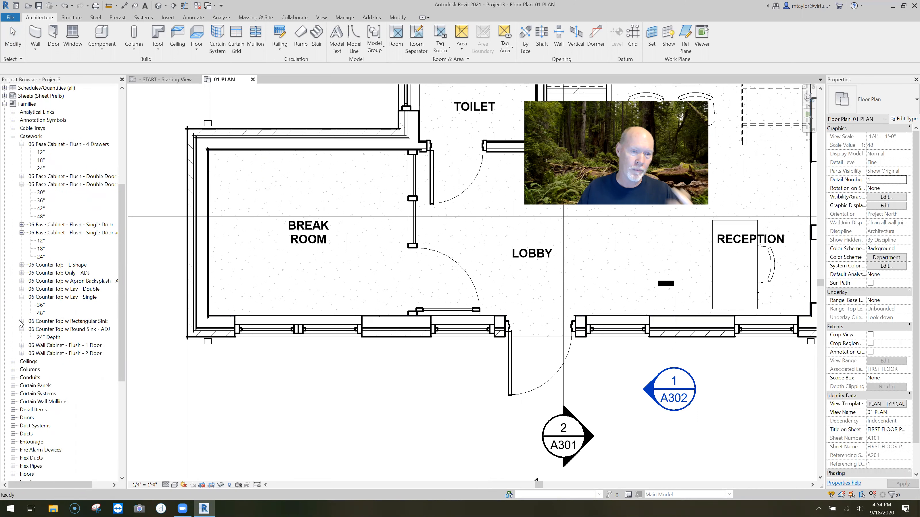
pyautogui.click(22, 321)
pyautogui.moveTo(48, 329); pyautogui.dragTo(213, 153)
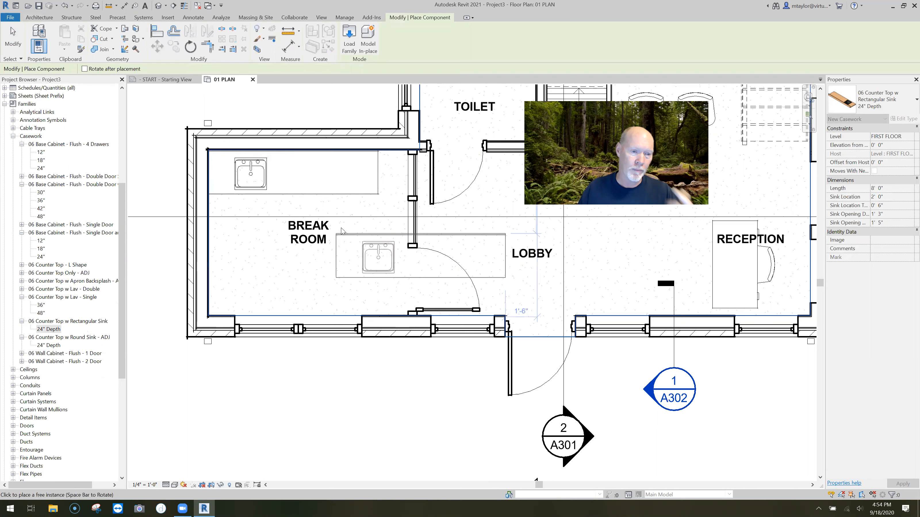
pyautogui.press('Escape')
# Stretch the countertop's right end to the wall between the break room and lobby, about 9' 5" long
pyautogui.click(376, 180)
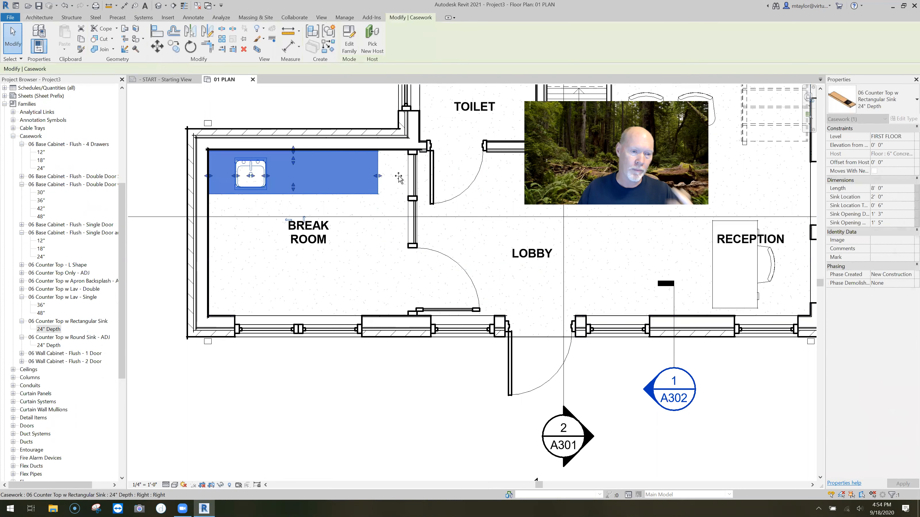
pyautogui.moveTo(406, 176); pyautogui.dragTo(407, 176)
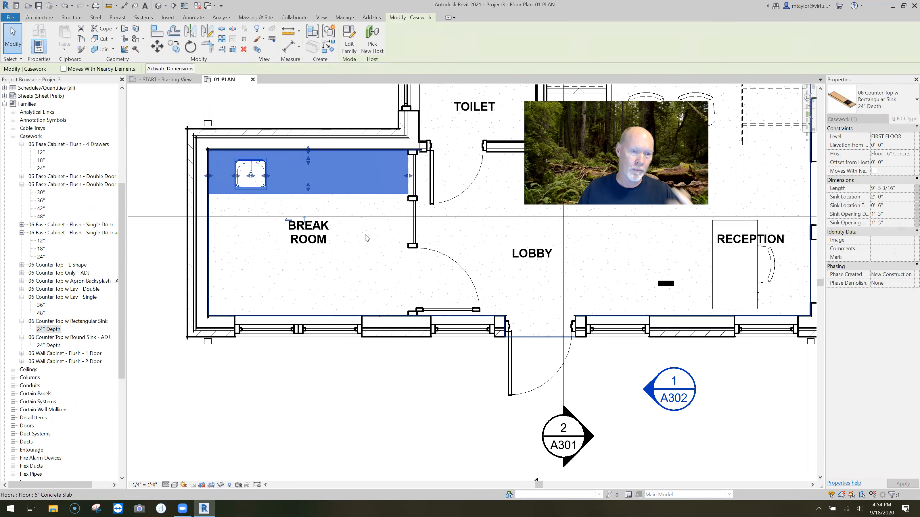
pyautogui.click(357, 237)
pyautogui.scroll(-3, 359, 241)
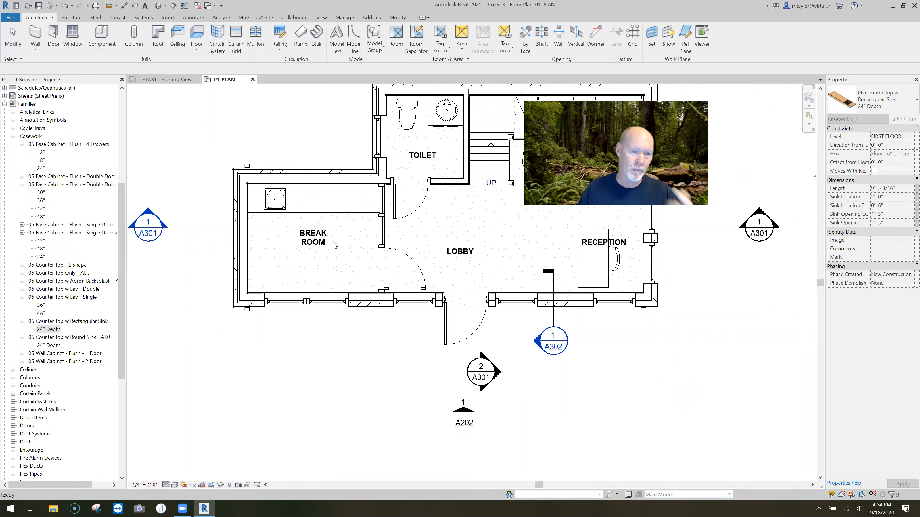
pyautogui.scroll(4, 380, 251)
pyautogui.moveTo(380, 252); pyautogui.dragTo(440, 256, button='middle')
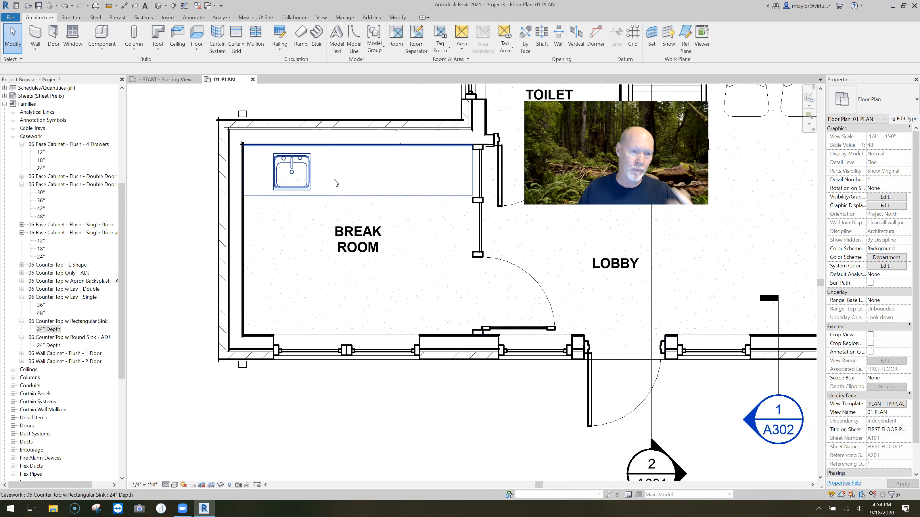
pyautogui.click(320, 183)
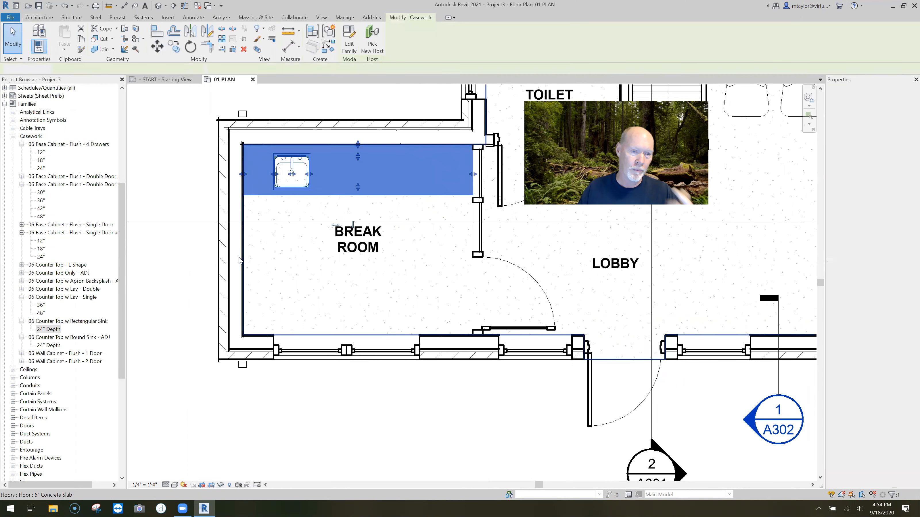
pyautogui.press('Escape')
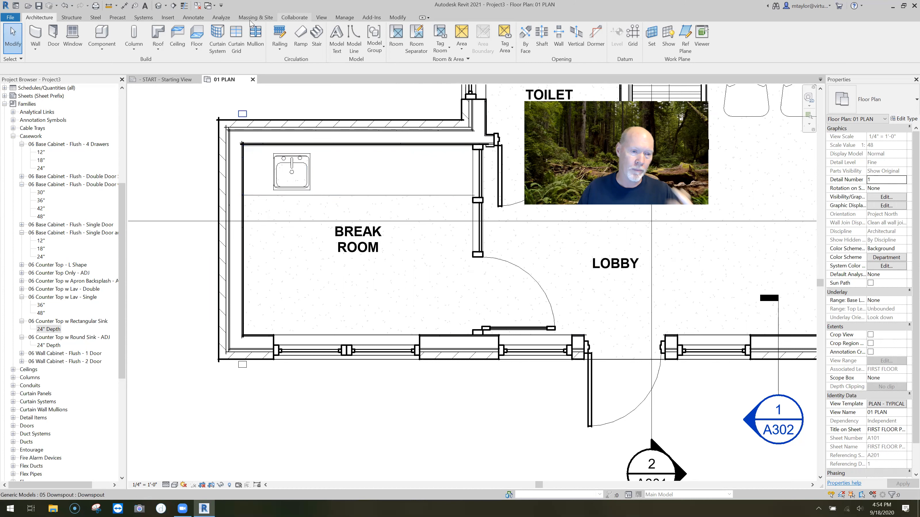
# Expand the project's Specialty Equipment families and check the list for a refrigerator
pyautogui.click(122, 404)
pyautogui.doubleClick(24, 403)
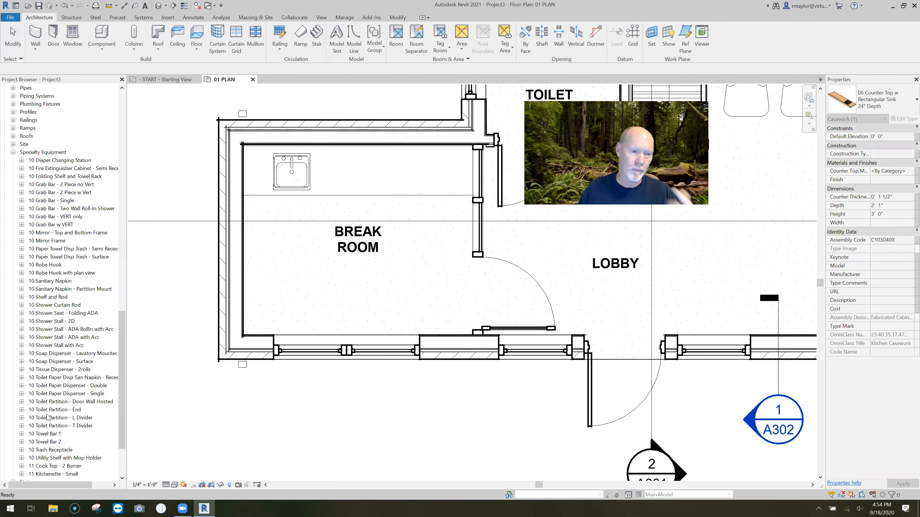
pyautogui.scroll(-1, 47, 285)
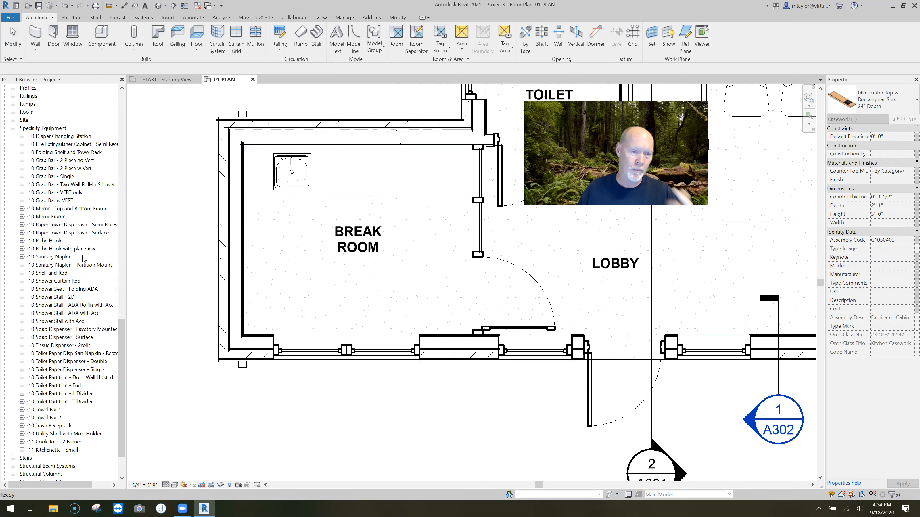
# Load the 36" RH type of Refrigerator.rfa from the library's Specialty Equipment, Domestic, High-End folder
pyautogui.click(167, 18)
pyautogui.click(339, 43)
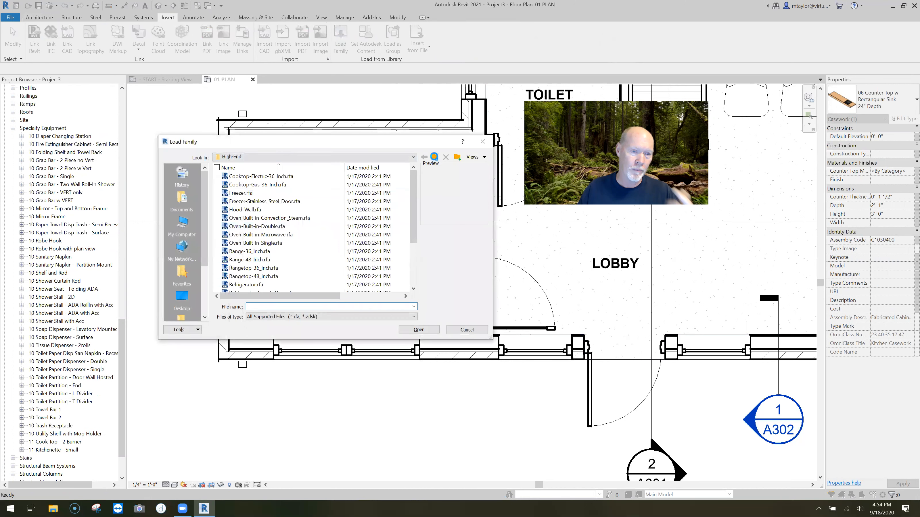
pyautogui.click(435, 157)
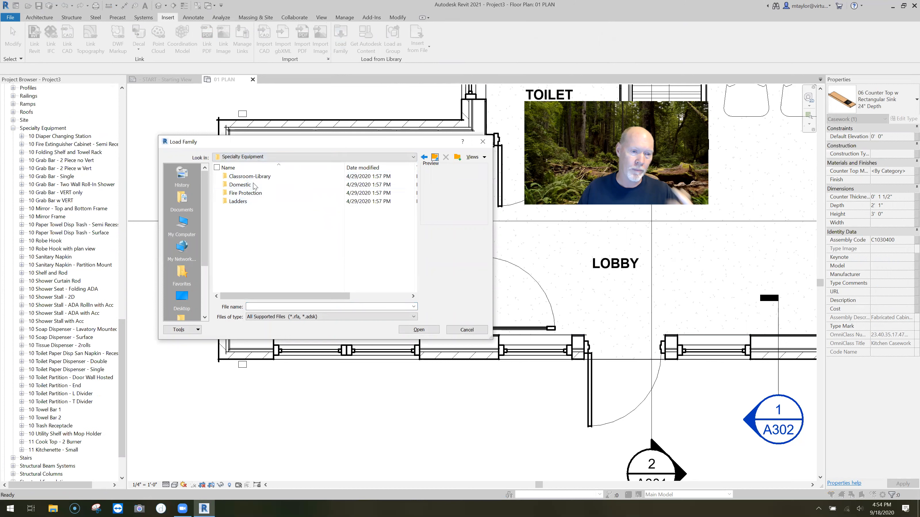
pyautogui.doubleClick(242, 185)
pyautogui.doubleClick(243, 177)
pyautogui.scroll(-3, 265, 216)
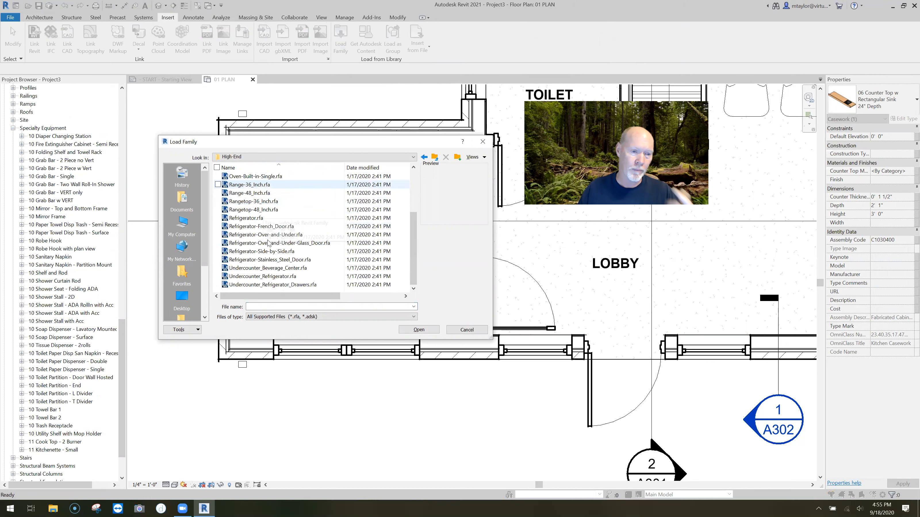
pyautogui.click(261, 218)
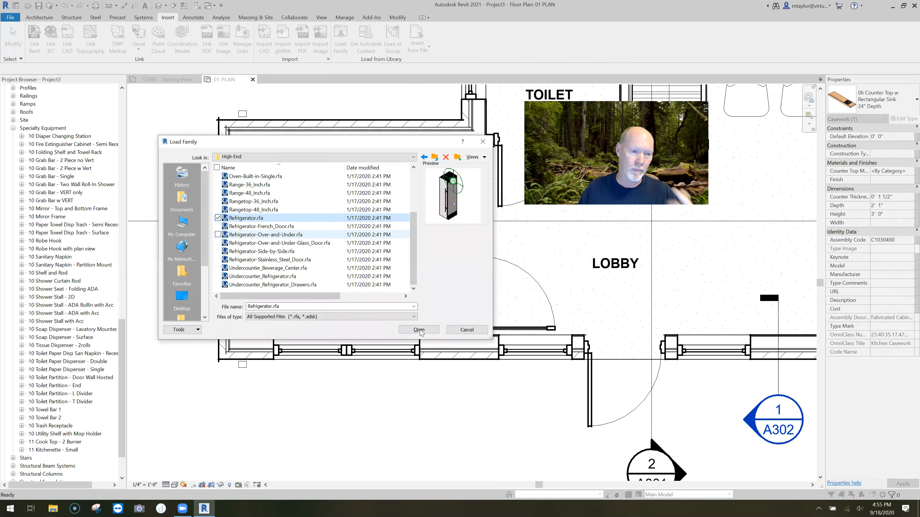
pyautogui.click(419, 329)
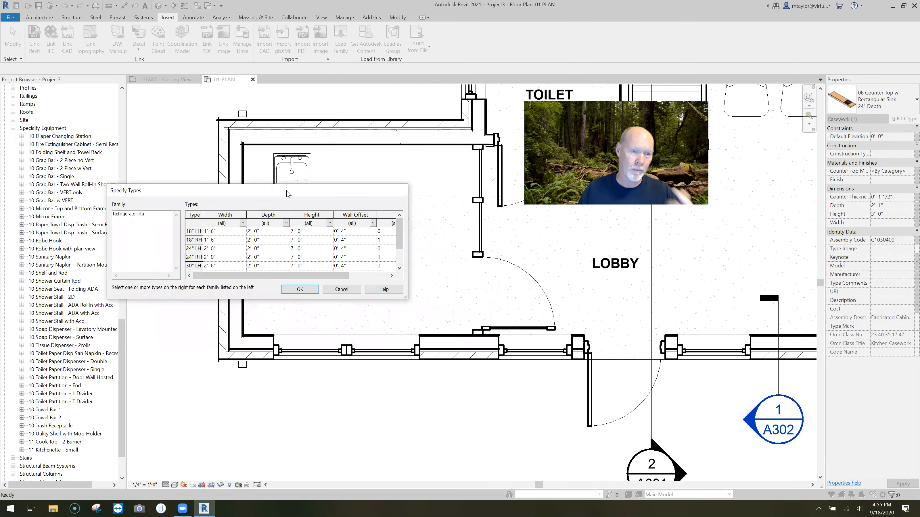
pyautogui.scroll(-1, 252, 269)
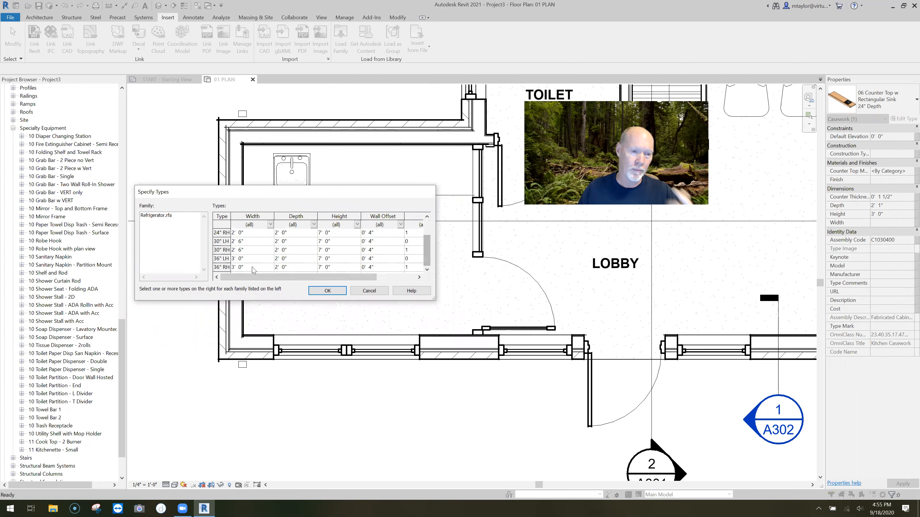
pyautogui.click(328, 291)
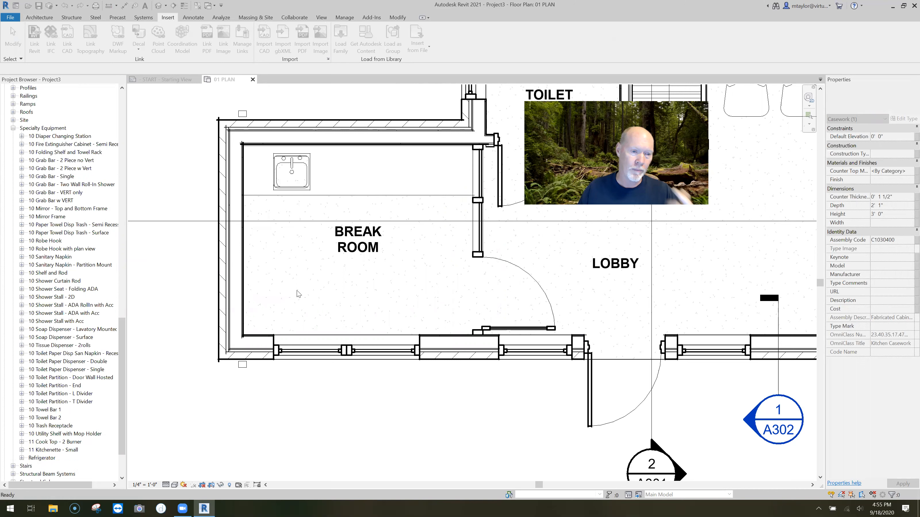
# Place the 36" RH refrigerator in the break room's lower-left corner, rotated with its back to the left exterior wall
pyautogui.click(22, 458)
pyautogui.moveTo(45, 466); pyautogui.dragTo(268, 303)
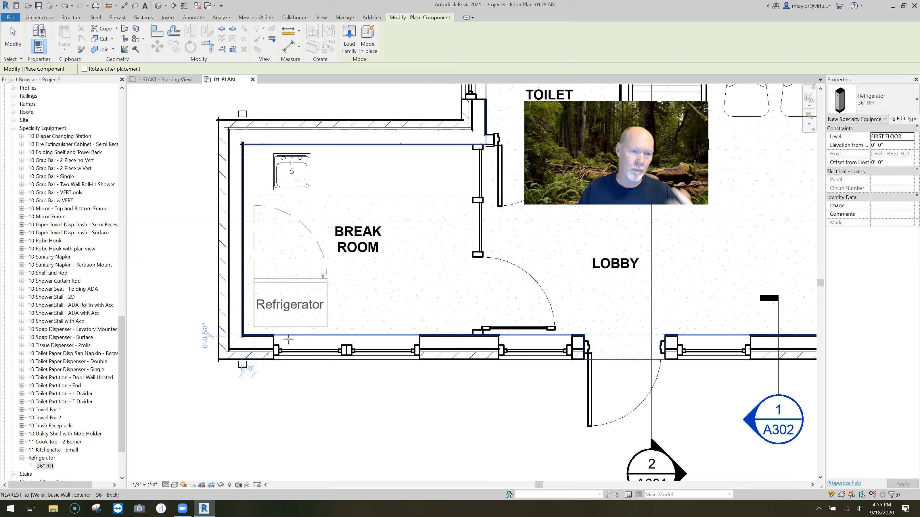
pyautogui.scroll(3, 287, 342)
pyautogui.scroll(1, 318, 284)
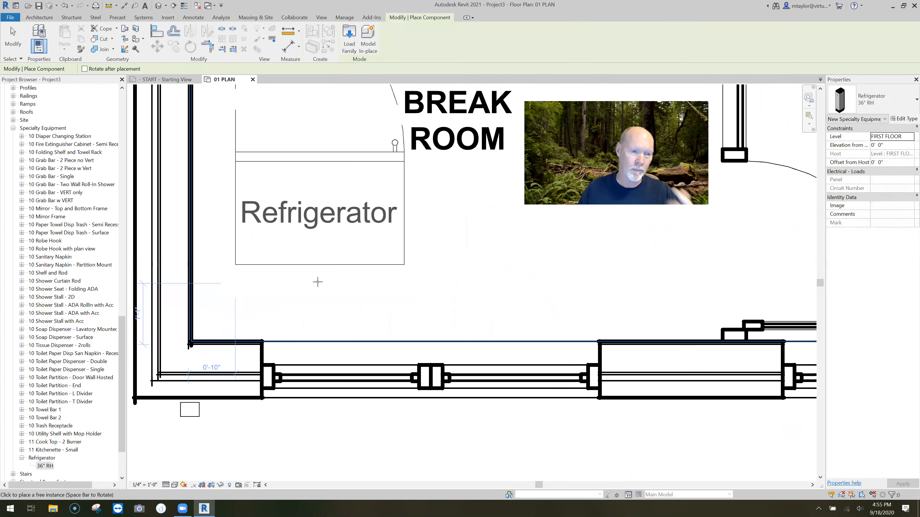
pyautogui.press('space')
pyautogui.press('space')
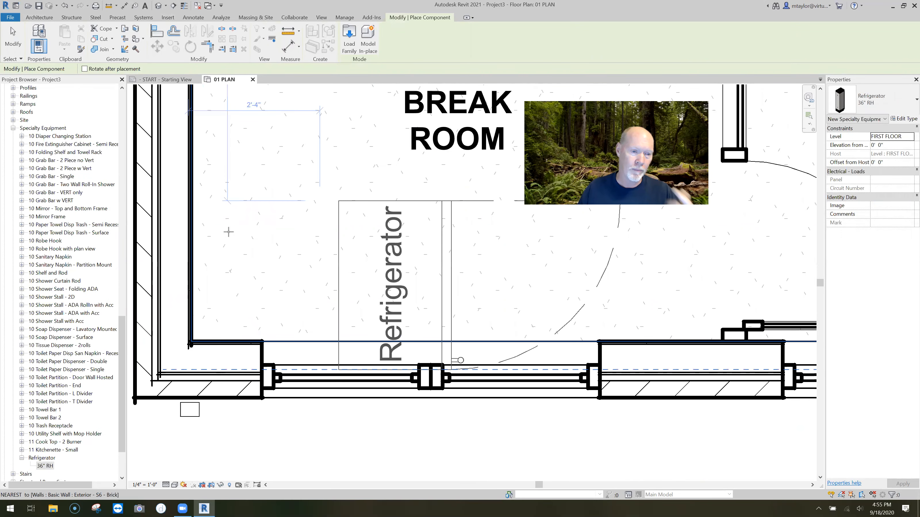
pyautogui.scroll(-1, 228, 232)
pyautogui.scroll(-1, 220, 242)
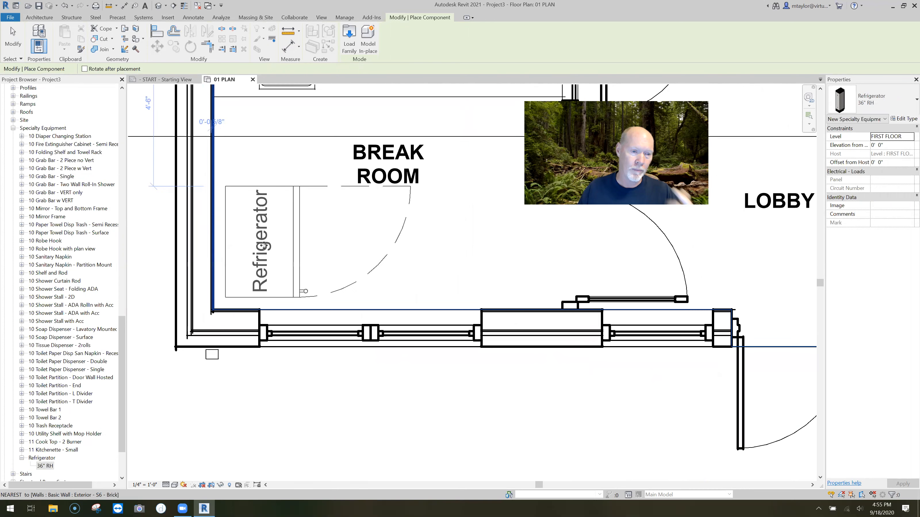
pyautogui.click(264, 245)
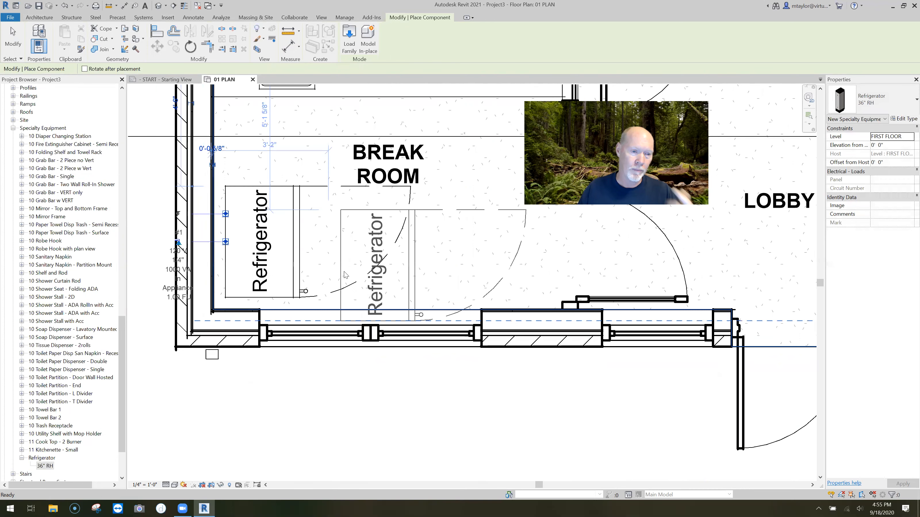
pyautogui.scroll(-1, 428, 314)
pyautogui.press('Escape')
pyautogui.press('Escape')
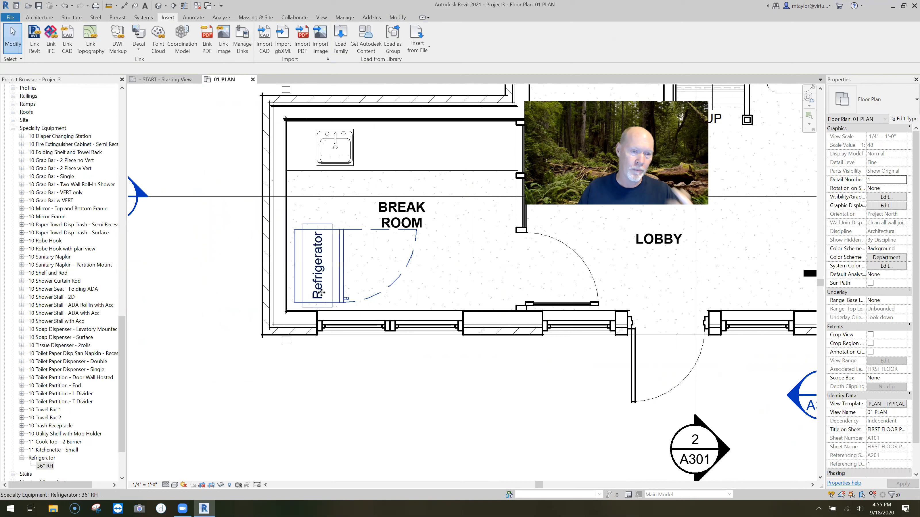
# Mirror the refrigerator about a horizontal axis through its centre without keeping a copy, reversing its door swing
pyautogui.click(321, 292)
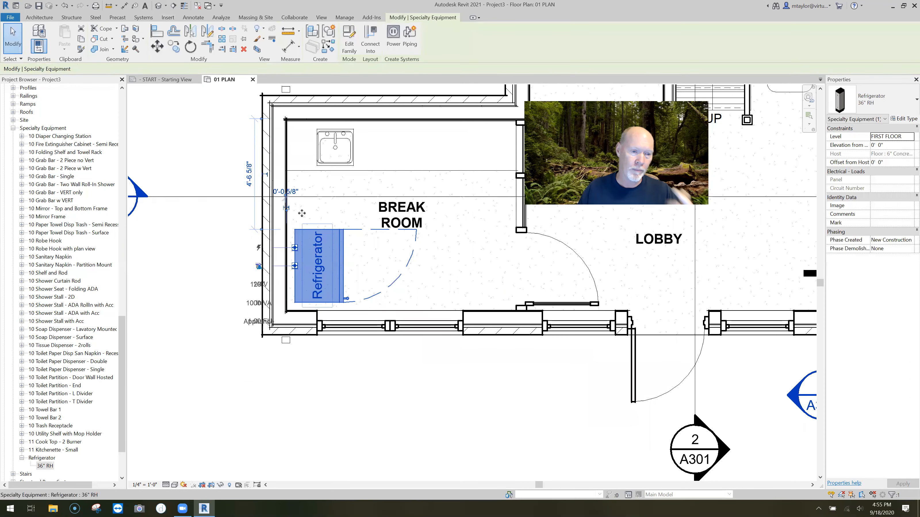
pyautogui.click(206, 34)
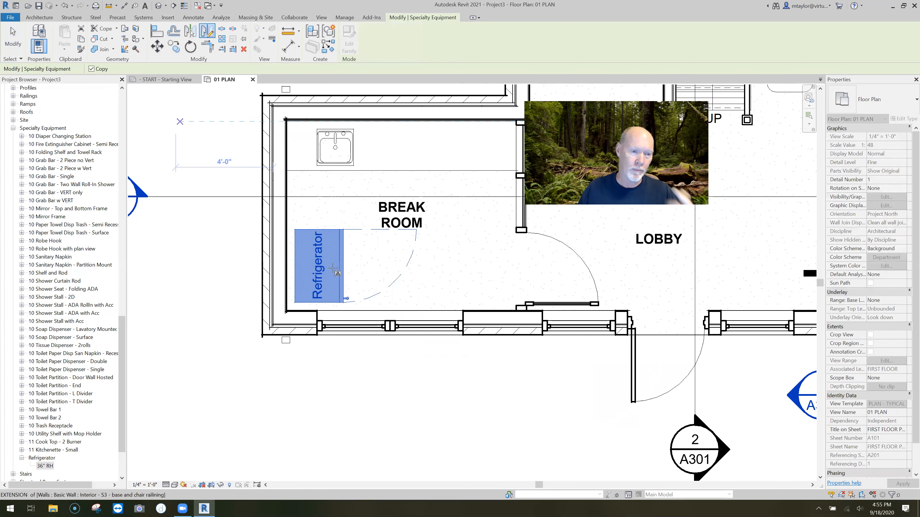
pyautogui.press('Escape')
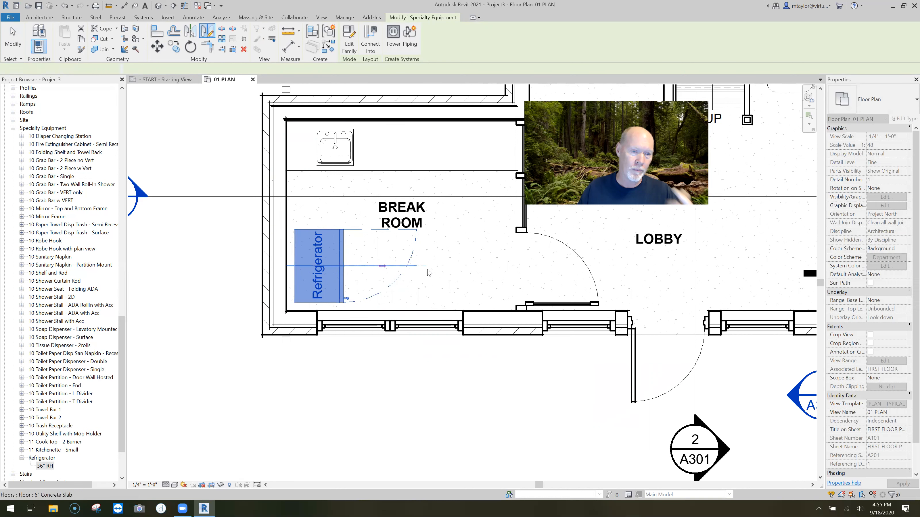
pyautogui.click(429, 273)
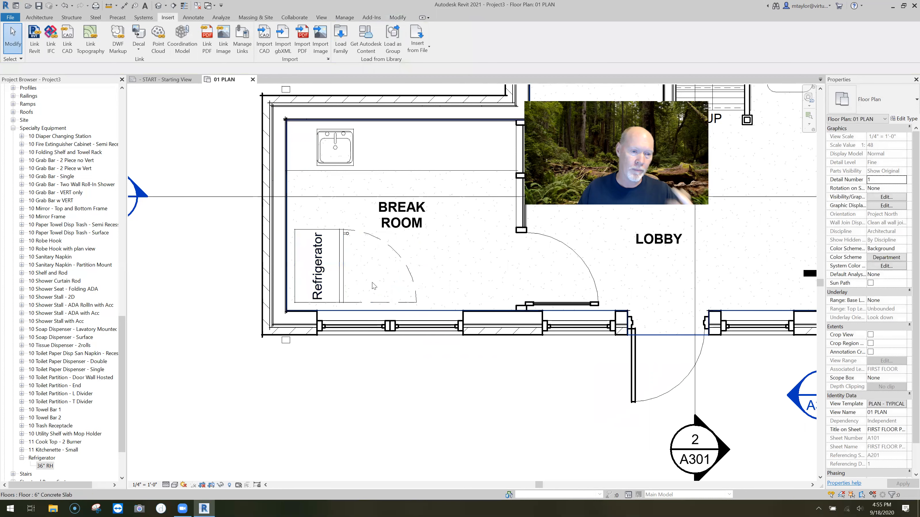
# Change the label text of the refrigerator's 36" RH type to REF
pyautogui.moveTo(379, 280); pyautogui.dragTo(355, 294, button='middle')
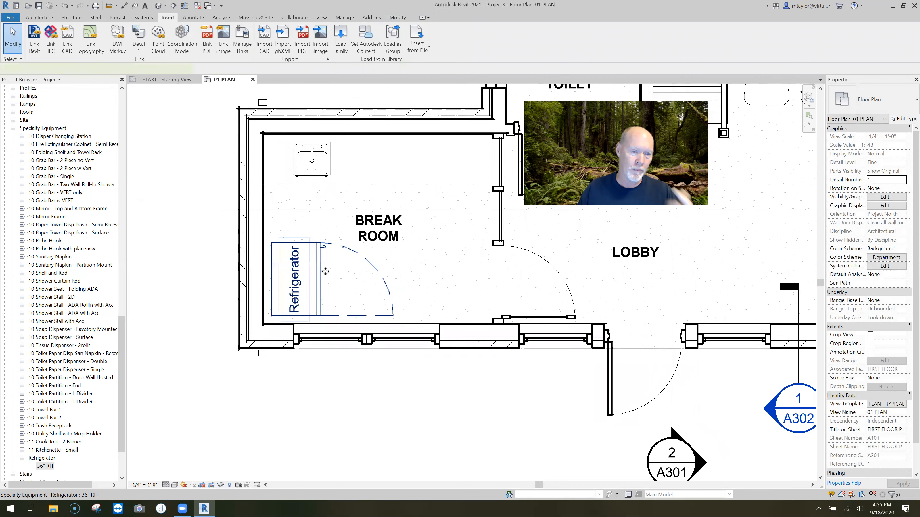
pyautogui.click(375, 256)
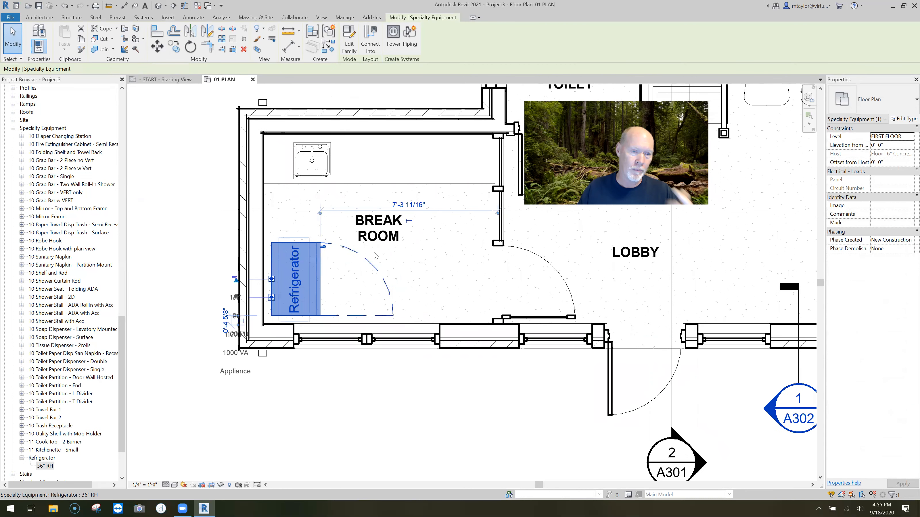
pyautogui.click(906, 119)
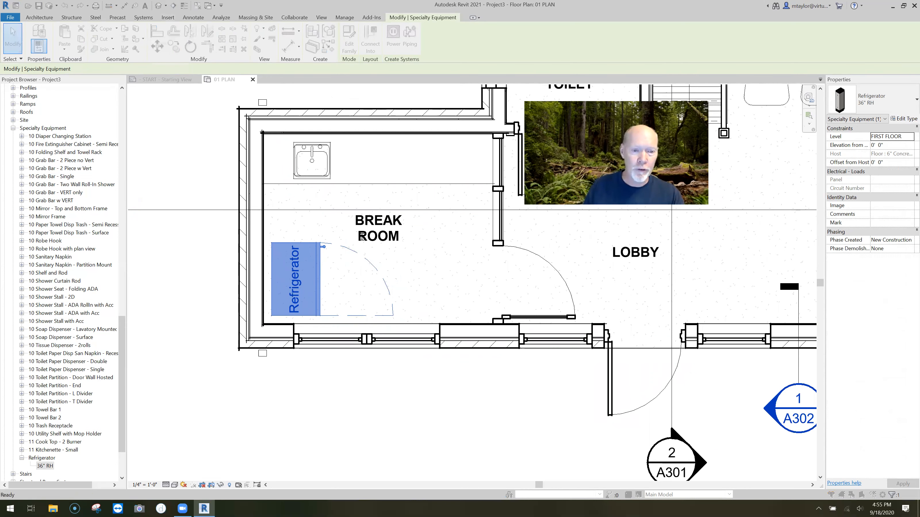
pyautogui.click(340, 238)
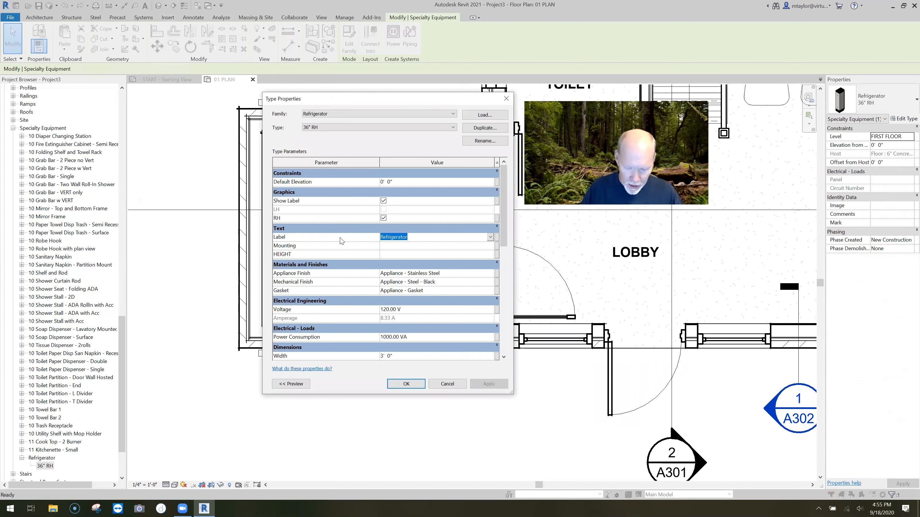
pyautogui.write('REF')
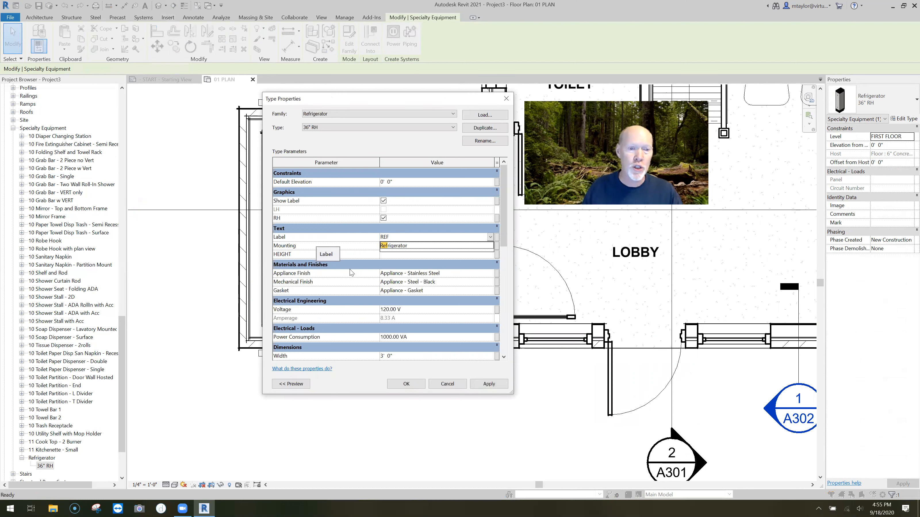
pyautogui.click(406, 387)
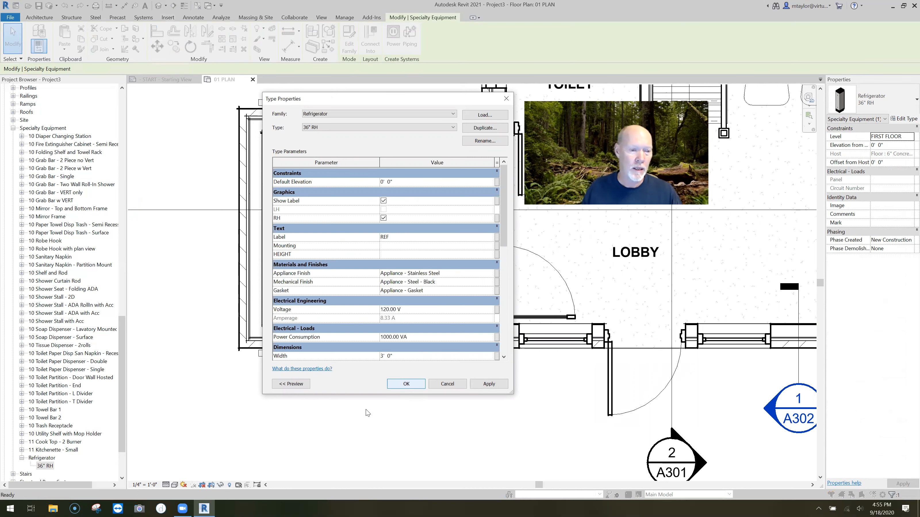
pyautogui.click(328, 396)
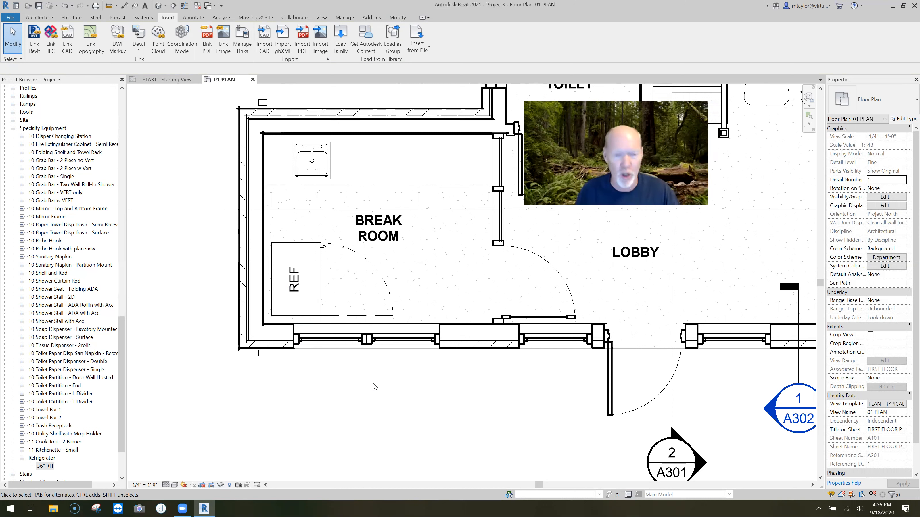
# Create a new family from the Specialty Equipment.rft template in the English-Imperial folder
pyautogui.moveTo(410, 399); pyautogui.dragTo(390, 393, button='middle')
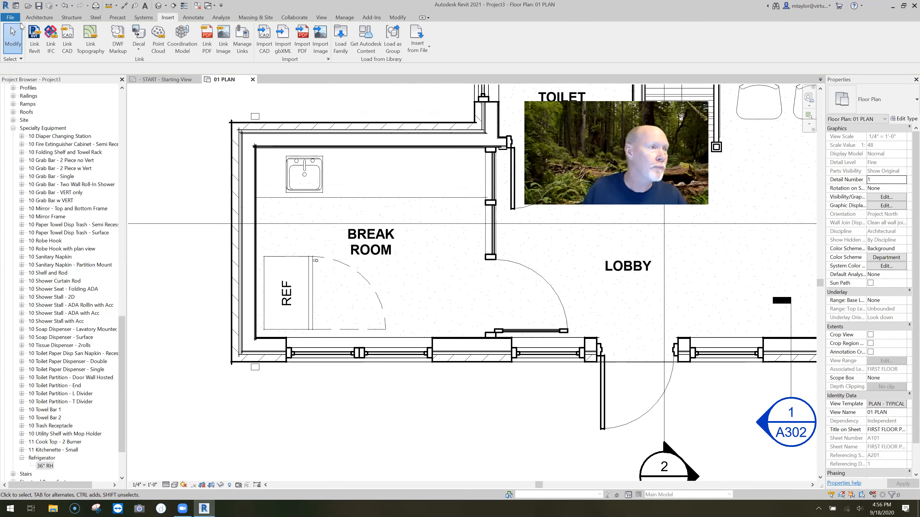
pyautogui.click(11, 17)
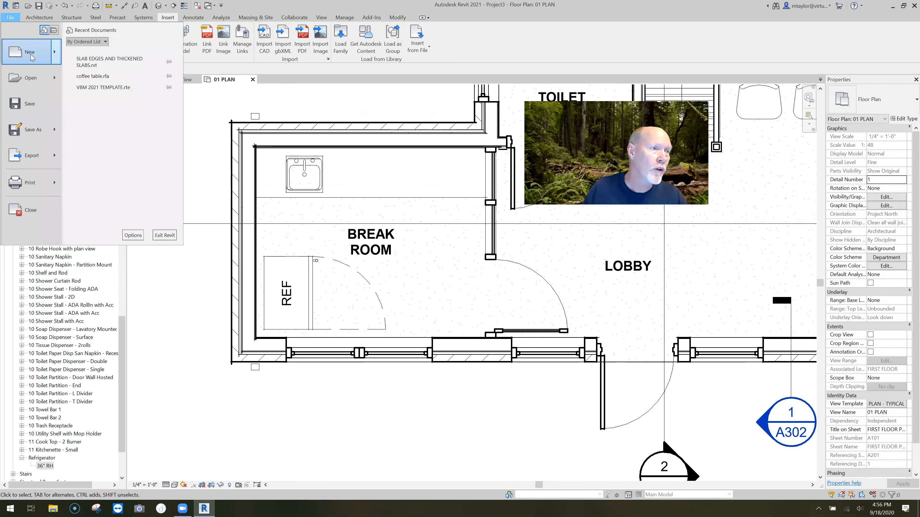
pyautogui.moveTo(32, 57)
pyautogui.click(111, 81)
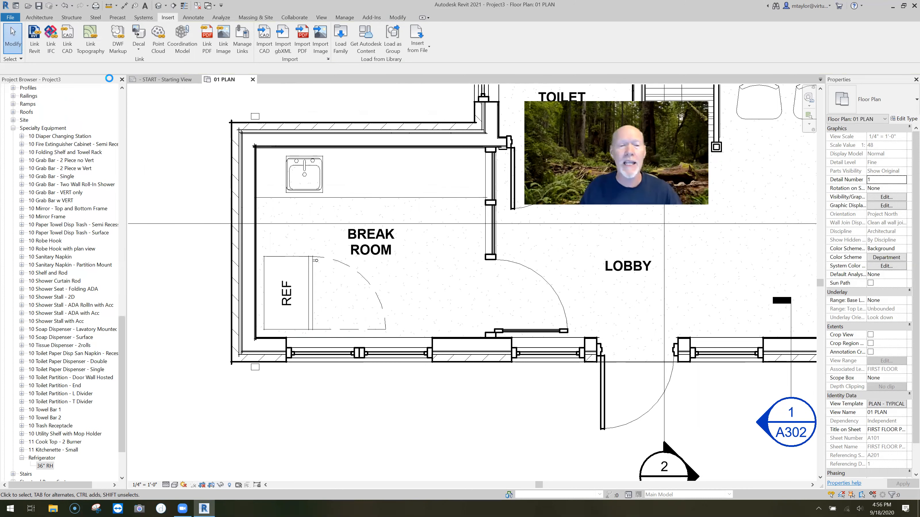
pyautogui.moveTo(431, 176); pyautogui.dragTo(430, 236)
pyautogui.click(431, 243)
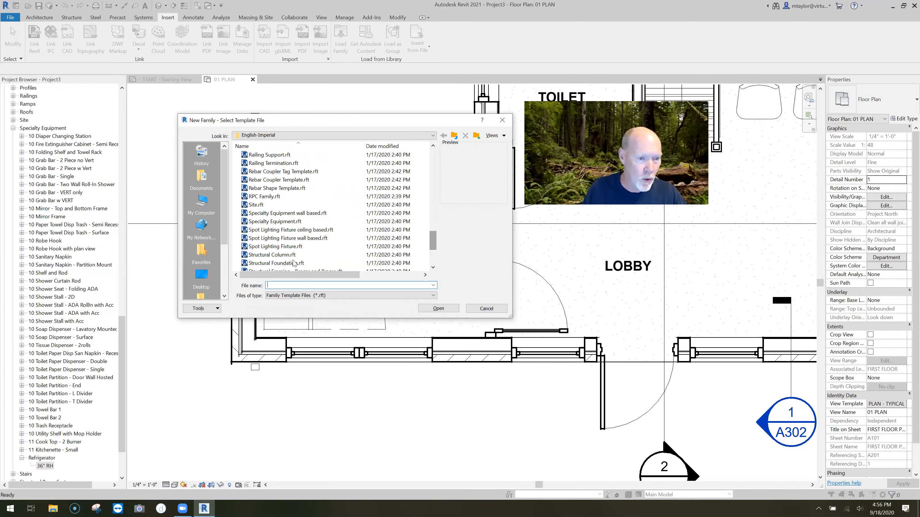
pyautogui.scroll(-1, 282, 250)
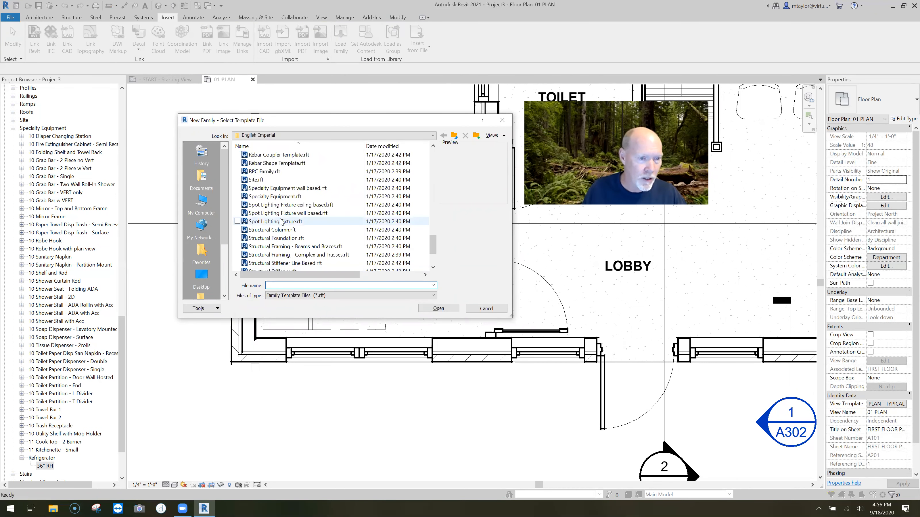
pyautogui.click(445, 308)
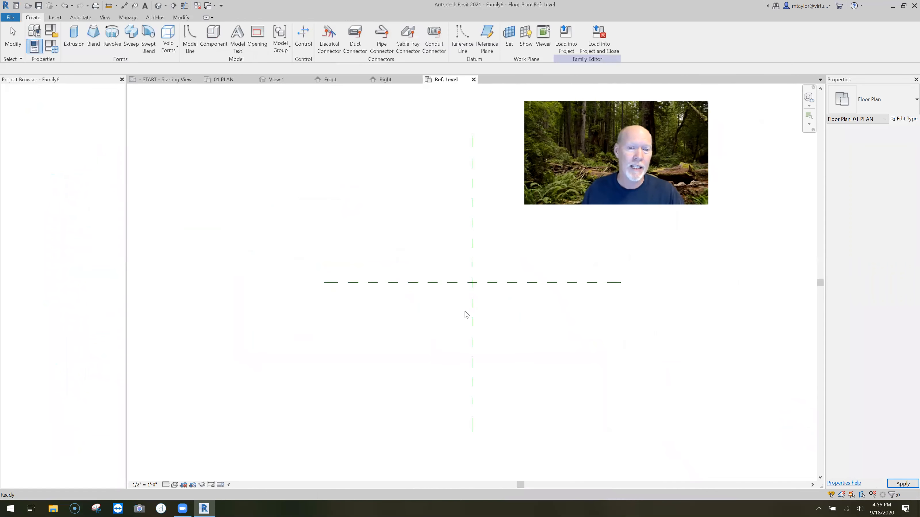
# Start an extrusion sketch at the reference plane intersection with a 2'-6" back edge, a 2' right edge and a sloping front edge
pyautogui.moveTo(393, 317); pyautogui.dragTo(273, 305, button='middle')
pyautogui.click(74, 34)
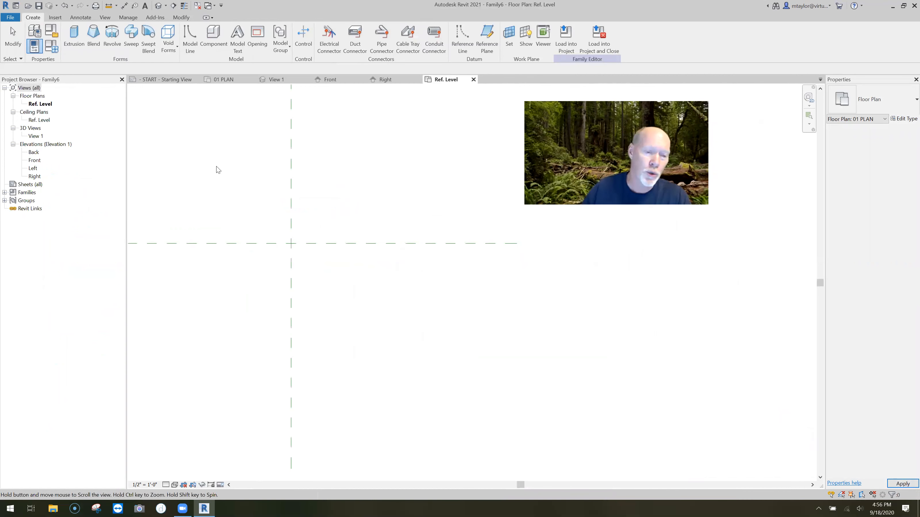
pyautogui.click(263, 239)
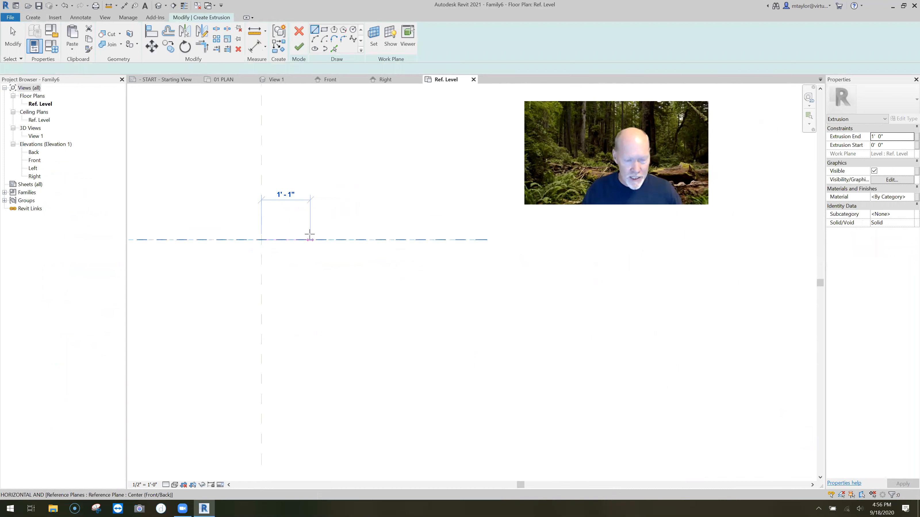
pyautogui.write("2'")
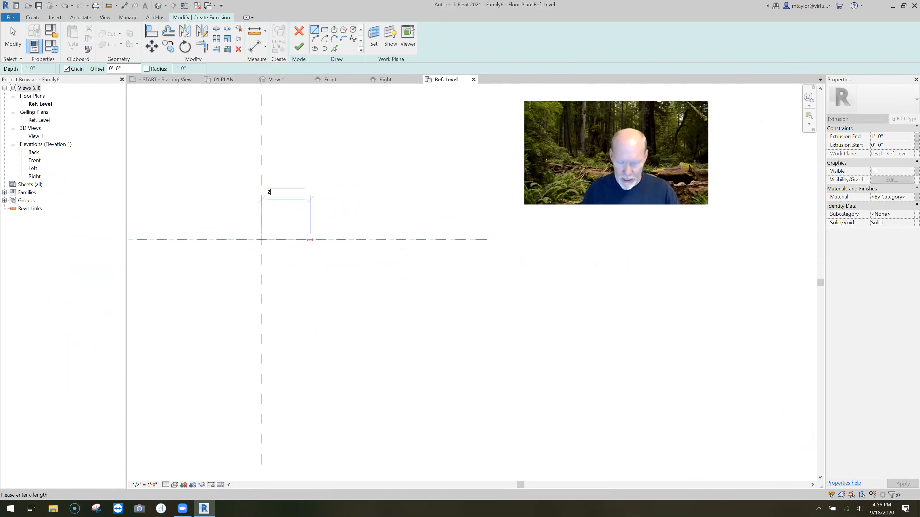
pyautogui.write(' - 6')
pyautogui.press('Return')
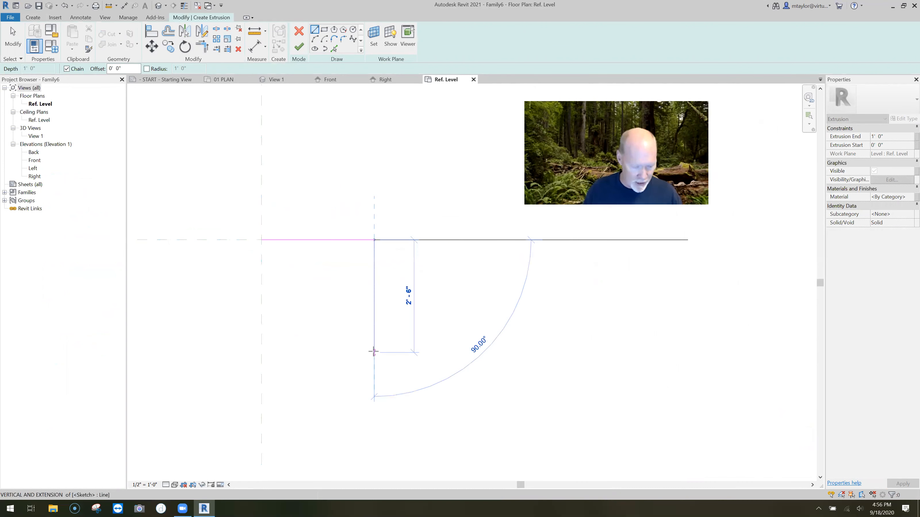
pyautogui.write('2')
pyautogui.press('Return')
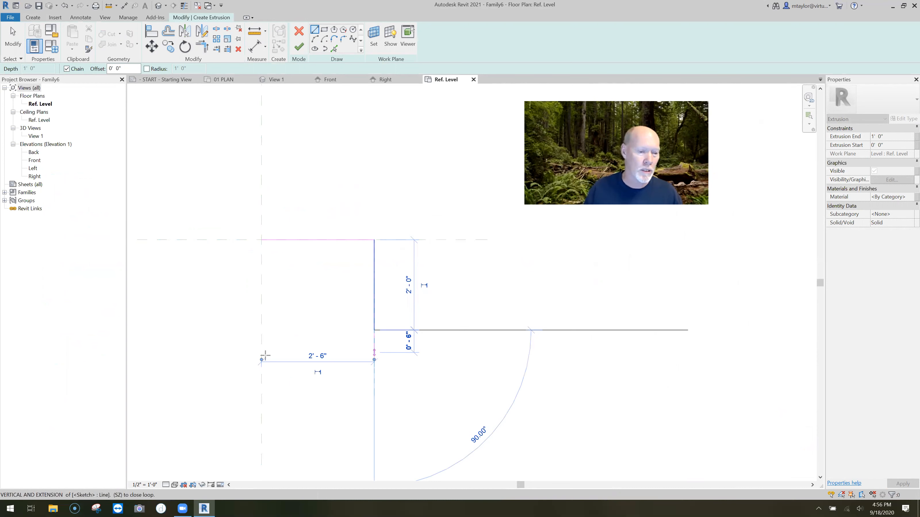
pyautogui.click(296, 361)
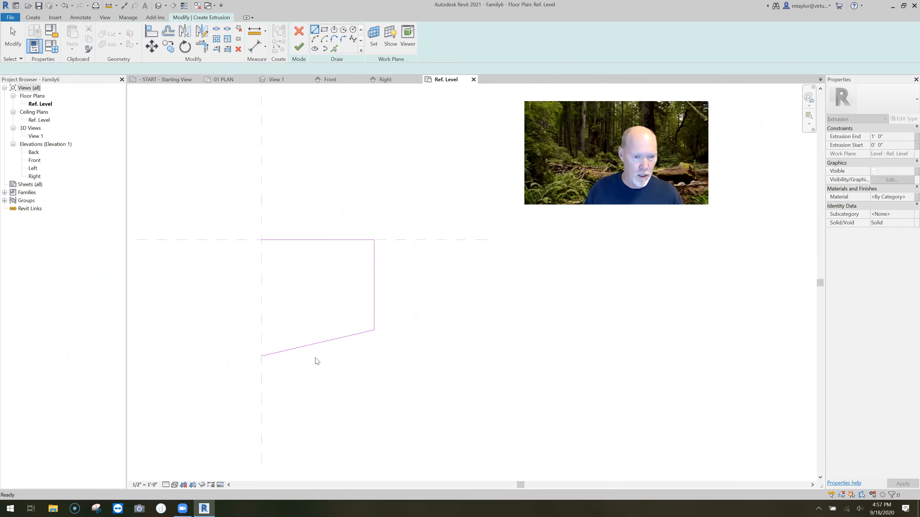
pyautogui.press('Escape')
pyautogui.press('Escape')
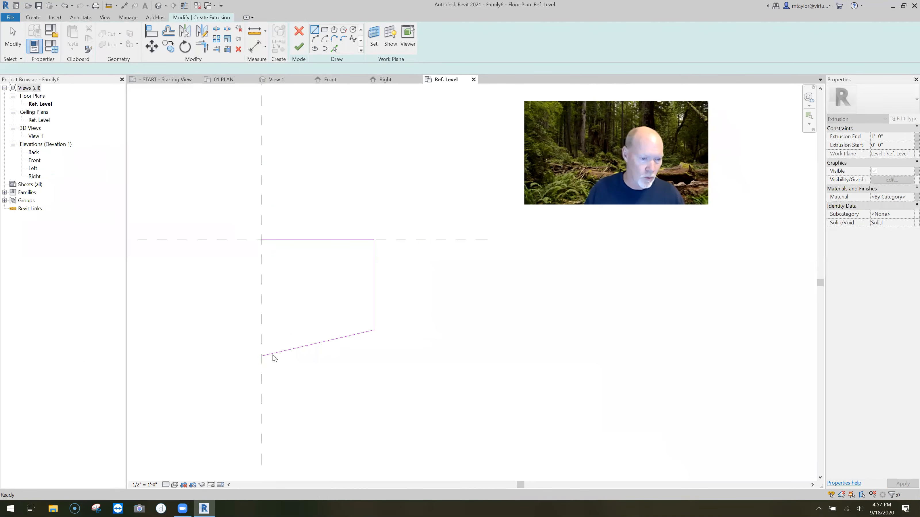
# Straighten the sketch's front edge to horizontal and close the rectangle with a line along the vertical reference plane
pyautogui.click(265, 356)
pyautogui.moveTo(261, 356); pyautogui.dragTo(262, 330)
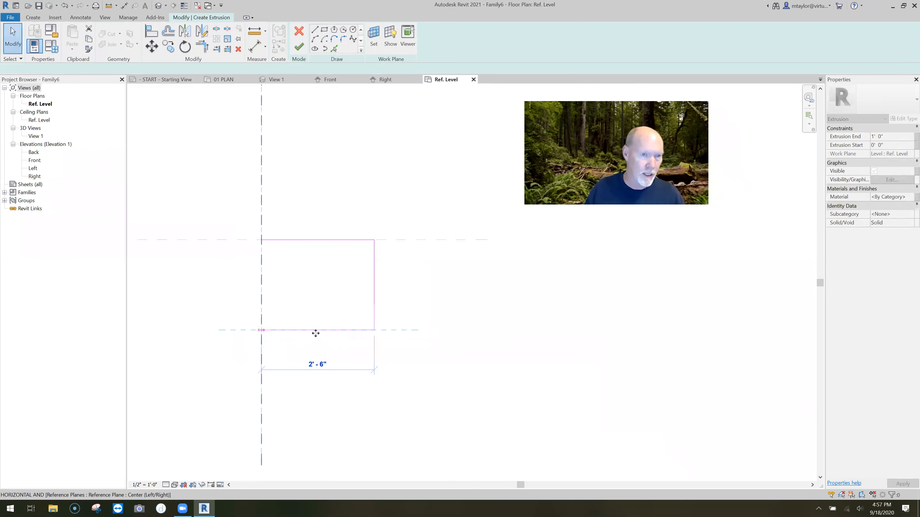
pyautogui.press('l')
pyautogui.press('i')
pyautogui.click(262, 330)
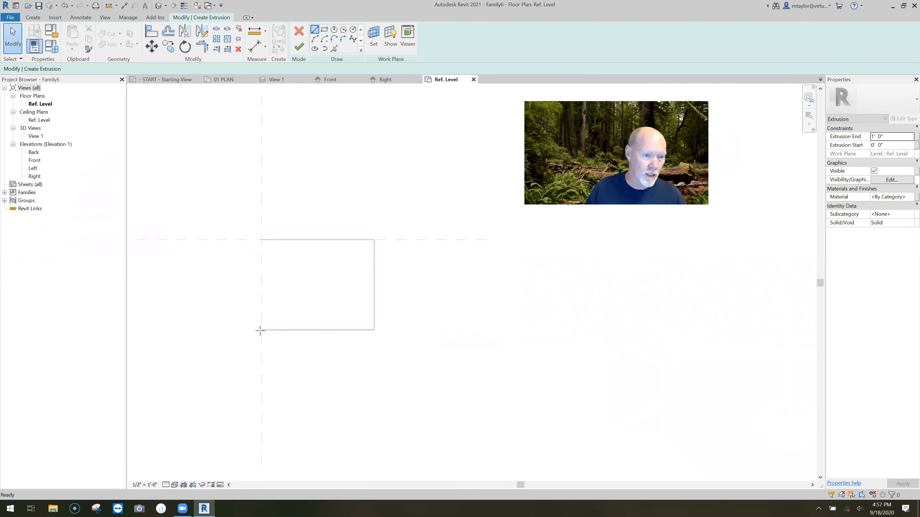
pyautogui.press('Escape')
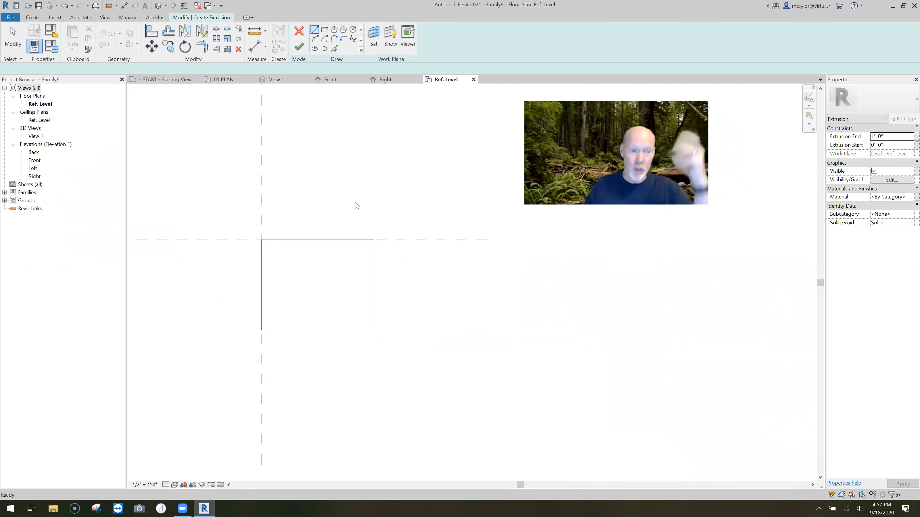
pyautogui.press('Escape')
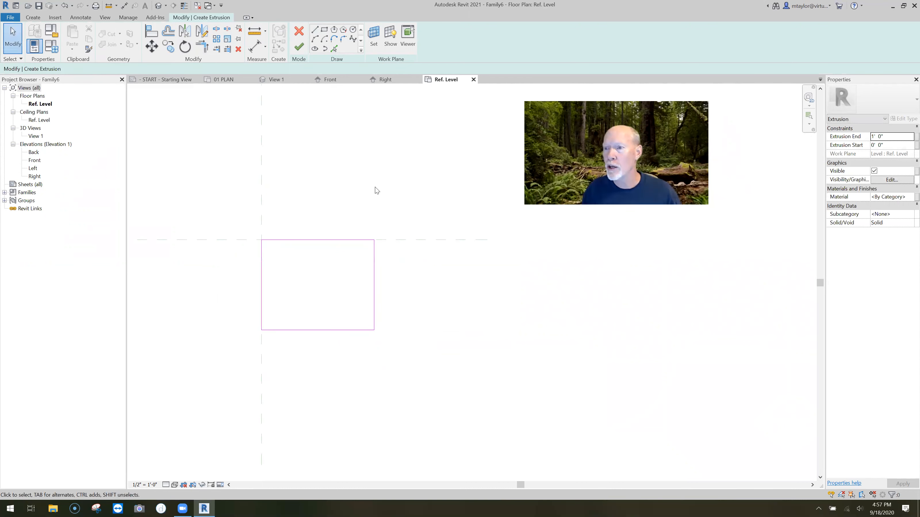
# Set the extrusion end to 2' 10", finish the extrusion and view it in 3D
pyautogui.click(851, 139)
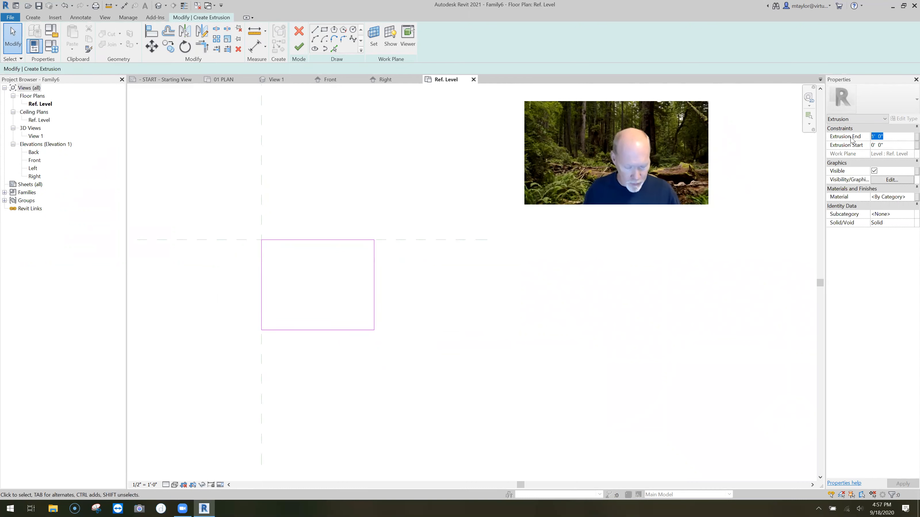
pyautogui.write('2')
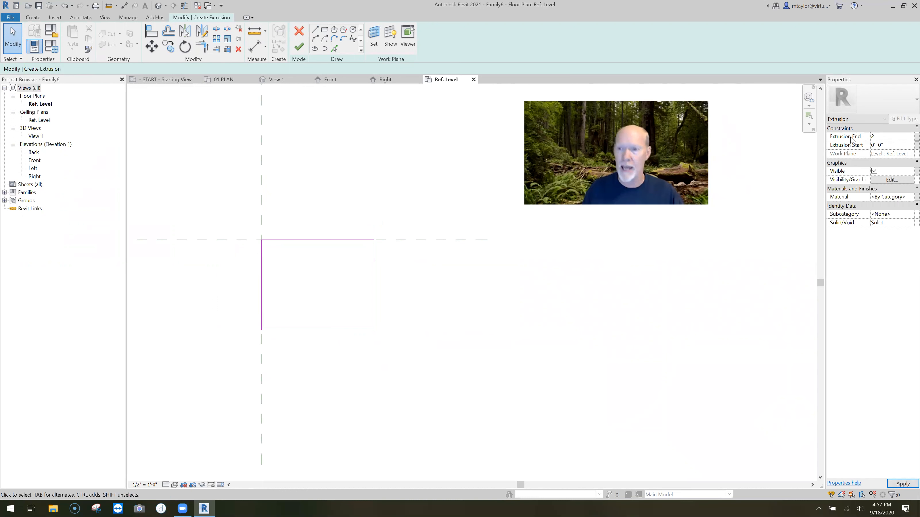
pyautogui.write("'  10")
pyautogui.click(299, 47)
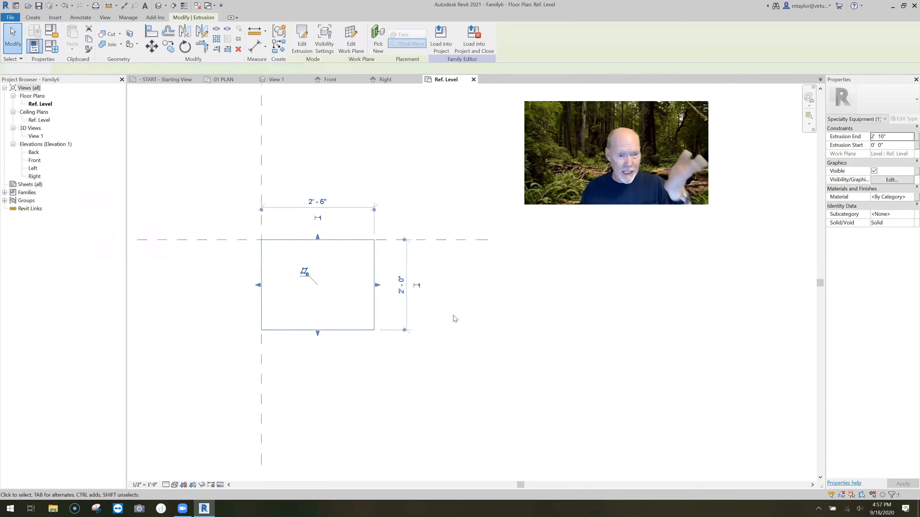
pyautogui.click(280, 134)
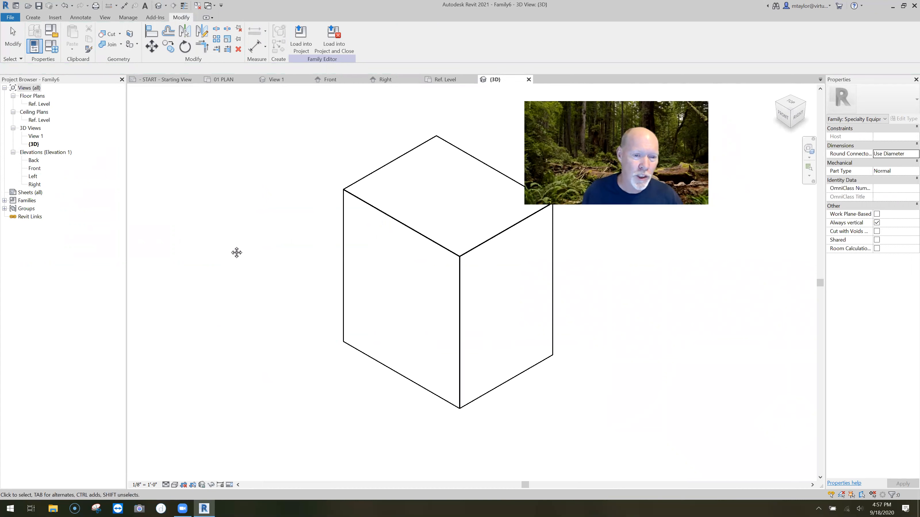
# In the Ref. Level plan, sketch a second extrusion profile 2'-6" wide and about 2" deep along the box's front edge
pyautogui.click(38, 104)
pyautogui.doubleClick(40, 104)
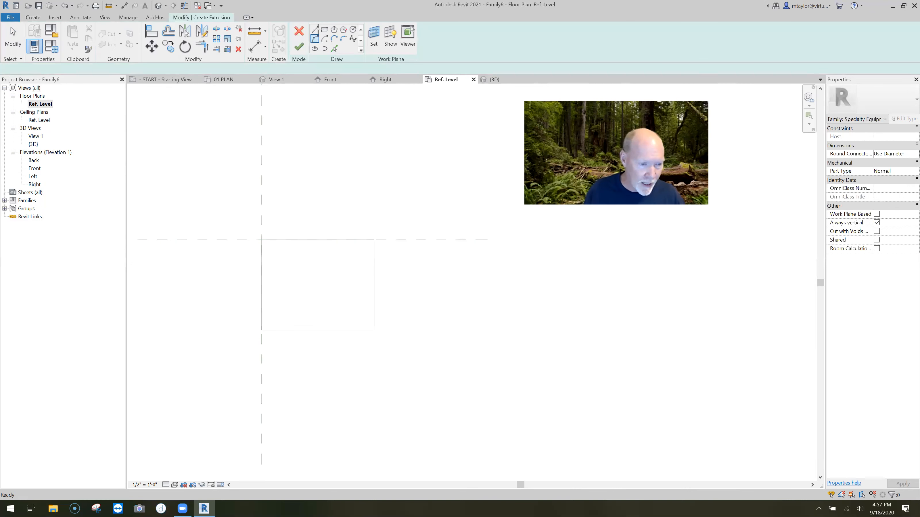
pyautogui.click(261, 330)
pyautogui.click(372, 329)
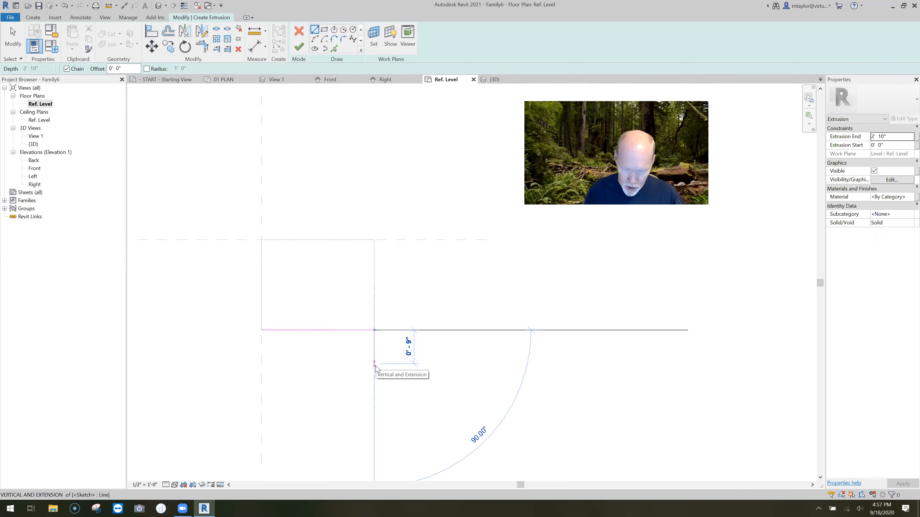
pyautogui.click(374, 337)
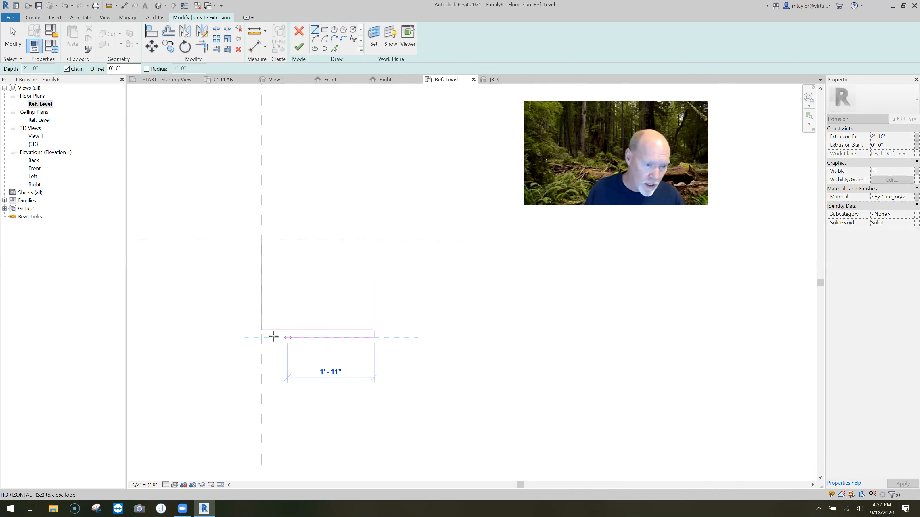
pyautogui.click(261, 336)
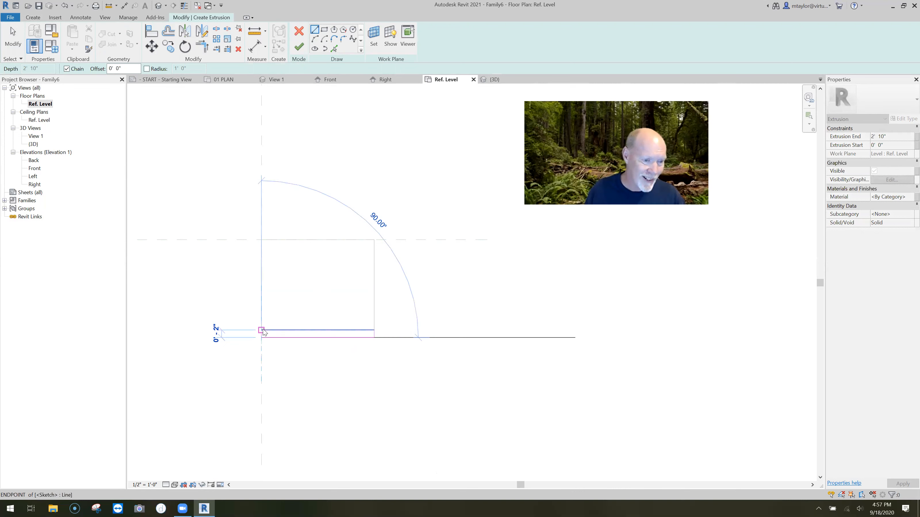
pyautogui.press('Escape')
pyautogui.press('Escape')
# Move the back edge of the thin front profile slightly forward, leaving a small gap to the box
pyautogui.scroll(1, 329, 324)
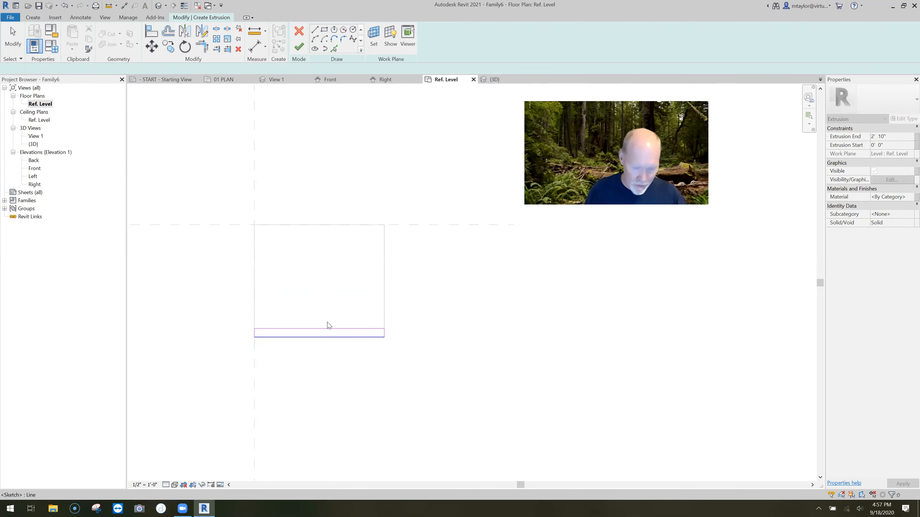
pyautogui.scroll(3, 330, 321)
pyautogui.click(332, 321)
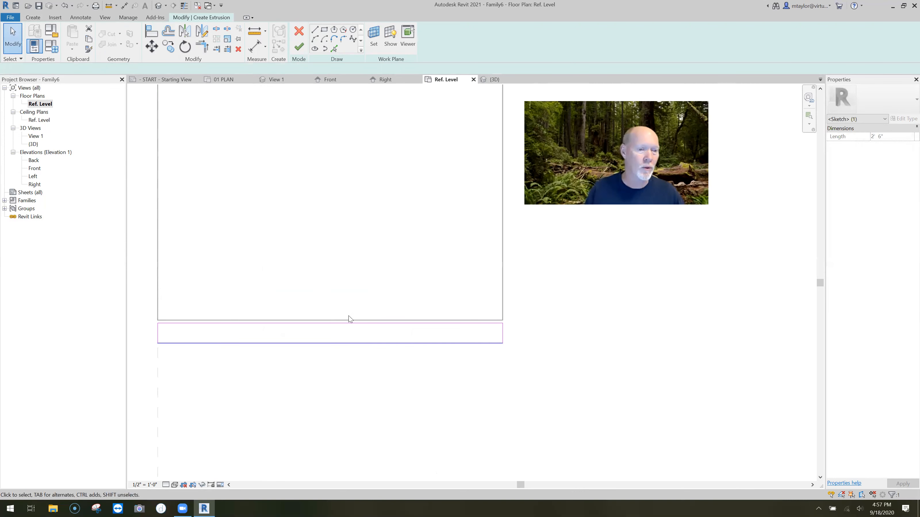
pyautogui.scroll(-4, 383, 284)
pyautogui.click(436, 275)
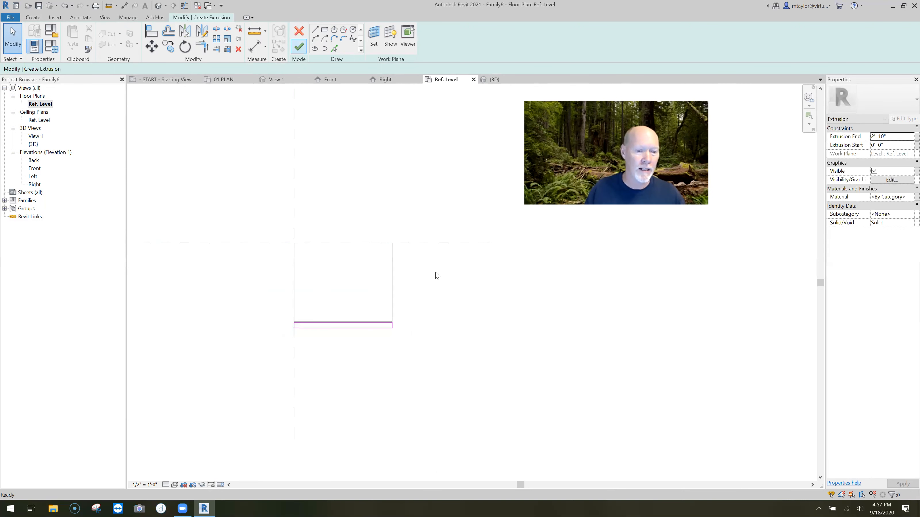
# Finish the thin front panel's extrusion and open the Front elevation of the family
pyautogui.click(298, 46)
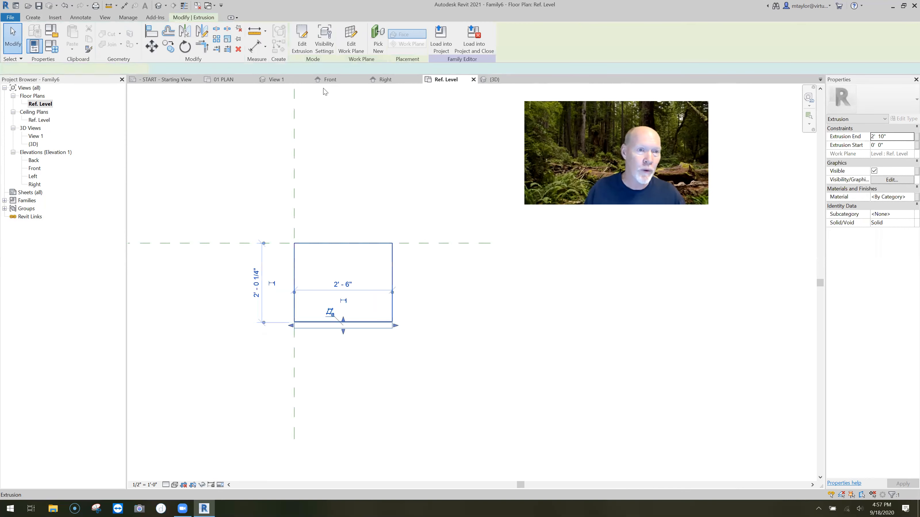
pyautogui.doubleClick(35, 169)
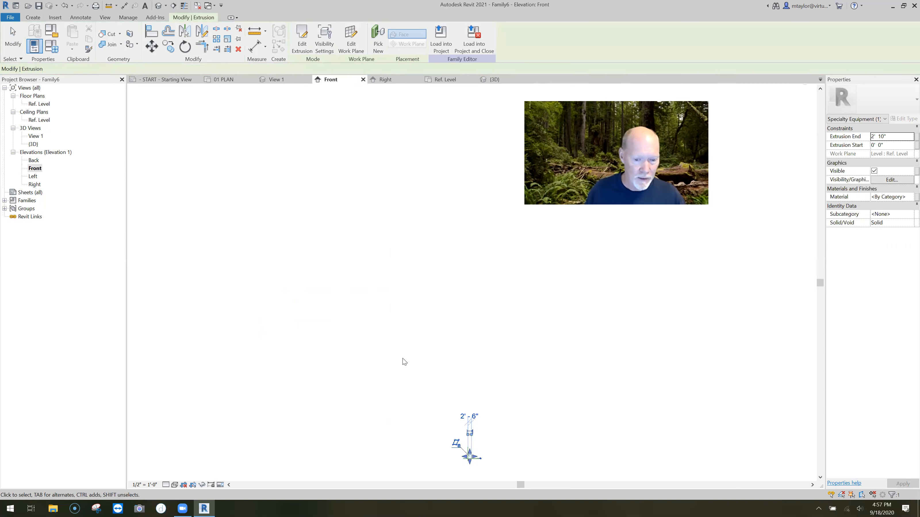
pyautogui.moveTo(449, 414); pyautogui.dragTo(419, 343, button='middle')
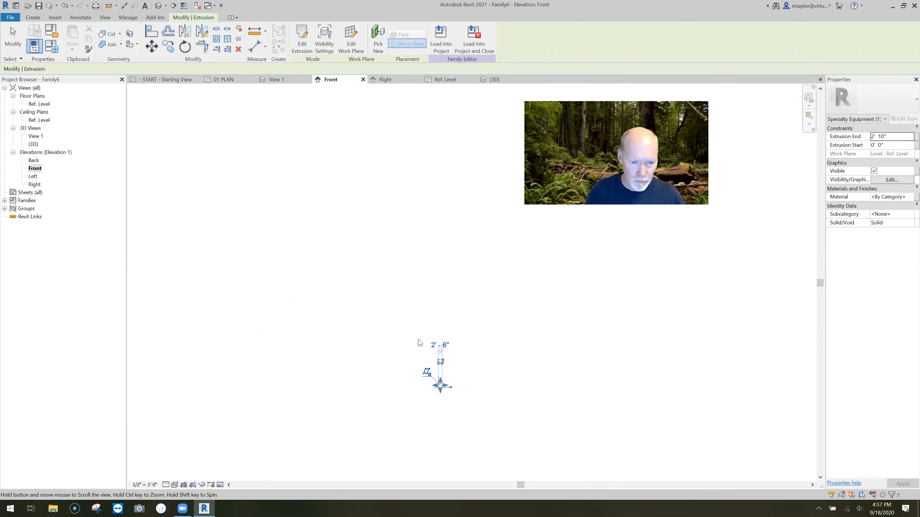
pyautogui.scroll(4, 423, 340)
pyautogui.click(428, 334)
pyautogui.scroll(5, 418, 344)
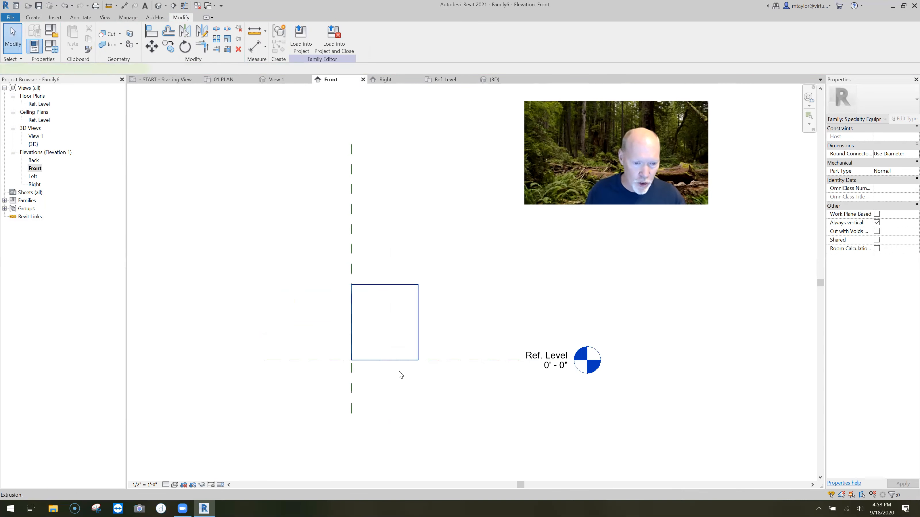
# Raise the base of the front panel by setting its Extrusion Start to 4", and view the family in 3D
pyautogui.click(385, 362)
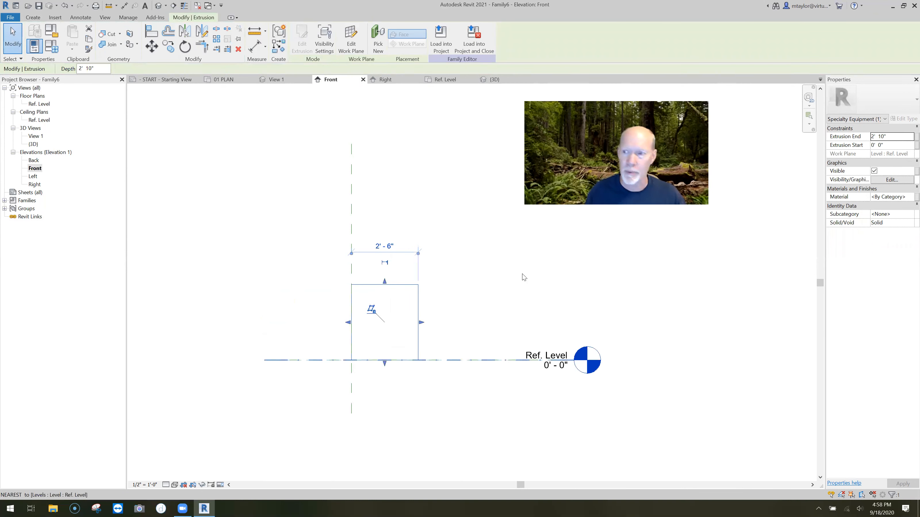
pyautogui.moveTo(385, 363); pyautogui.dragTo(385, 354)
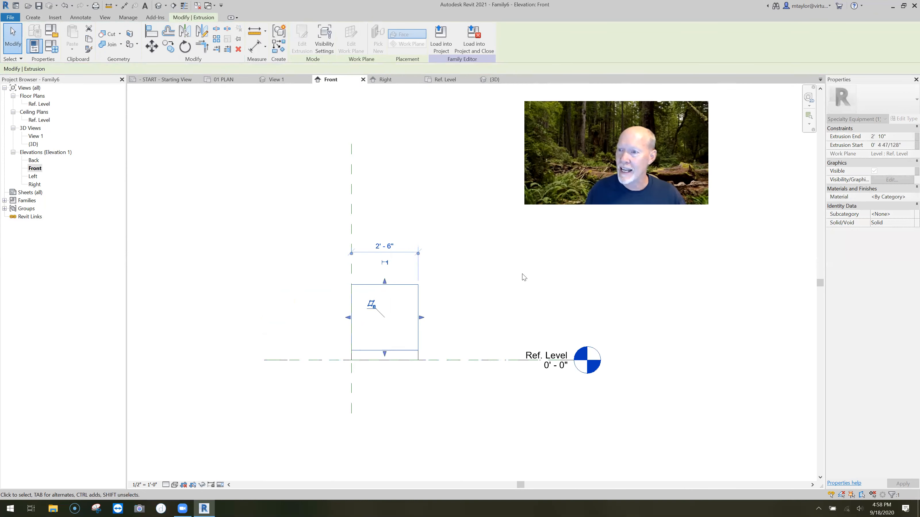
pyautogui.click(853, 146)
pyautogui.write('4"')
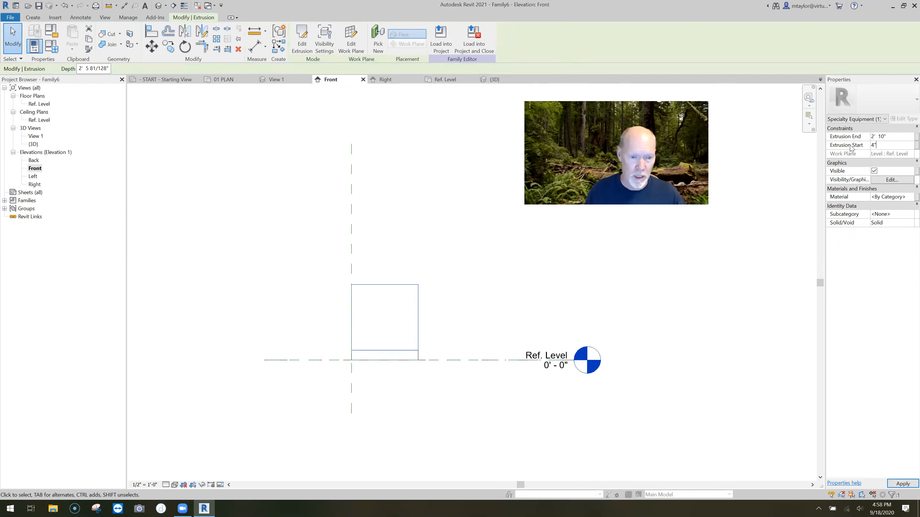
pyautogui.click(503, 308)
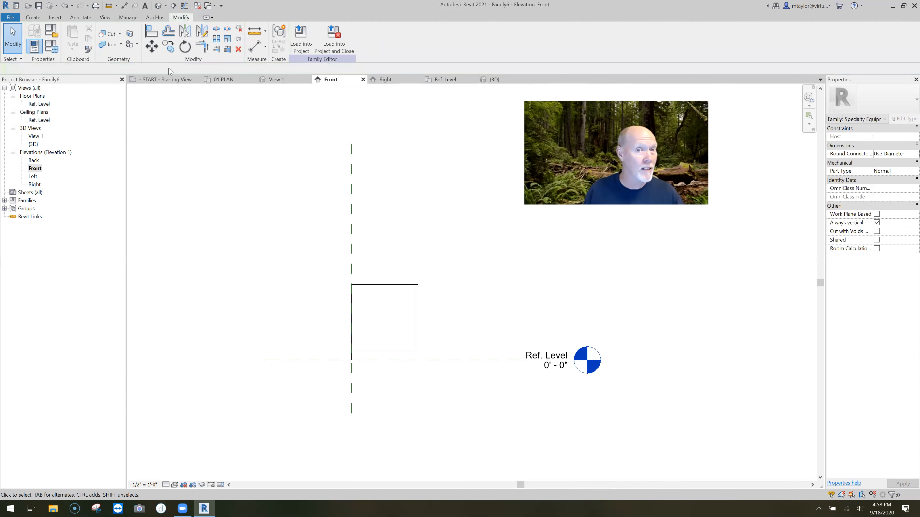
pyautogui.hotkey('ctrl', 'Tab')
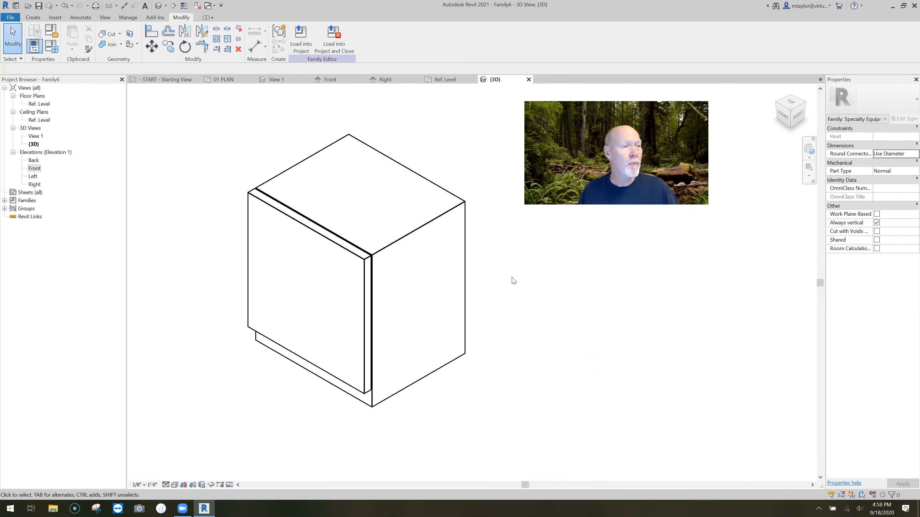
# From the Ref. Level plan, load the family into the project and close it, saving it as DISHWASHER in REVIT LOCALS
pyautogui.doubleClick(37, 104)
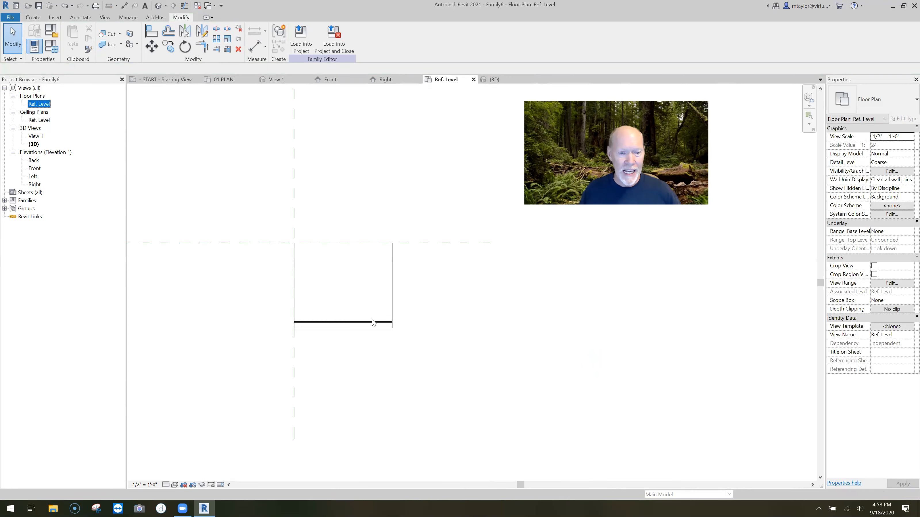
pyautogui.click(345, 340)
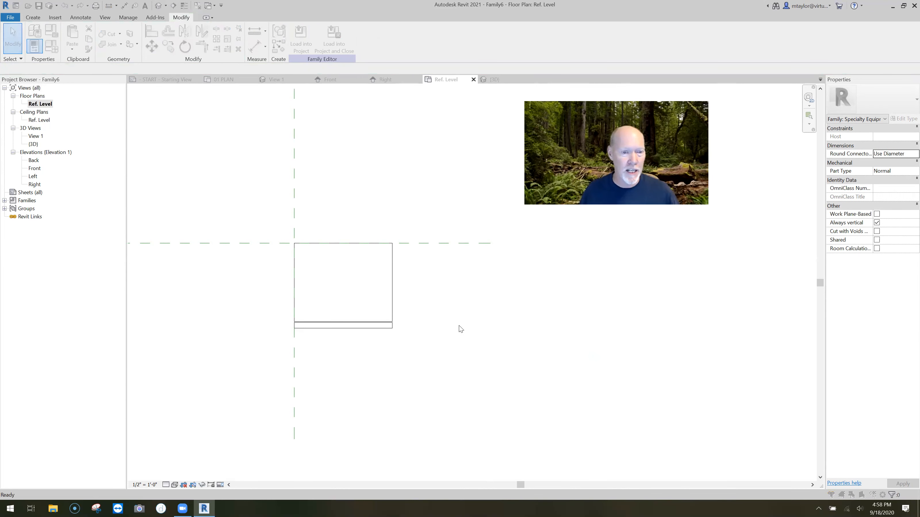
pyautogui.write('D')
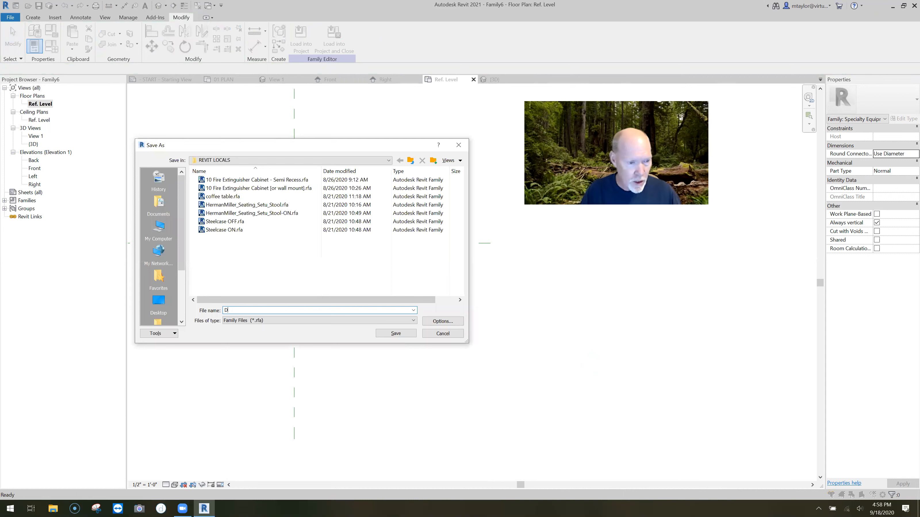
pyautogui.write('ISHWASHER')
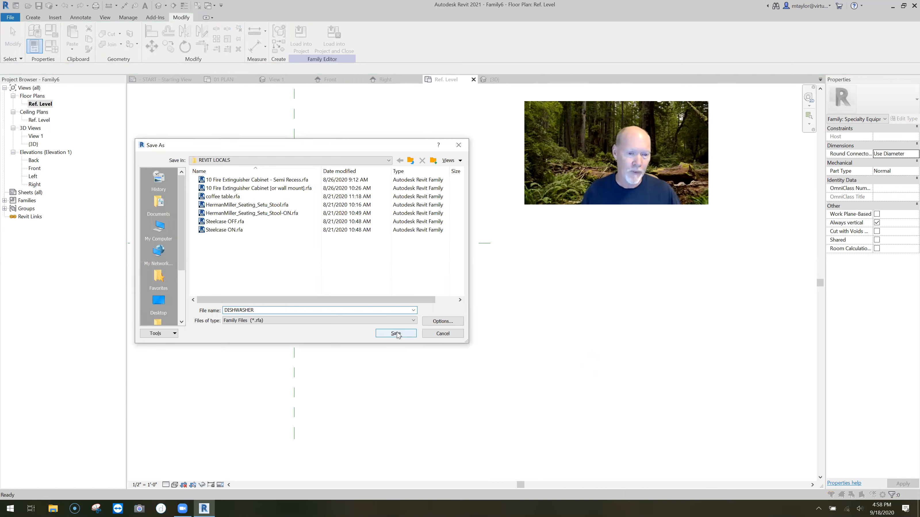
pyautogui.click(396, 334)
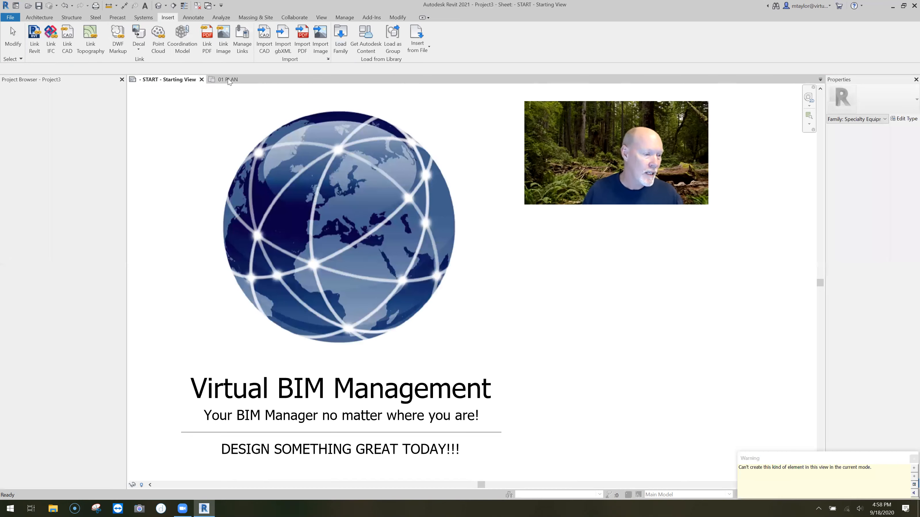
# Place one DISHWASHER in the 01 PLAN break room, on the open floor between the refrigerator and the entrance door
pyautogui.click(228, 80)
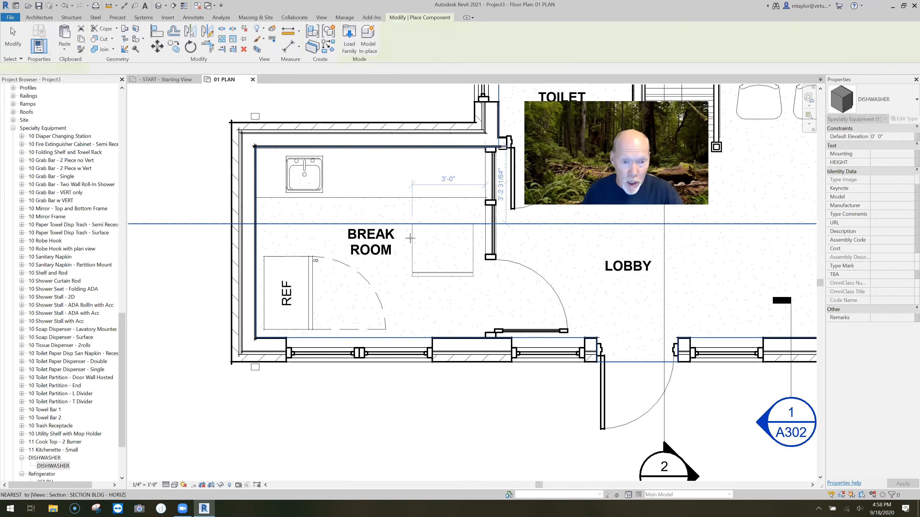
pyautogui.click(464, 283)
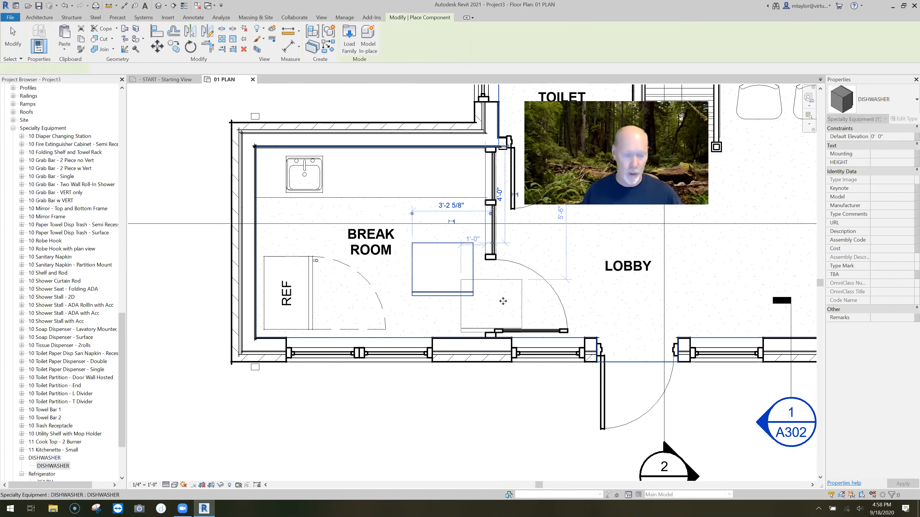
pyautogui.press('Escape')
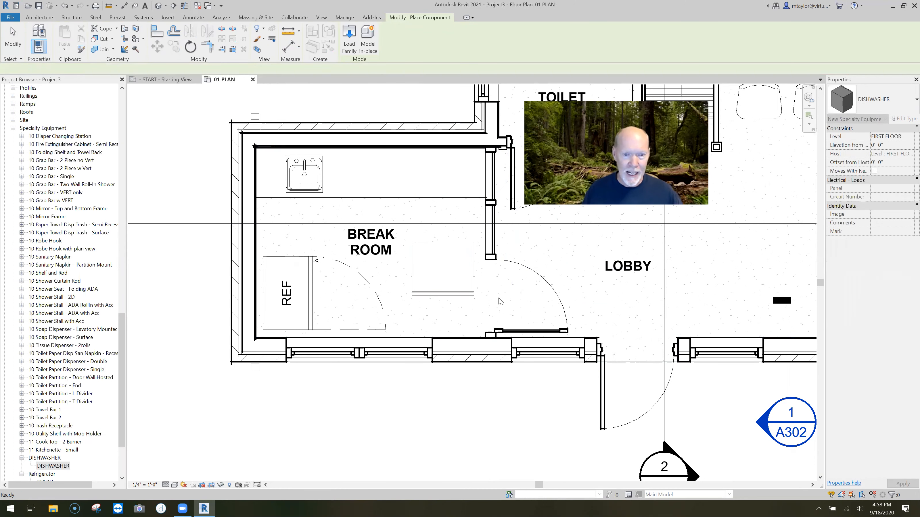
# Move the dishwasher into the counter beside the sink, with its back against the rear wall
pyautogui.scroll(2, 454, 292)
pyautogui.click(452, 289)
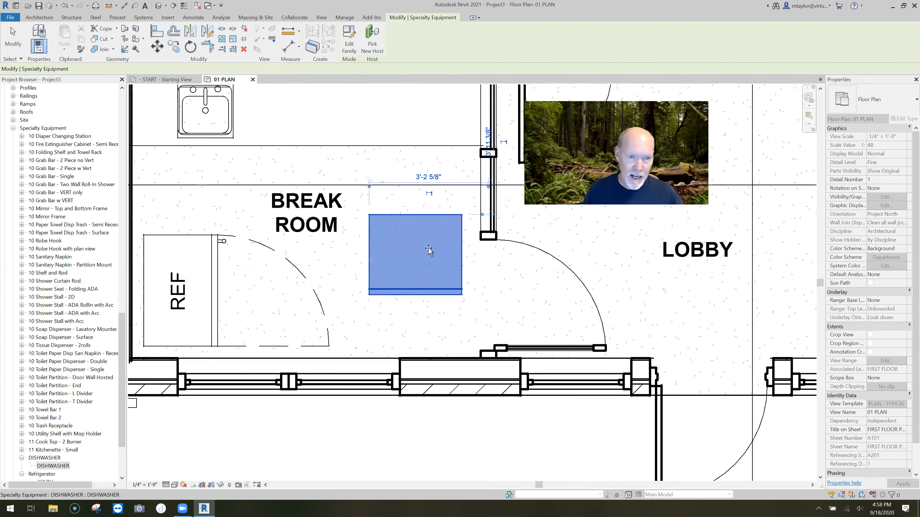
pyautogui.moveTo(400, 202); pyautogui.dragTo(380, 184)
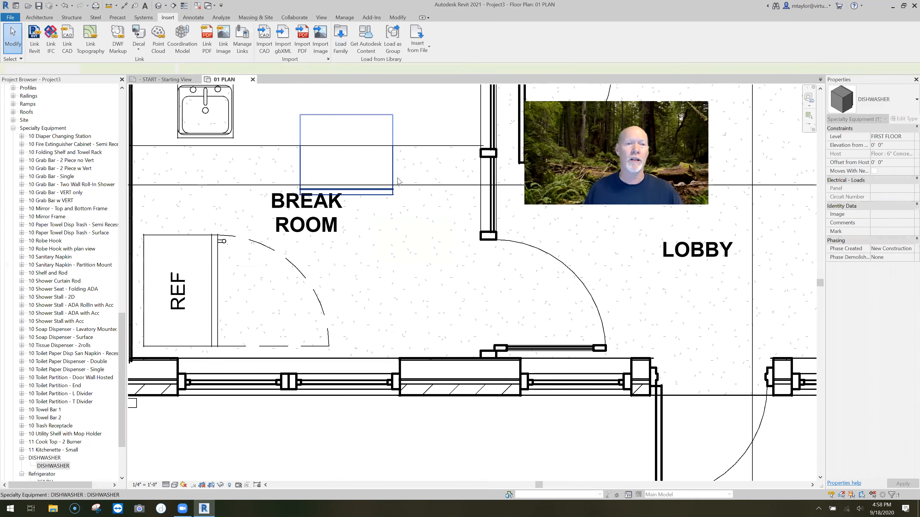
pyautogui.moveTo(425, 200); pyautogui.dragTo(469, 260, button='middle')
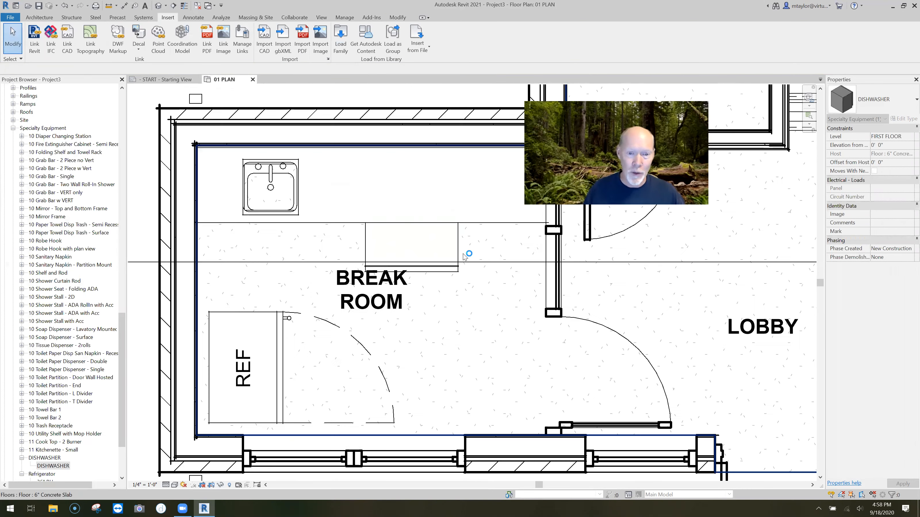
pyautogui.moveTo(453, 263); pyautogui.dragTo(394, 217)
pyautogui.press('Escape')
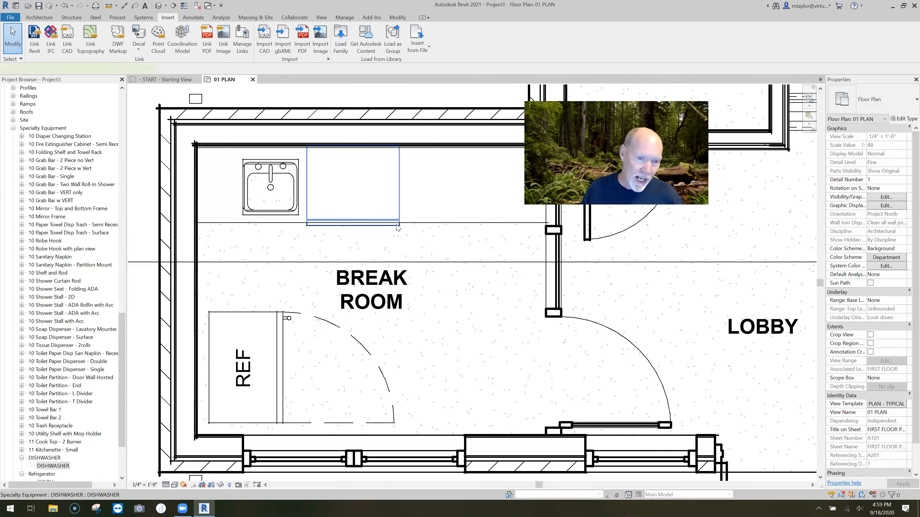
# Move the dishwasher clear of the counter and override its back and both side edges with the <Hidden Lines> style using Linework
pyautogui.moveTo(396, 225); pyautogui.dragTo(493, 372)
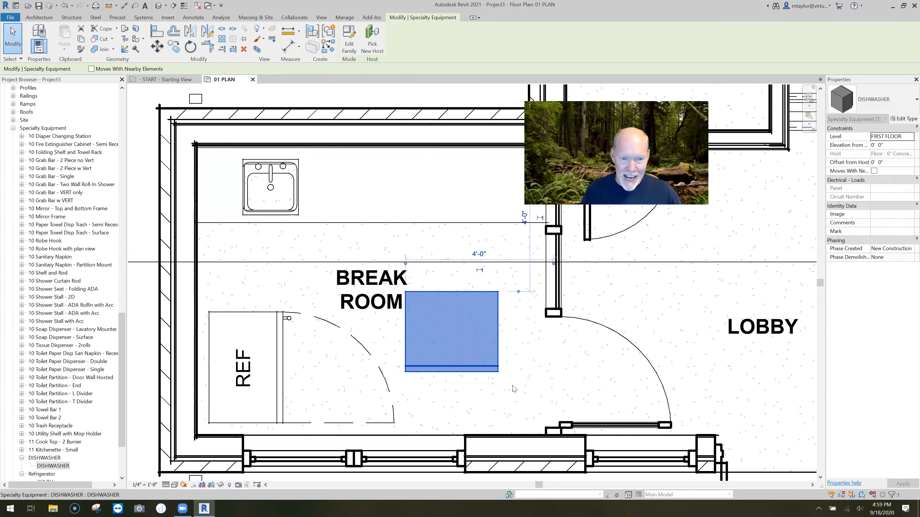
pyautogui.click(427, 269)
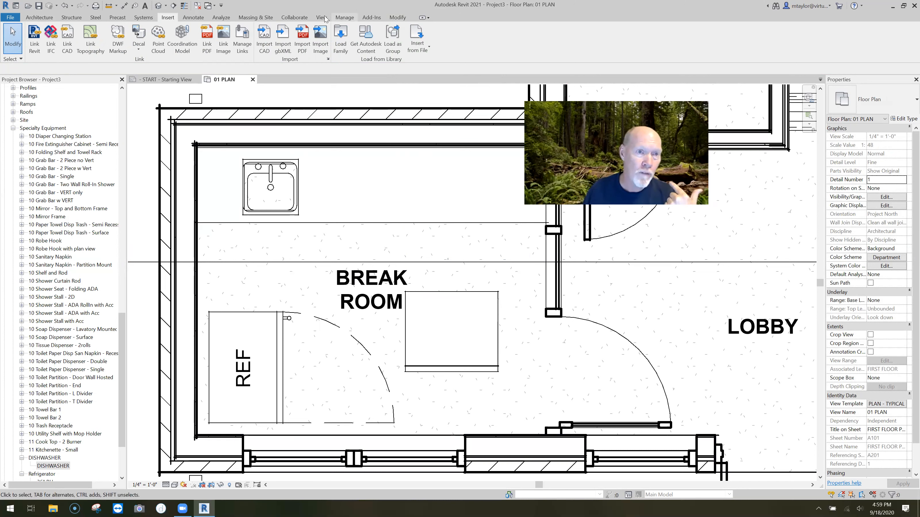
pyautogui.click(394, 17)
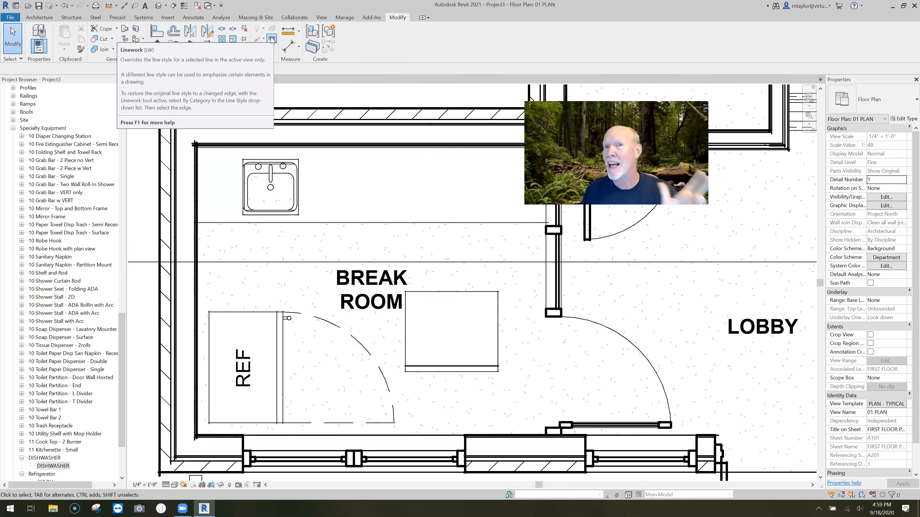
pyautogui.click(272, 40)
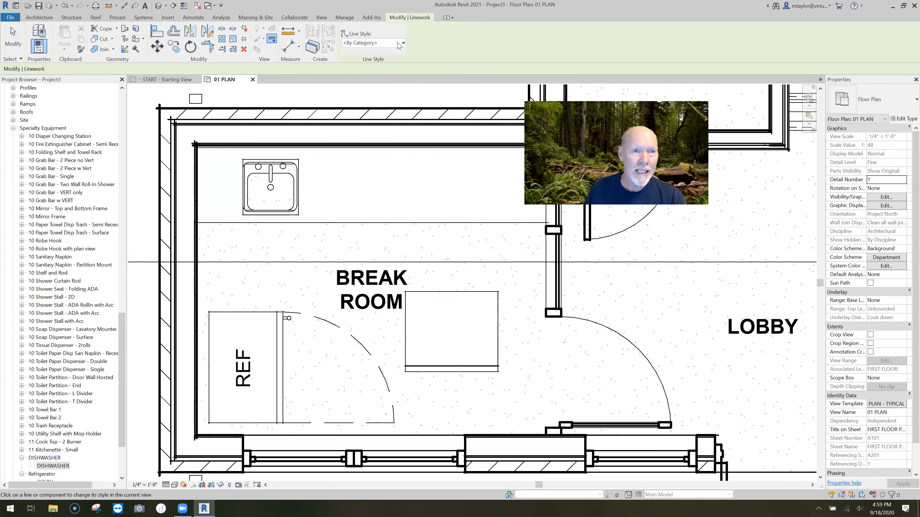
pyautogui.click(360, 42)
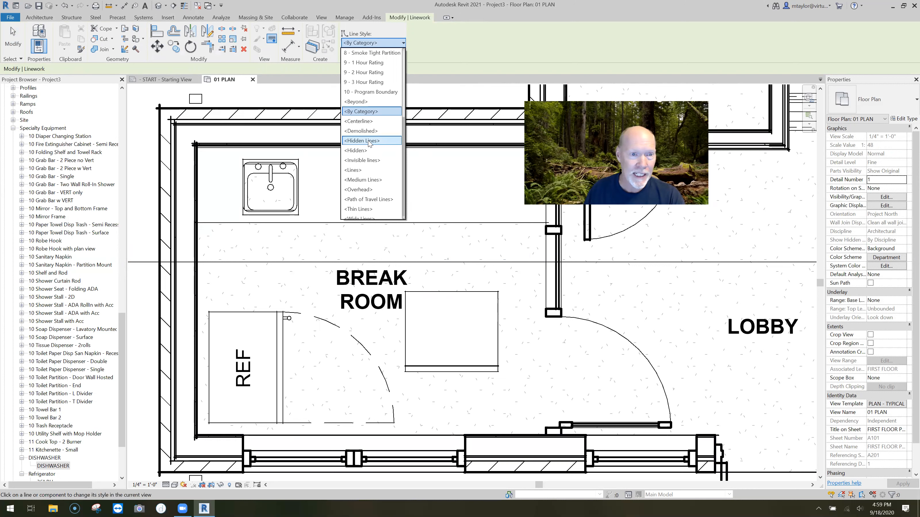
pyautogui.click(369, 142)
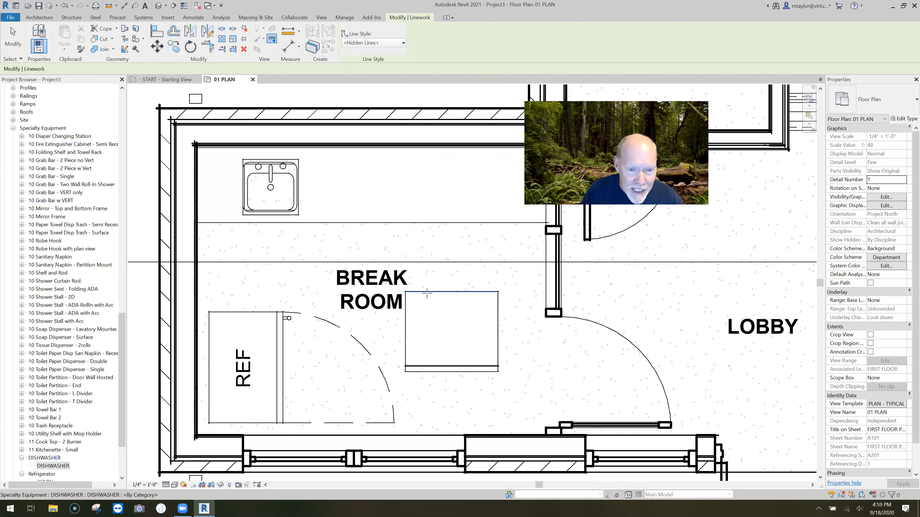
pyautogui.click(450, 291)
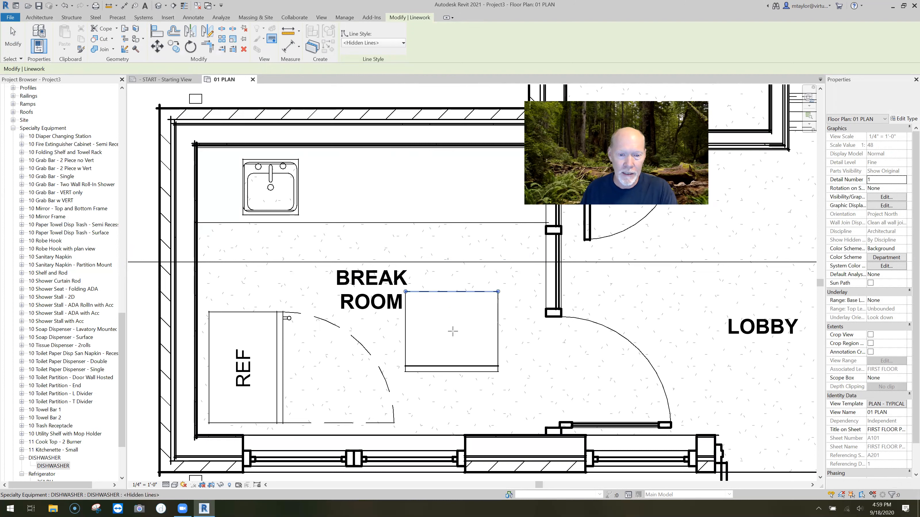
pyautogui.click(498, 326)
pyautogui.click(406, 327)
pyautogui.scroll(2, 455, 368)
pyautogui.press('Escape')
pyautogui.scroll(-2, 499, 417)
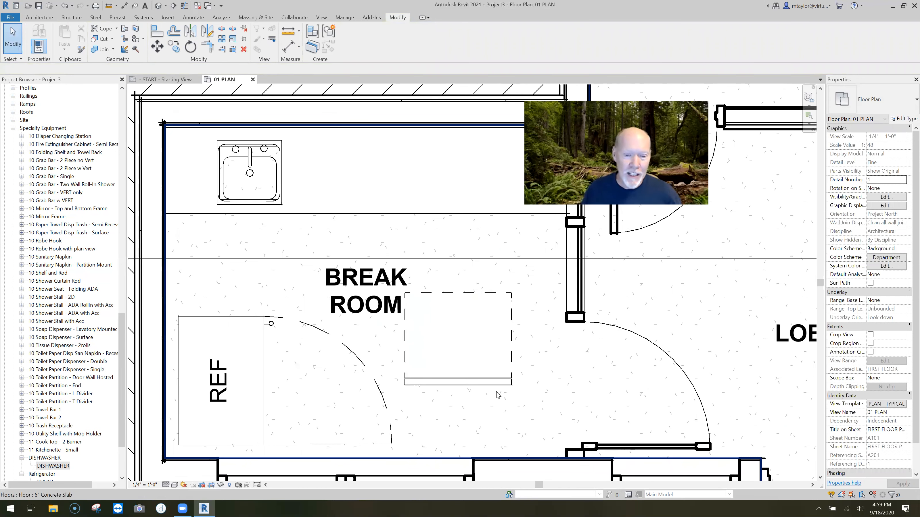
# Move the dashed dishwasher back into the counter beside the sink, with its front panel projecting past the counter edge
pyautogui.moveTo(464, 351); pyautogui.dragTo(395, 258)
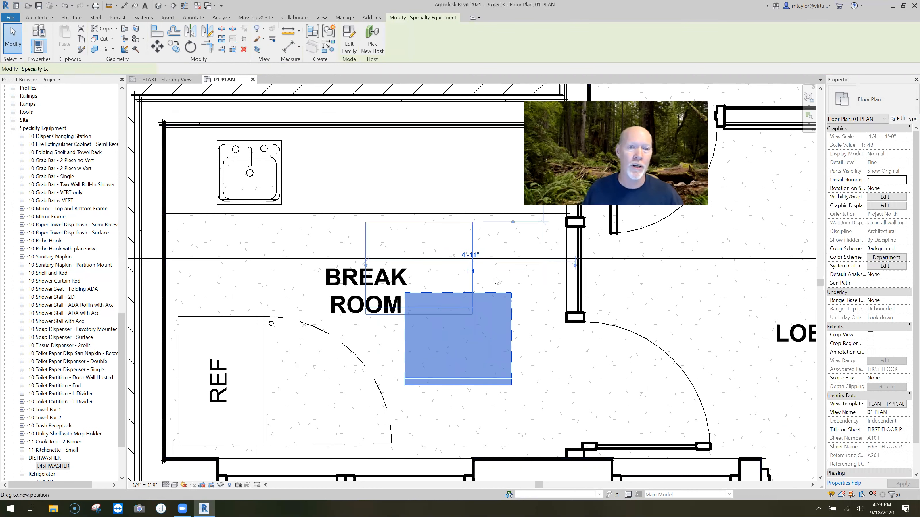
pyautogui.press('Escape')
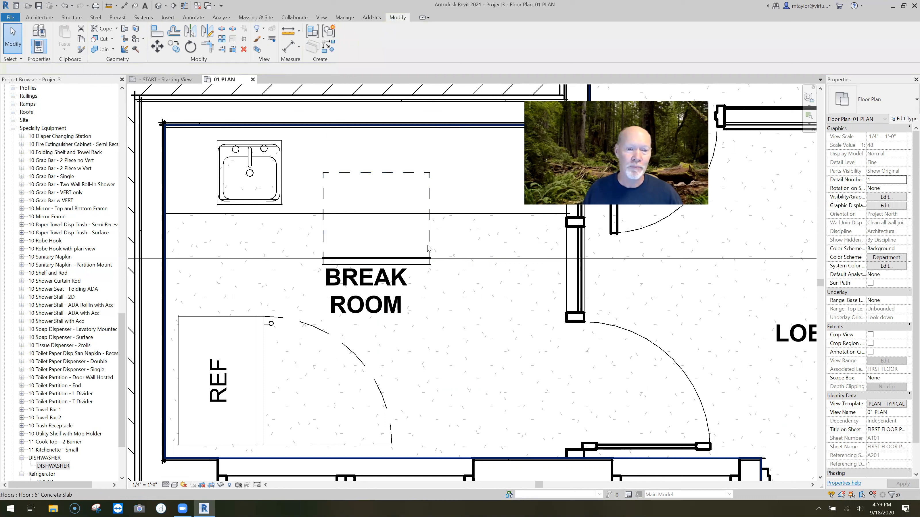
pyautogui.click(414, 236)
pyautogui.moveTo(402, 211); pyautogui.dragTo(377, 172)
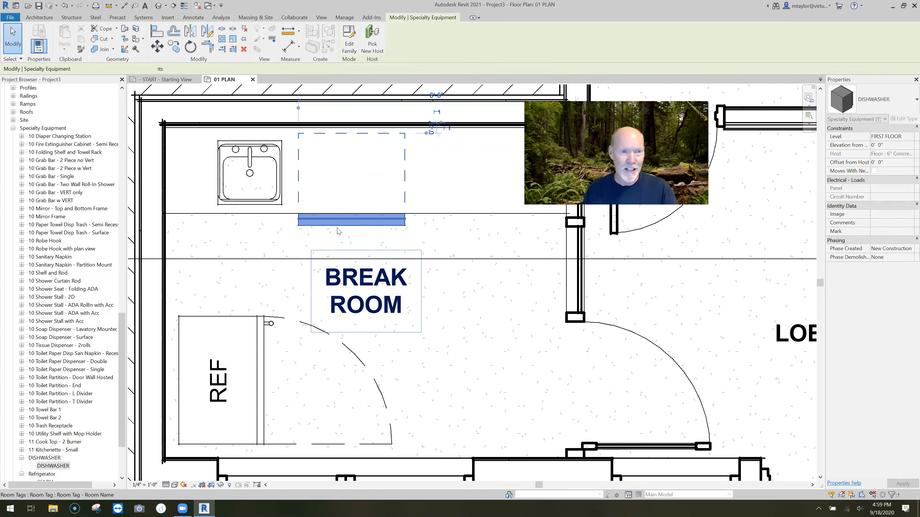
pyautogui.click(414, 351)
pyautogui.scroll(-1, 412, 264)
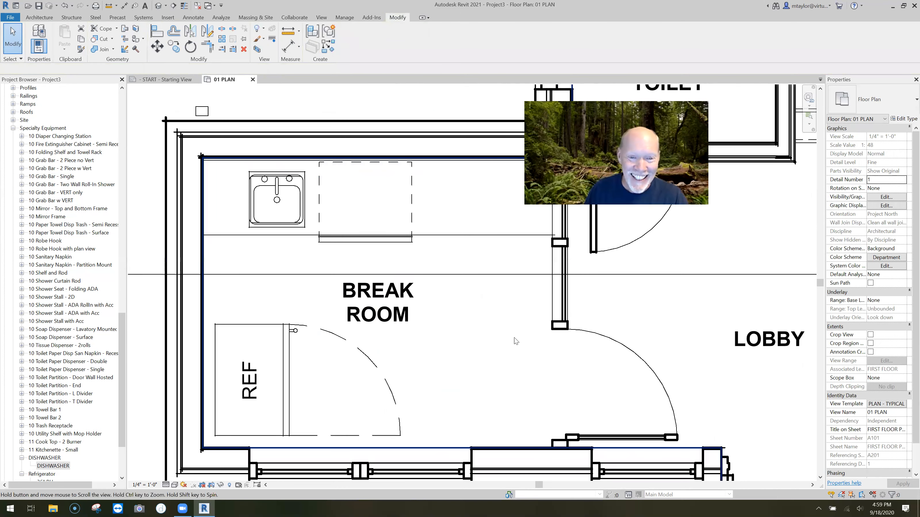
pyautogui.scroll(1, 510, 346)
pyautogui.scroll(1, 501, 350)
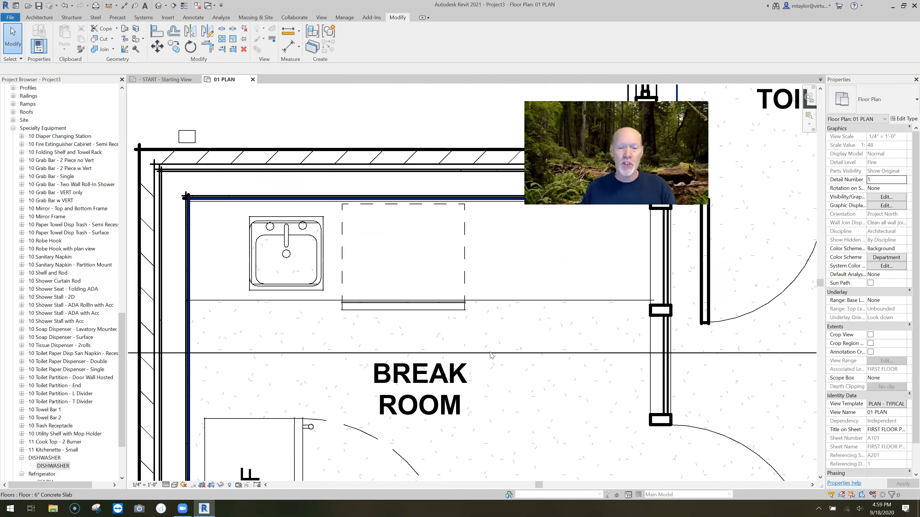
pyautogui.scroll(-1, 519, 343)
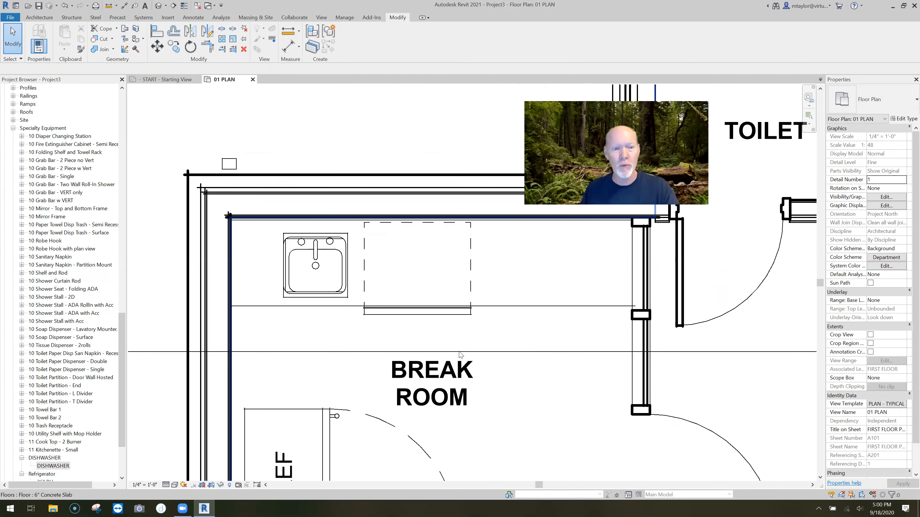
# Check the dishwasher beneath the break room counter in the SECTION BLDG - HORIZ view and return to 01 PLAN
pyautogui.scroll(1, 460, 355)
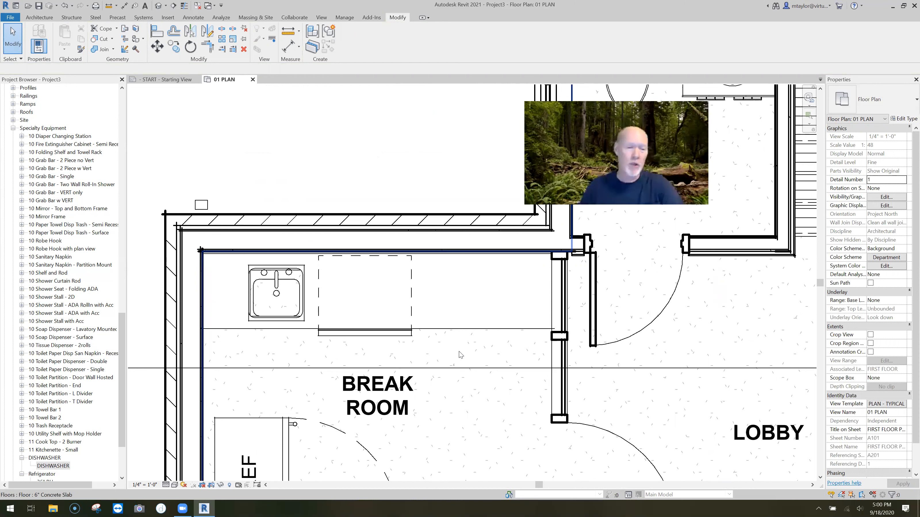
pyautogui.scroll(-2, 456, 360)
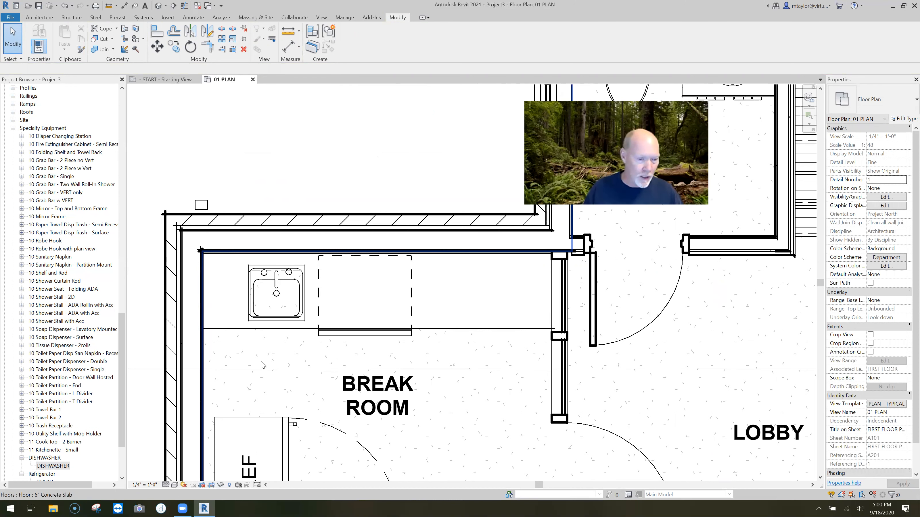
pyautogui.doubleClick(262, 364)
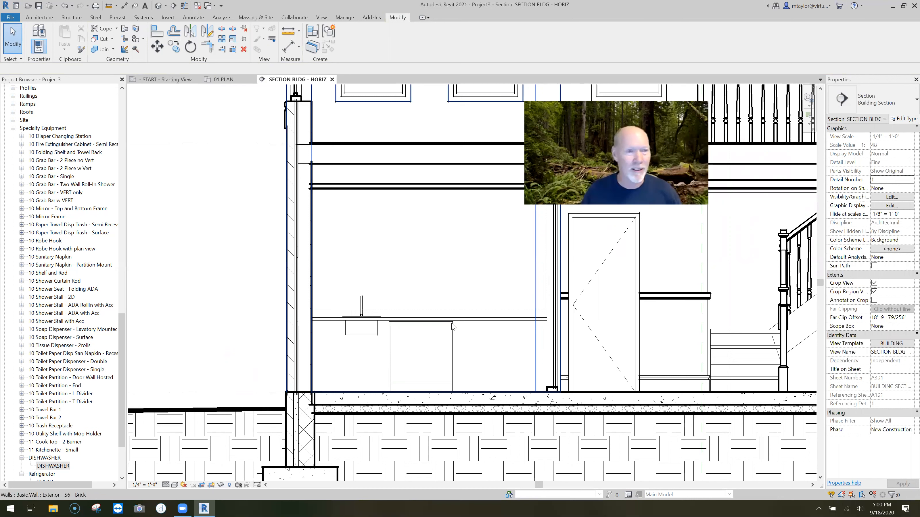
pyautogui.click(221, 83)
pyautogui.scroll(2, 471, 353)
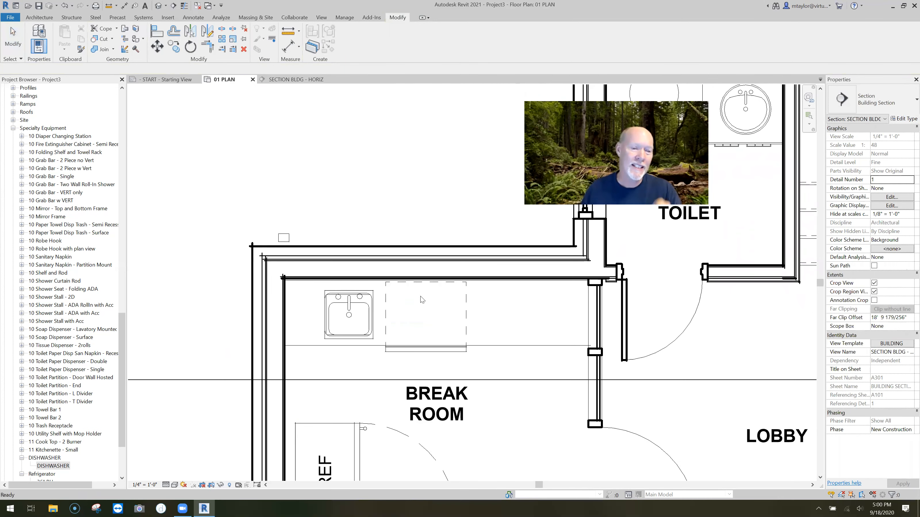
pyautogui.moveTo(420, 296); pyautogui.dragTo(373, 242, button='middle')
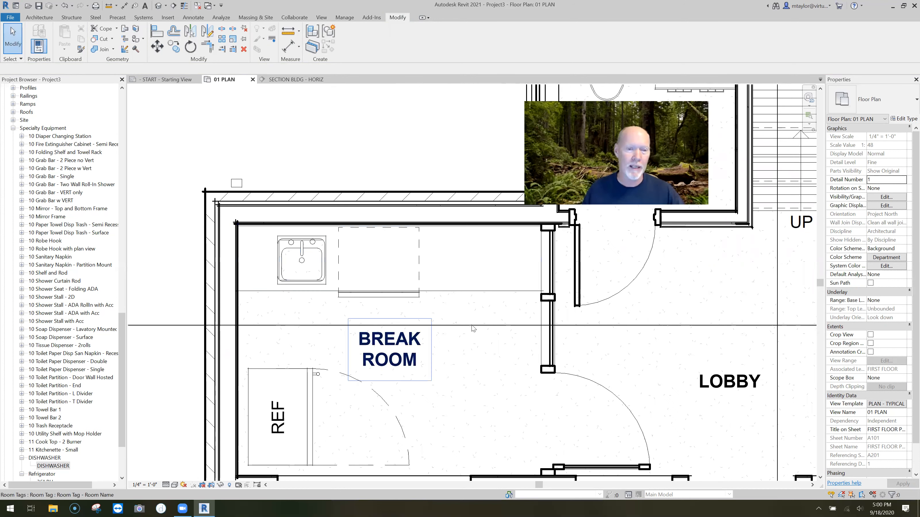
# Open the DISHWASHER family's Ref. Level plan and place the text note DW inside the dishwasher outline, centred between its side edges
pyautogui.click(407, 295)
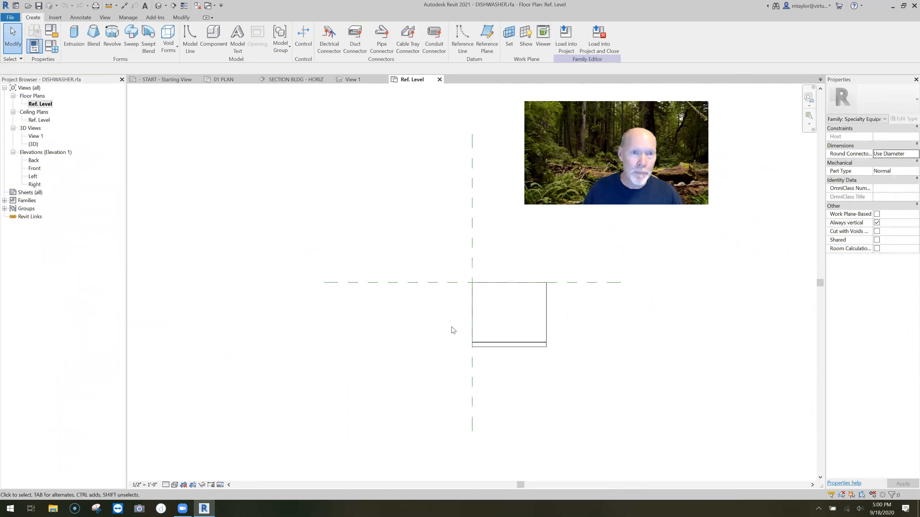
pyautogui.click(190, 38)
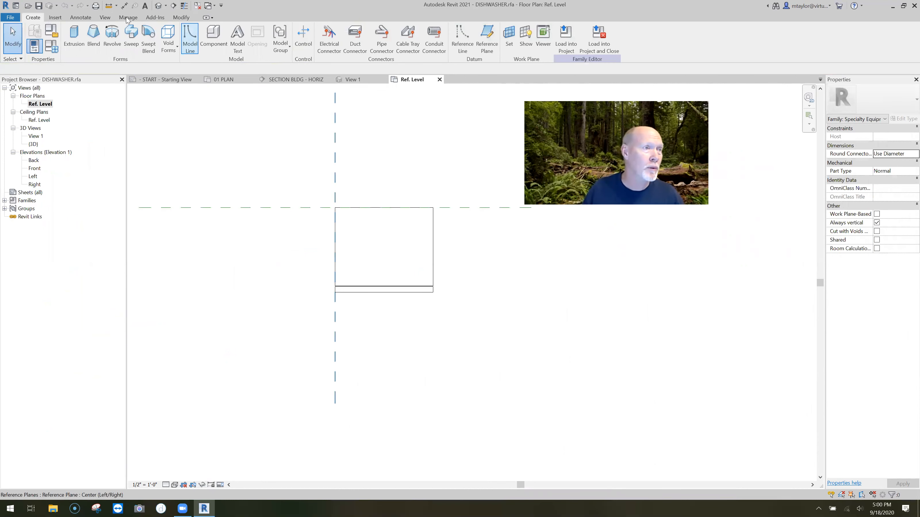
pyautogui.click(81, 18)
pyautogui.click(256, 37)
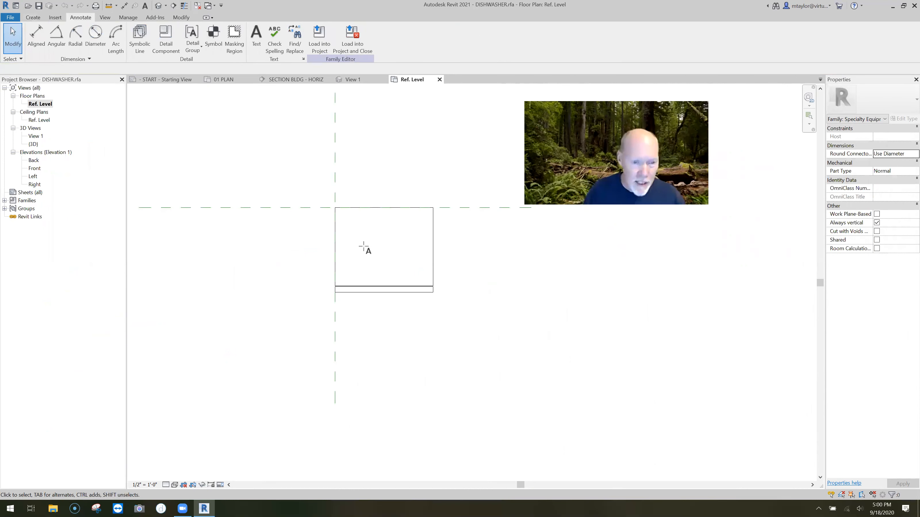
pyautogui.click(371, 249)
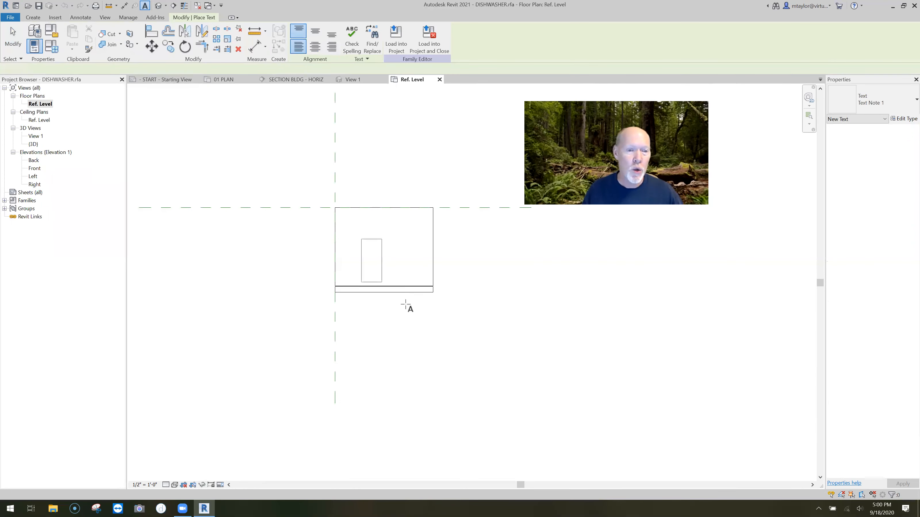
pyautogui.write('DW')
pyautogui.press('Escape')
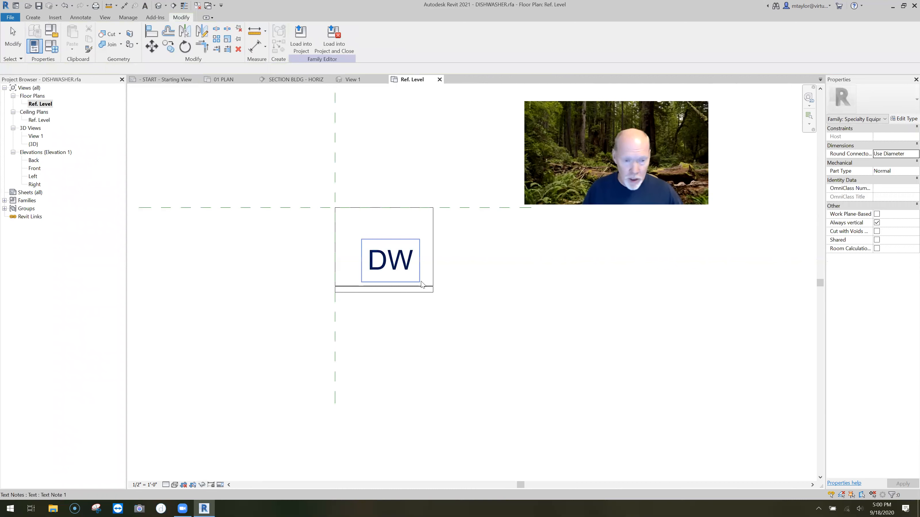
pyautogui.click(421, 284)
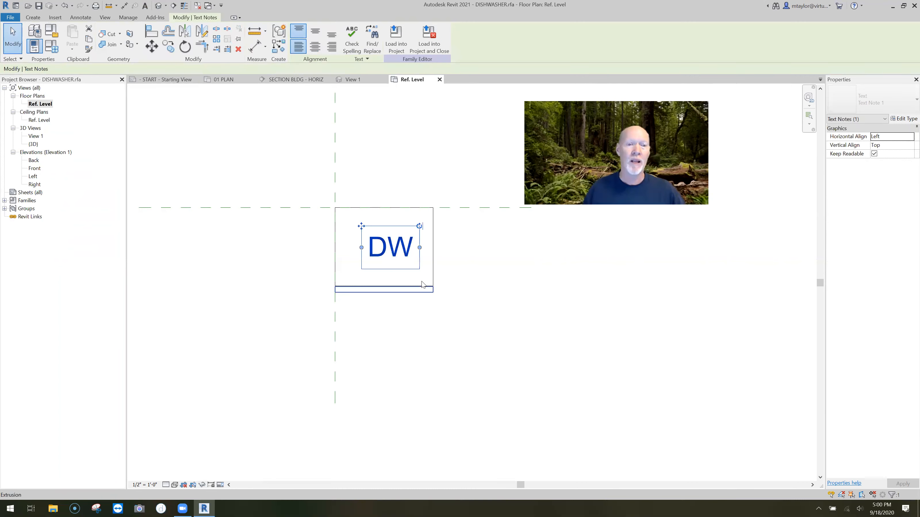
pyautogui.press('Left')
pyautogui.click(427, 311)
# Load the DISHWASHER family into the project and close it, replacing the existing file and overwriting the existing version
pyautogui.click(330, 42)
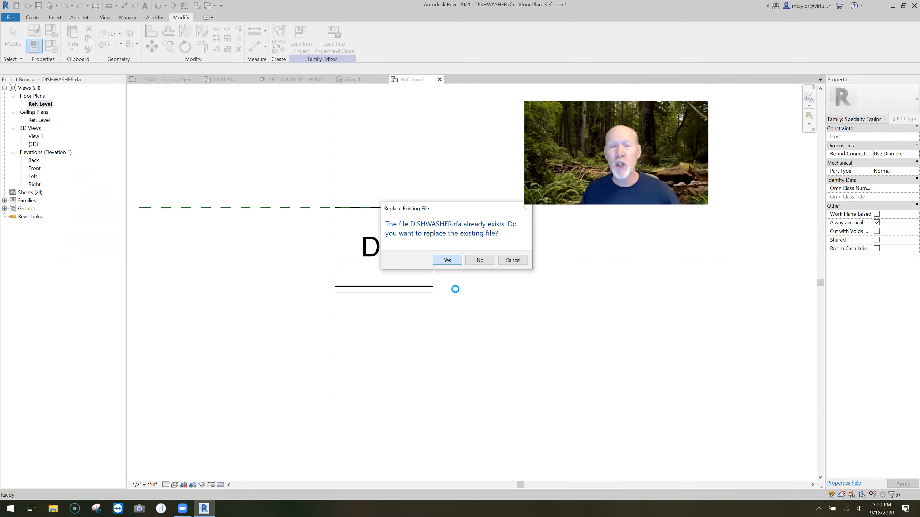
pyautogui.press('Return')
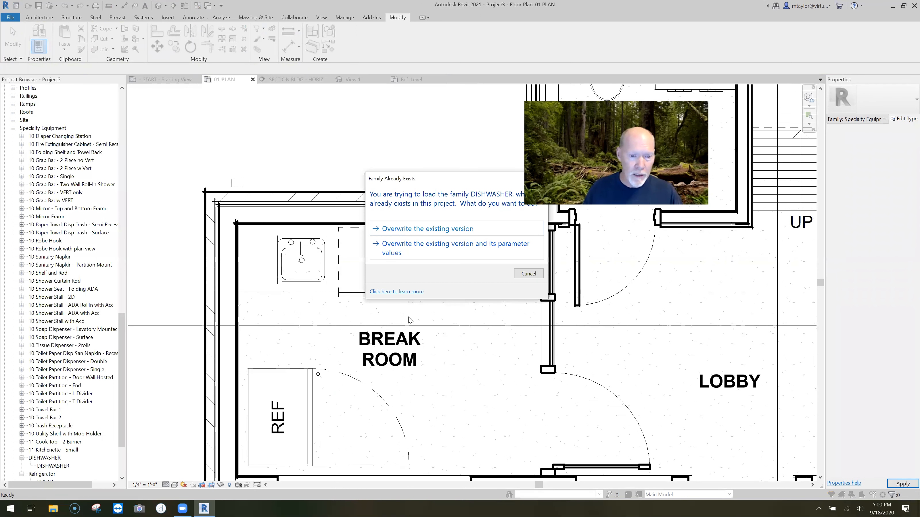
pyautogui.press('Return')
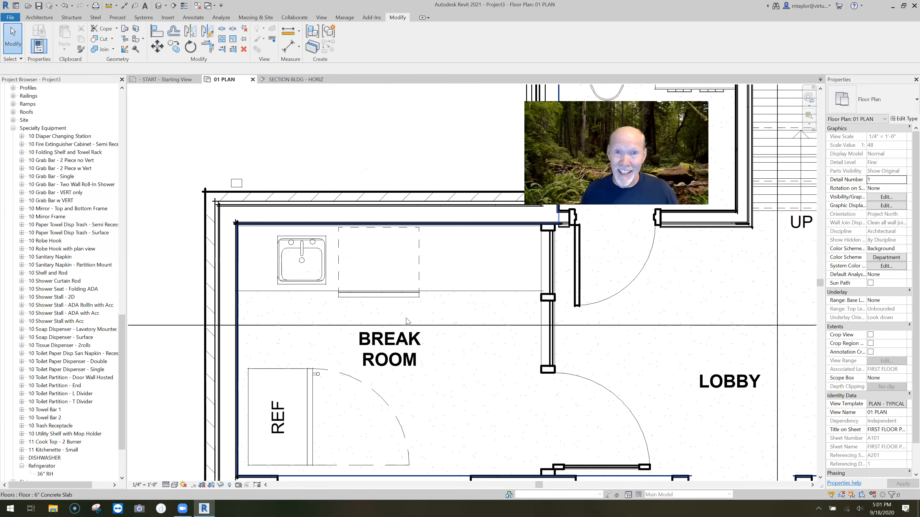
# Reopen the DISHWASHER family from the break room plan and delete the DW text note in its Ref. Level view
pyautogui.click(396, 294)
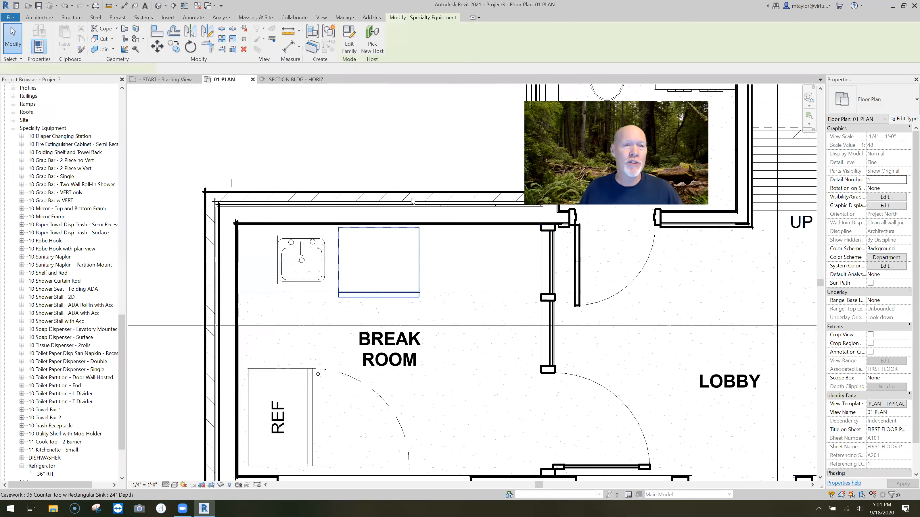
pyautogui.click(348, 40)
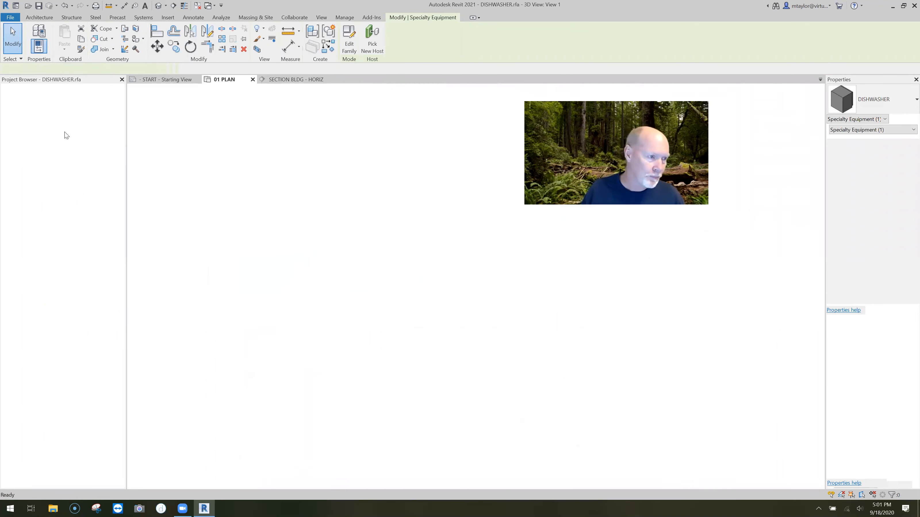
pyautogui.doubleClick(40, 104)
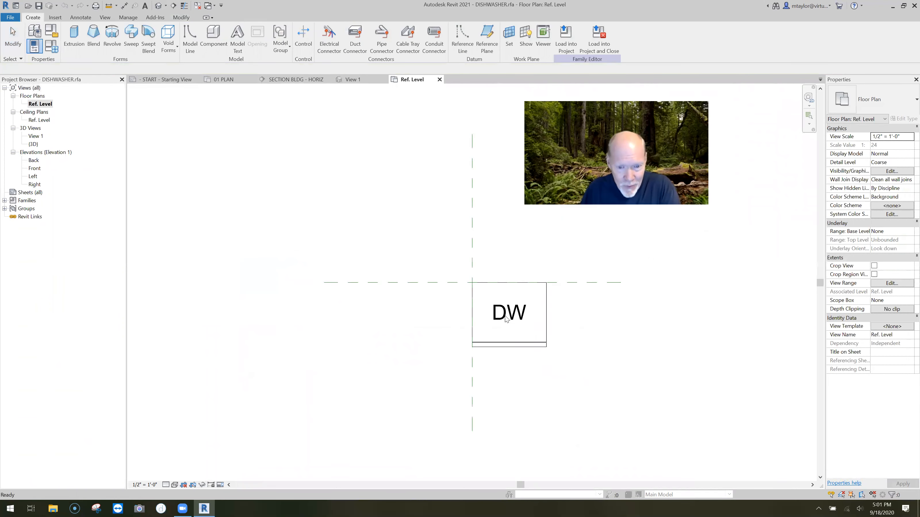
pyautogui.click(597, 349)
pyautogui.moveTo(598, 349); pyautogui.dragTo(495, 331, button='middle')
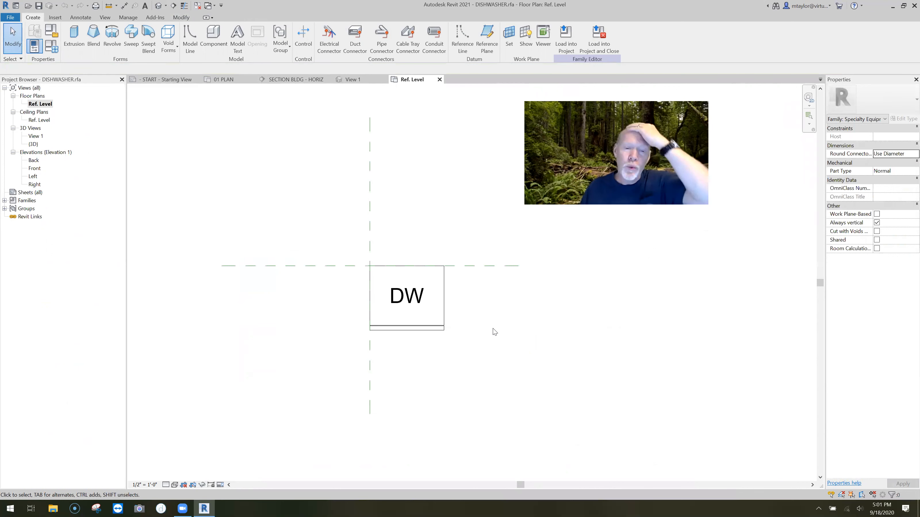
pyautogui.scroll(2, 462, 326)
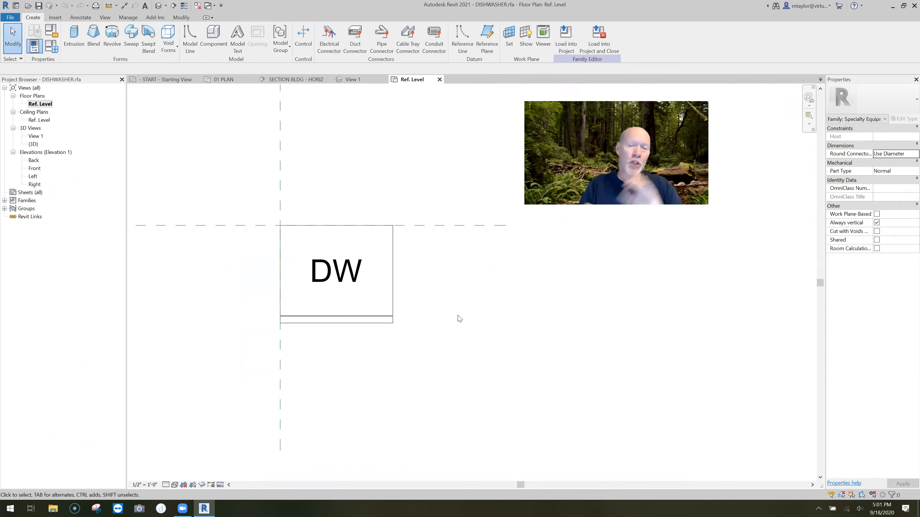
pyautogui.click(362, 280)
pyautogui.press('Delete')
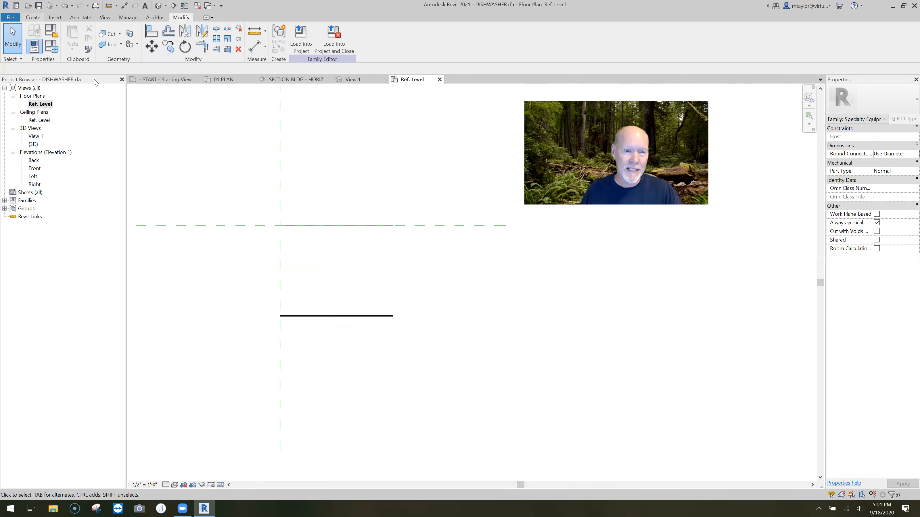
# Create a new family from the Generic Annotation.rft template in the Annotations folder
pyautogui.click(33, 17)
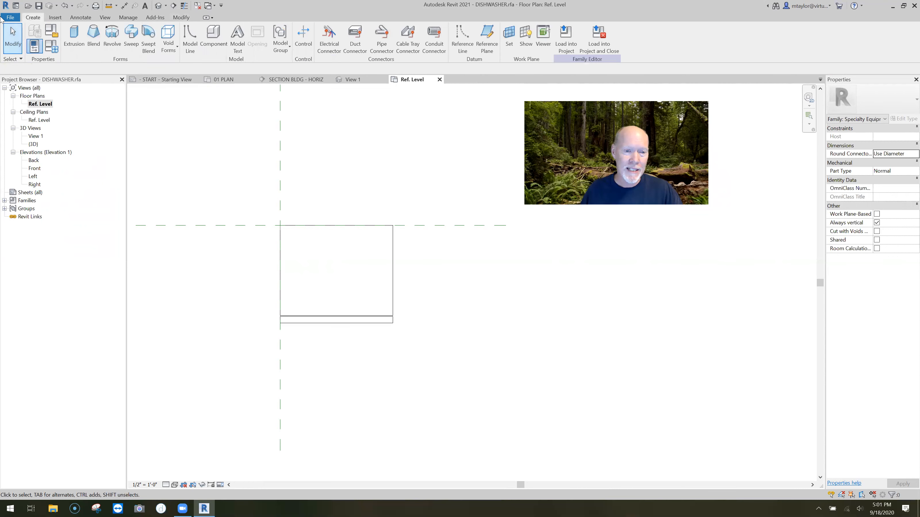
pyautogui.click(8, 18)
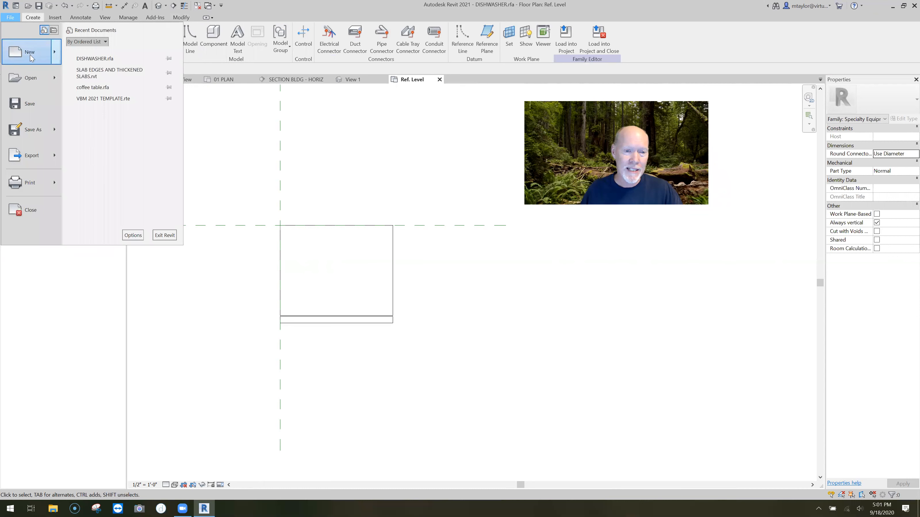
pyautogui.moveTo(30, 58)
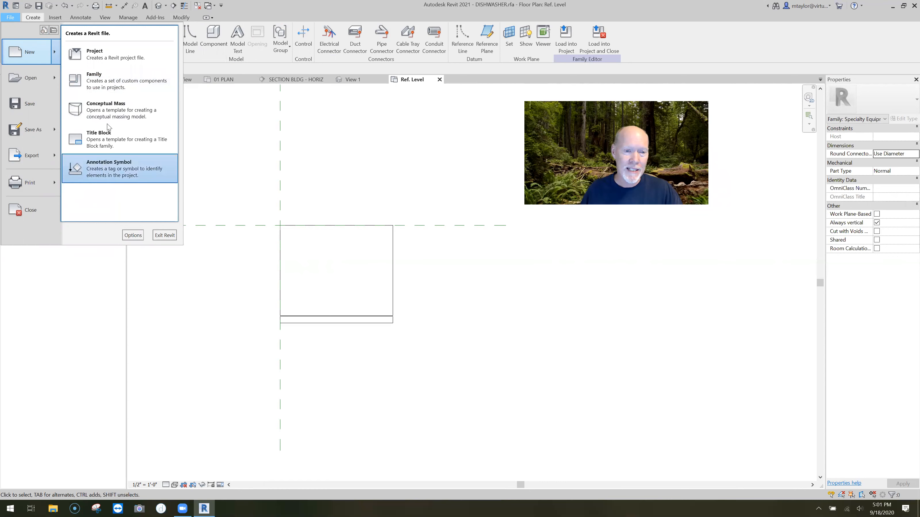
pyautogui.click(102, 85)
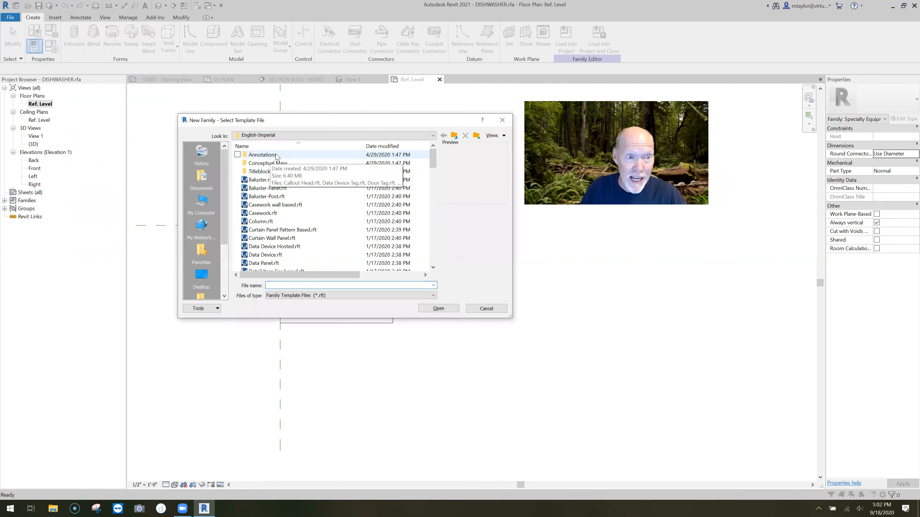
pyautogui.doubleClick(276, 155)
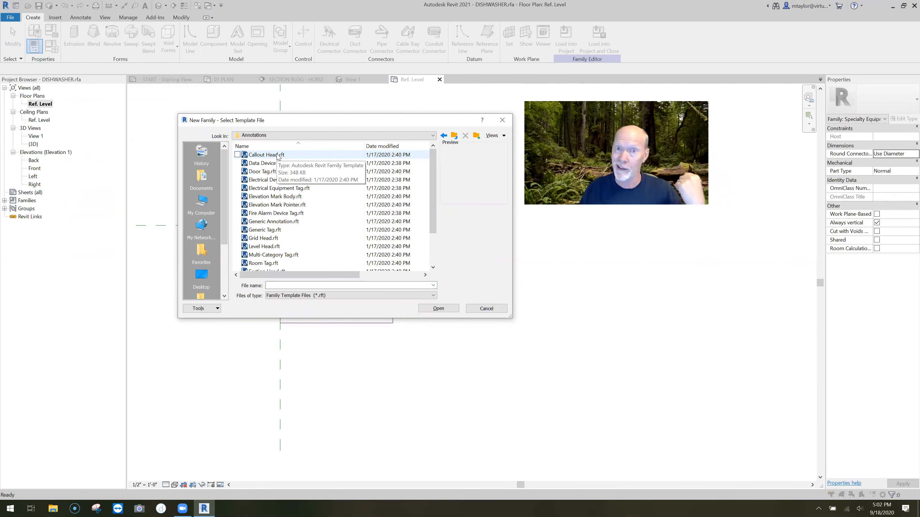
pyautogui.click(286, 222)
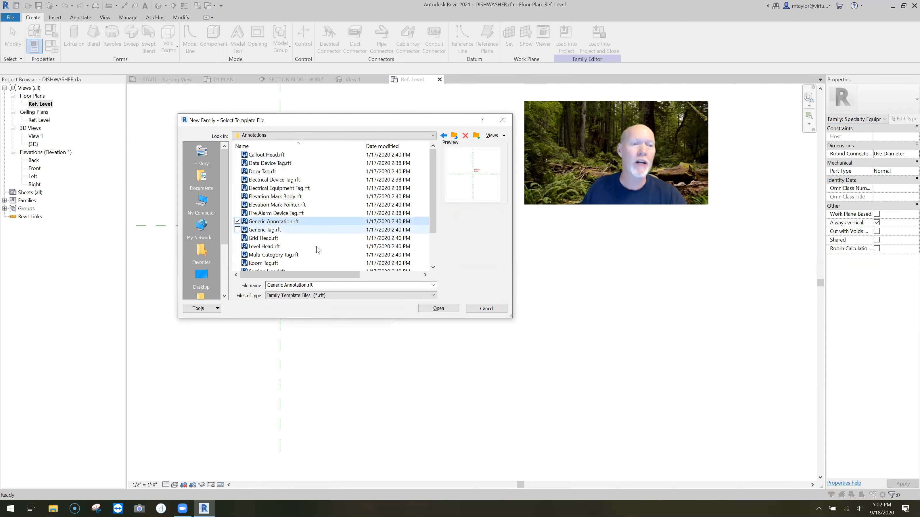
pyautogui.click(441, 309)
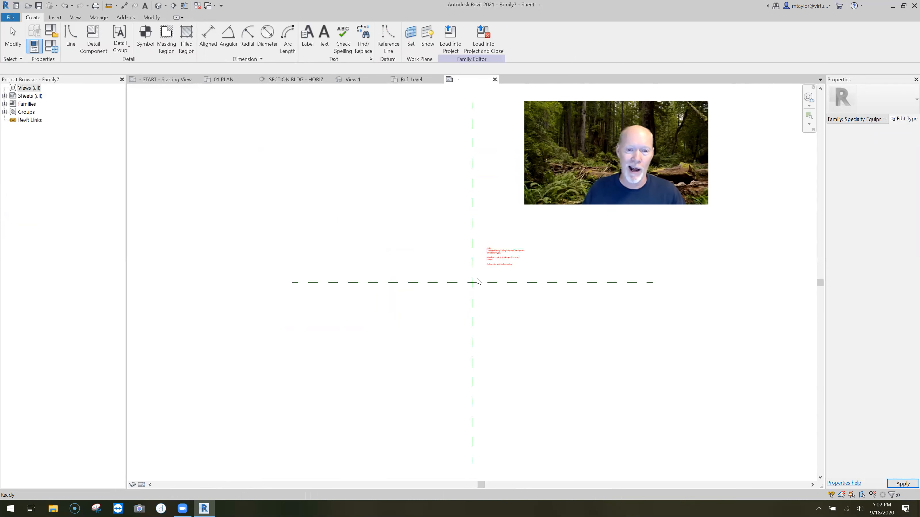
# Delete the red instruction note beside the reference planes in the new annotation family
pyautogui.scroll(4, 478, 279)
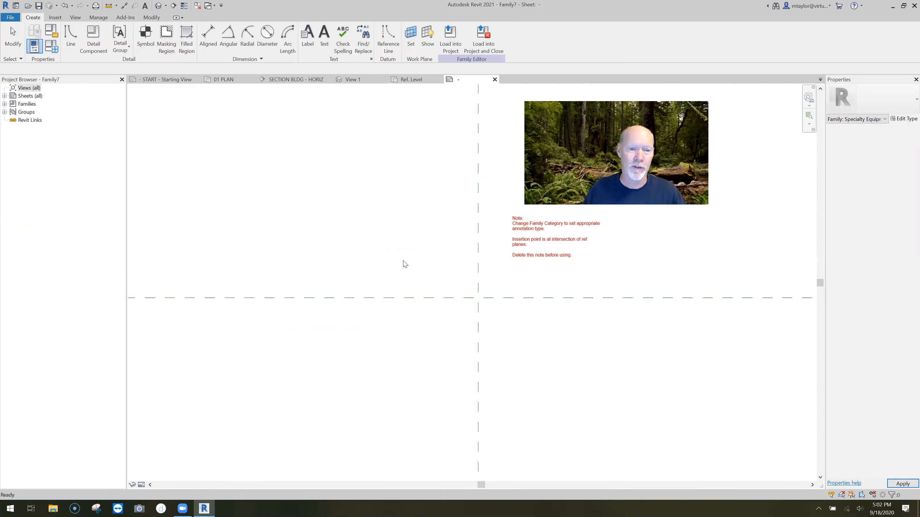
pyautogui.moveTo(525, 234); pyautogui.dragTo(381, 217, button='middle')
pyautogui.click(382, 218)
pyautogui.press('Delete')
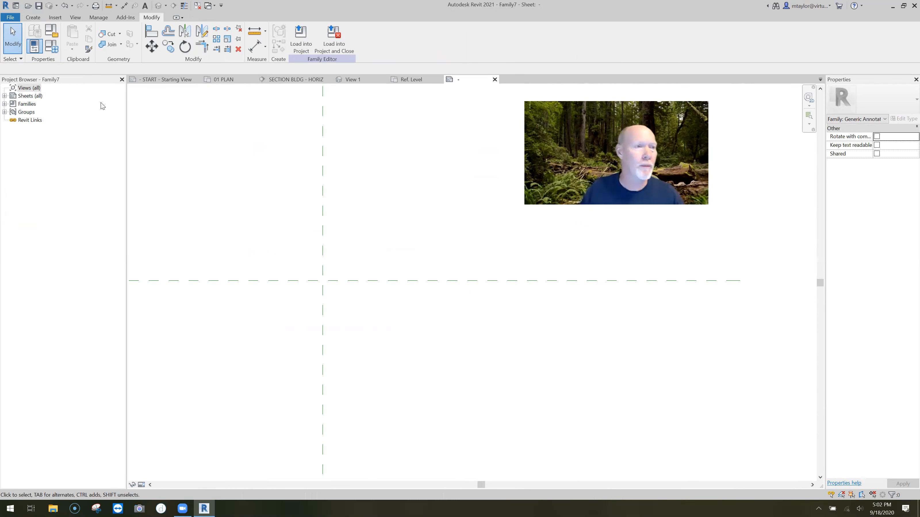
# Place the text DW in the 3/32" text type at the intersection of the reference planes
pyautogui.click(32, 17)
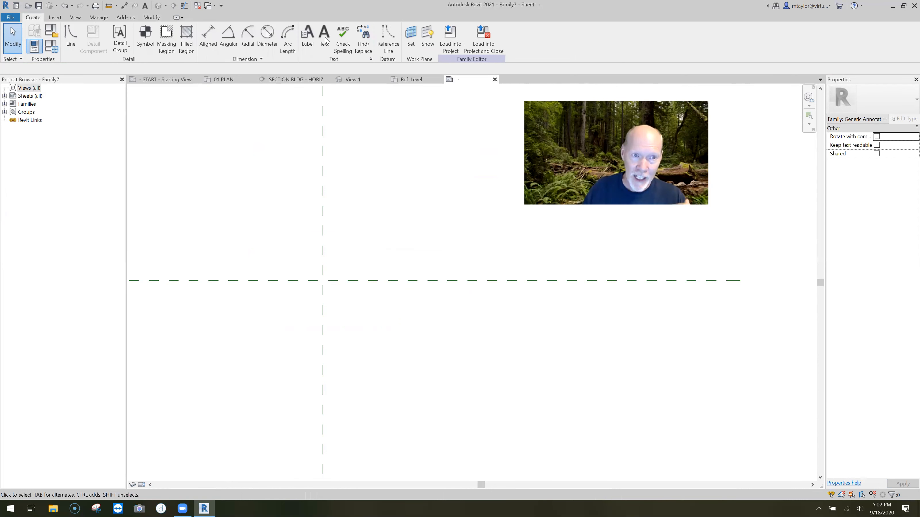
pyautogui.click(324, 39)
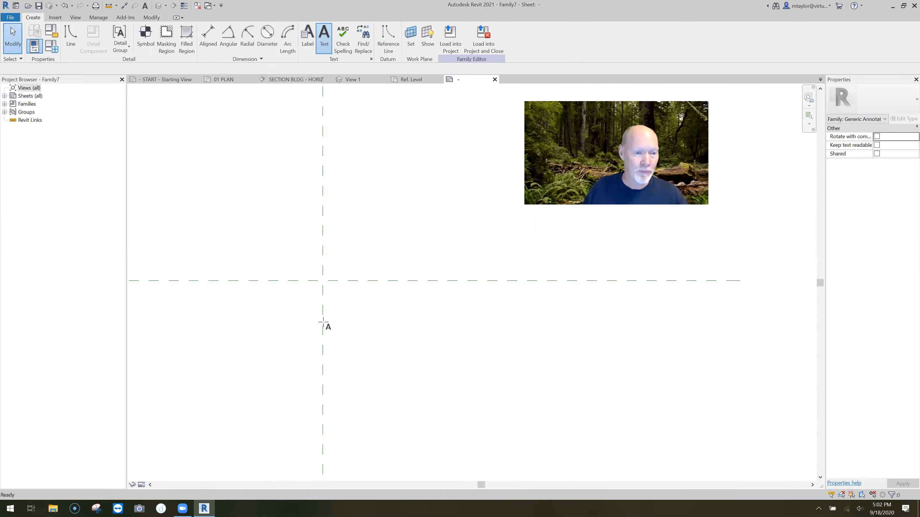
pyautogui.click(323, 284)
pyautogui.write('DW')
pyautogui.click(332, 301)
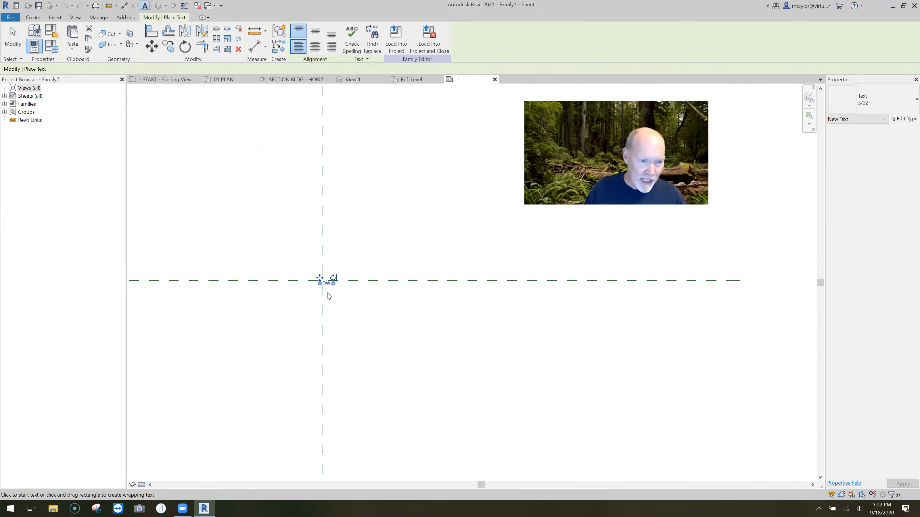
pyautogui.press('Escape')
# Move the DW text so it is centred on the intersection of the two reference planes
pyautogui.scroll(4, 329, 296)
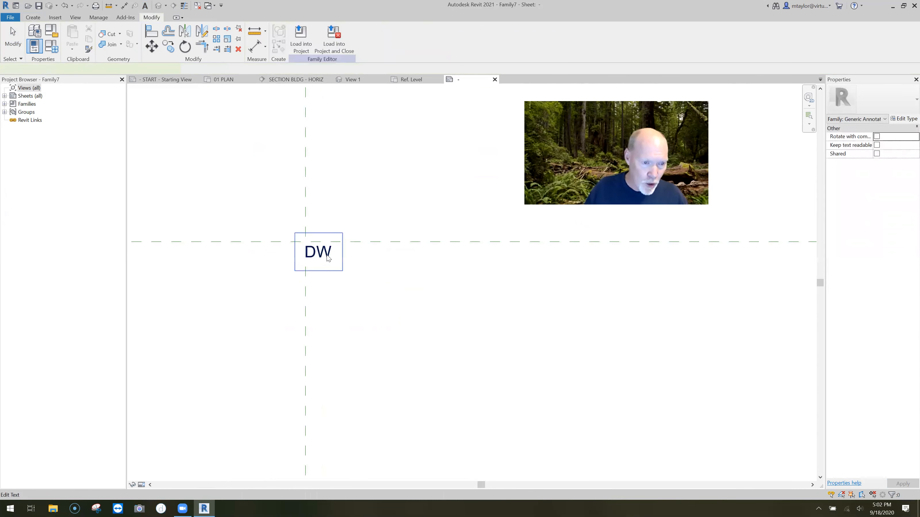
pyautogui.click(328, 258)
pyautogui.moveTo(294, 232); pyautogui.dragTo(280, 221)
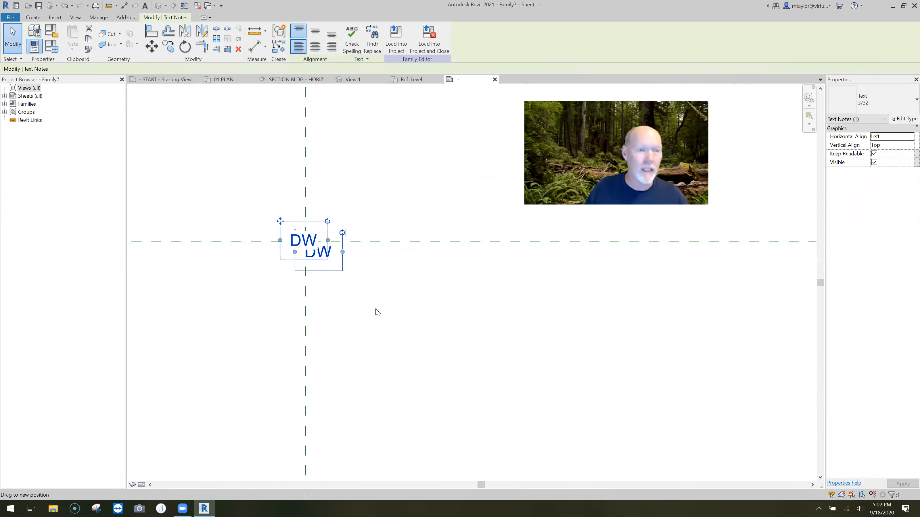
pyautogui.press('Escape')
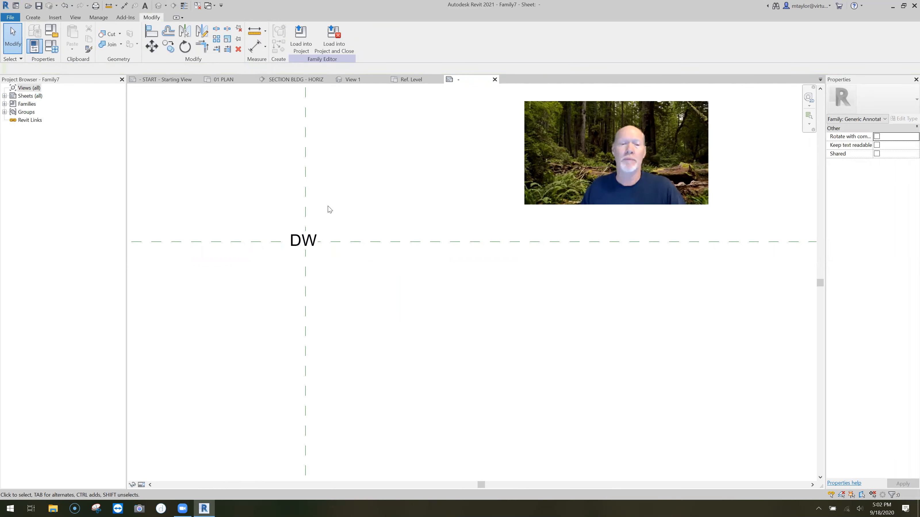
# Save the new annotation family as DW in the REVIT LOCALS folder
pyautogui.hotkey('ctrl', 's')
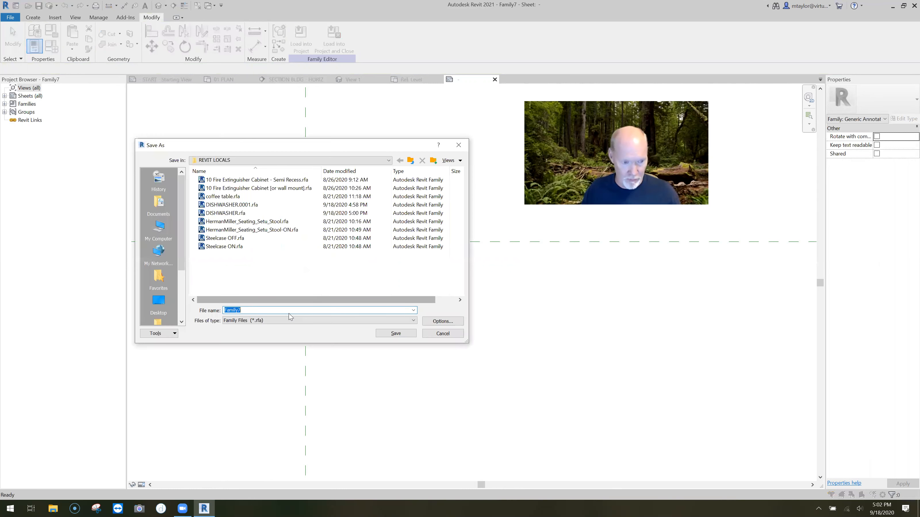
pyautogui.write('DW')
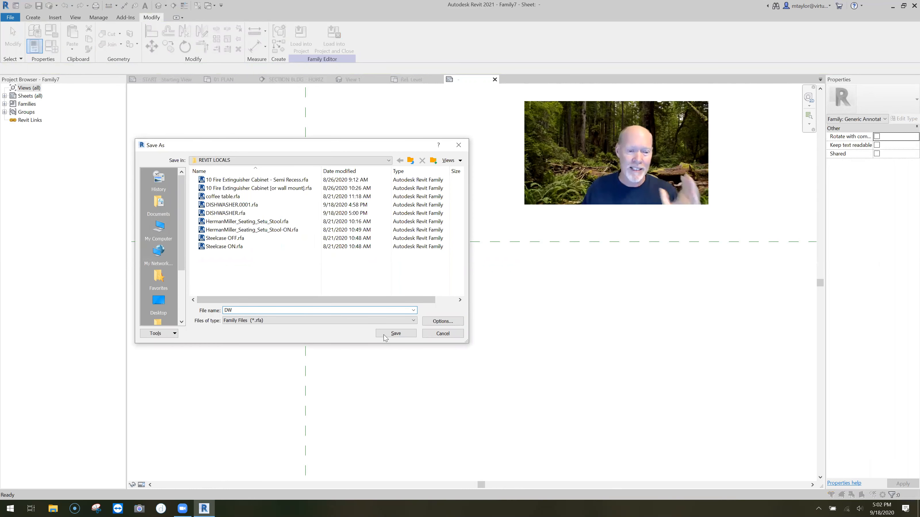
pyautogui.press('Return')
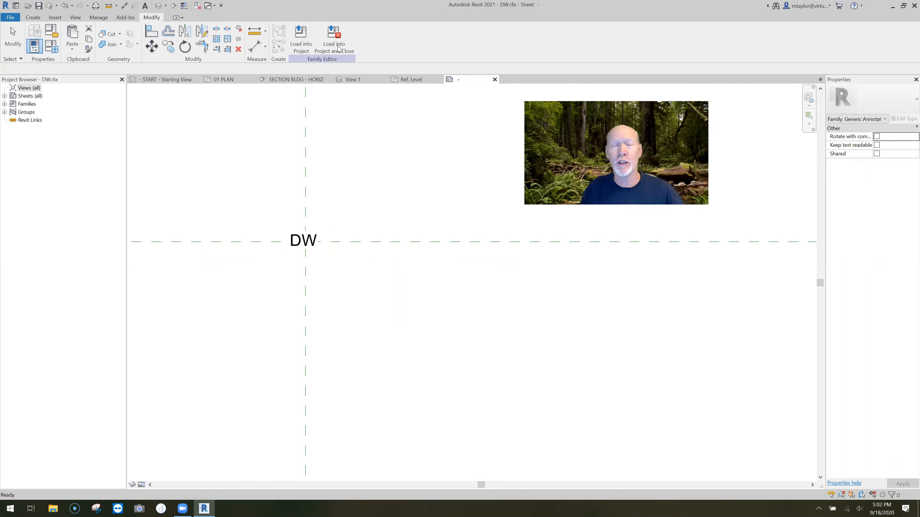
# Load the DW annotation into the DISHWASHER family, close the annotation, and place one instance at the centre of the dishwasher in plan
pyautogui.click(340, 48)
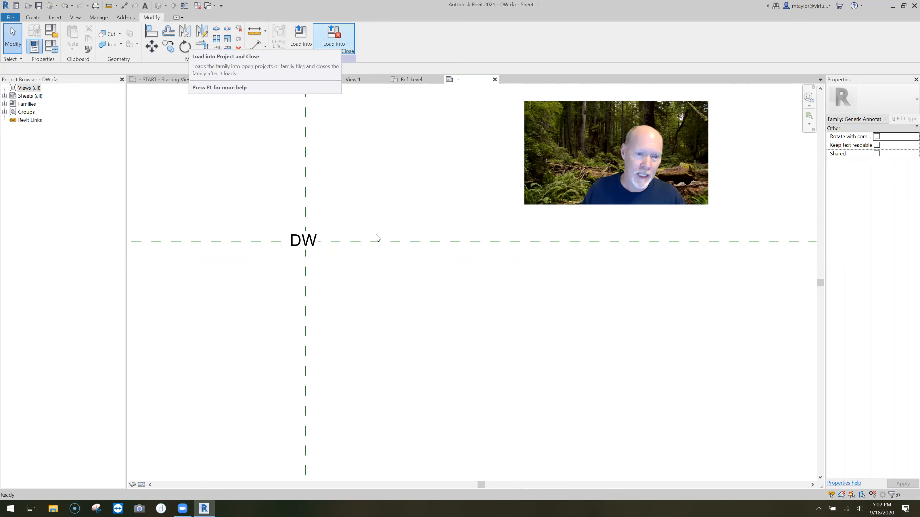
pyautogui.click(404, 216)
pyautogui.click(439, 317)
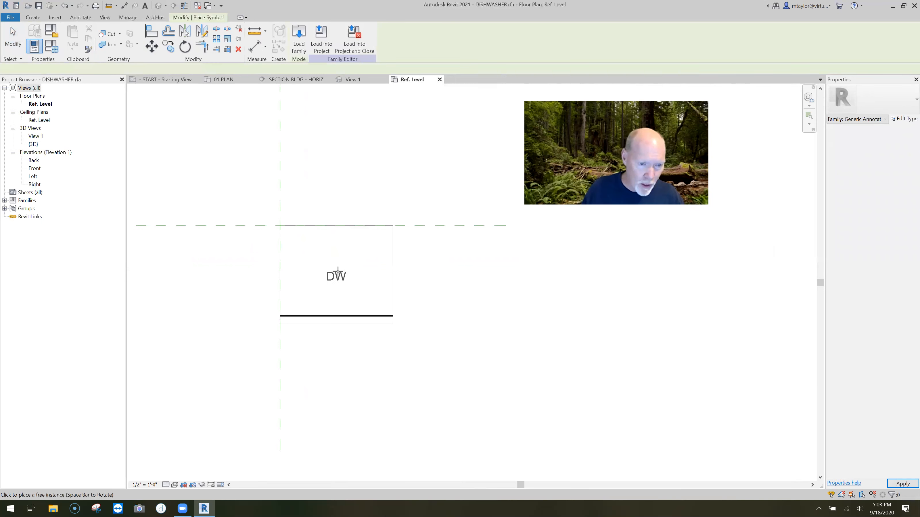
pyautogui.click(333, 266)
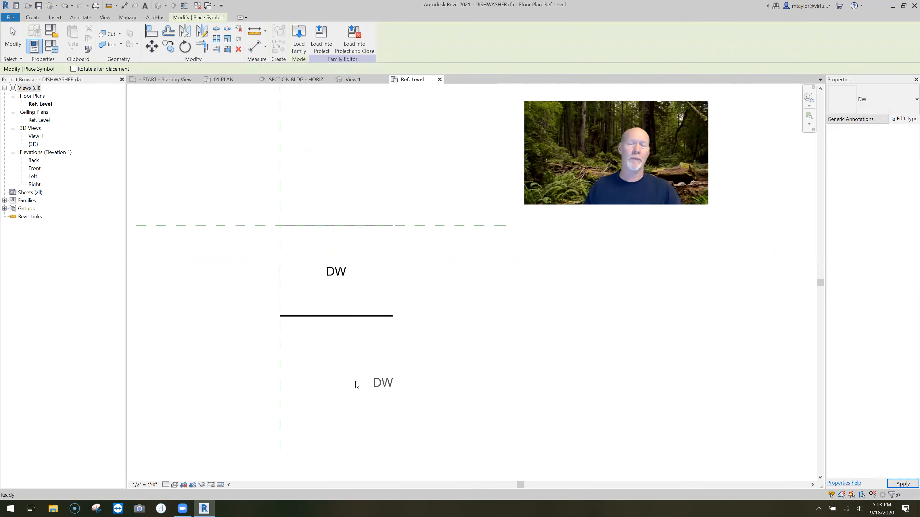
pyautogui.press('Escape')
pyautogui.press('Escape')
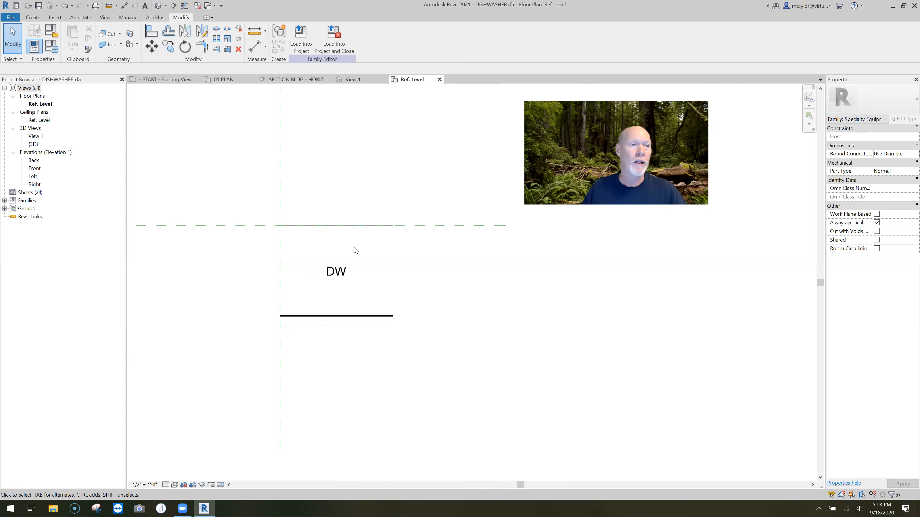
# Save the DISHWASHER family, then load it into Project3 and close it, updating the dishwasher in the 01 PLAN break room
pyautogui.click(38, 5)
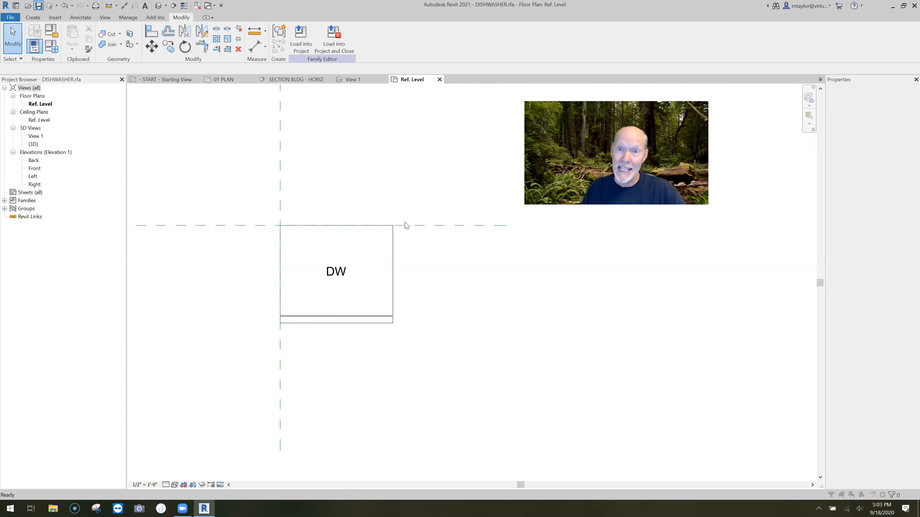
pyautogui.click(445, 260)
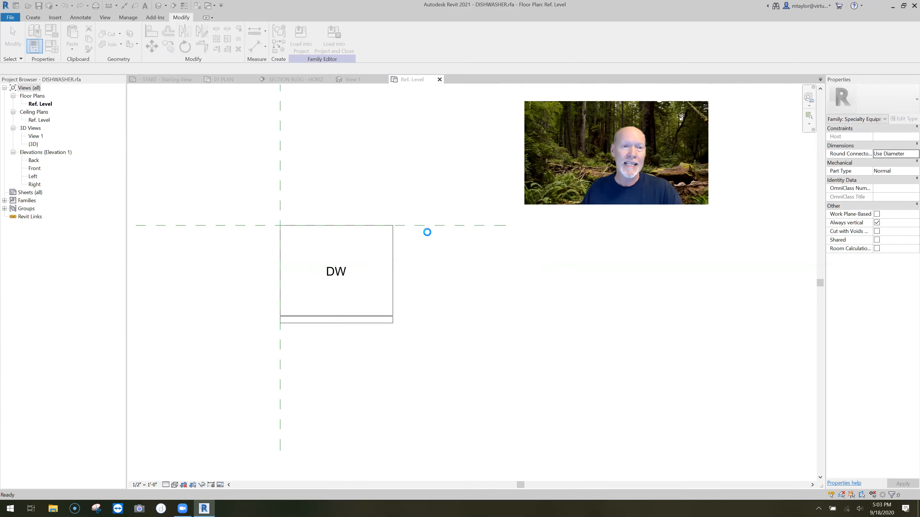
pyautogui.click(335, 45)
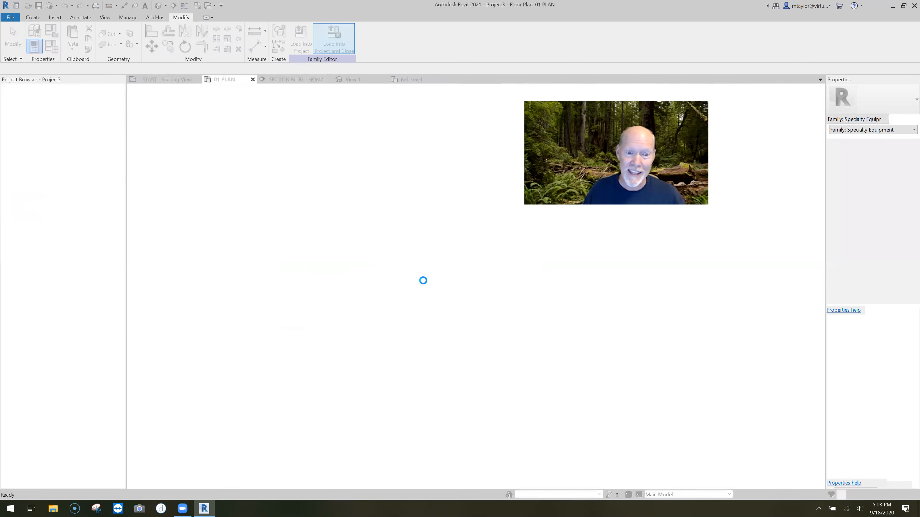
pyautogui.click(412, 229)
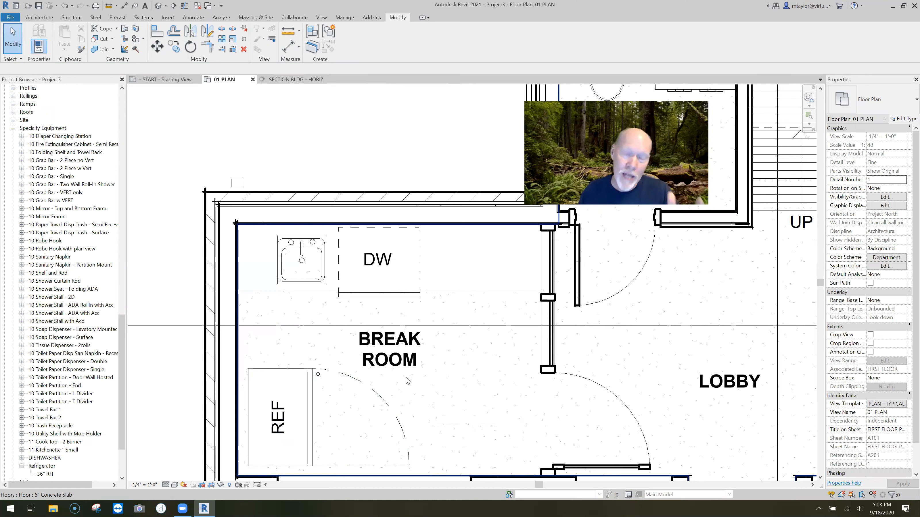
# Open the break room dishwasher's family for editing and display its Ref. Level floor plan
pyautogui.click(422, 302)
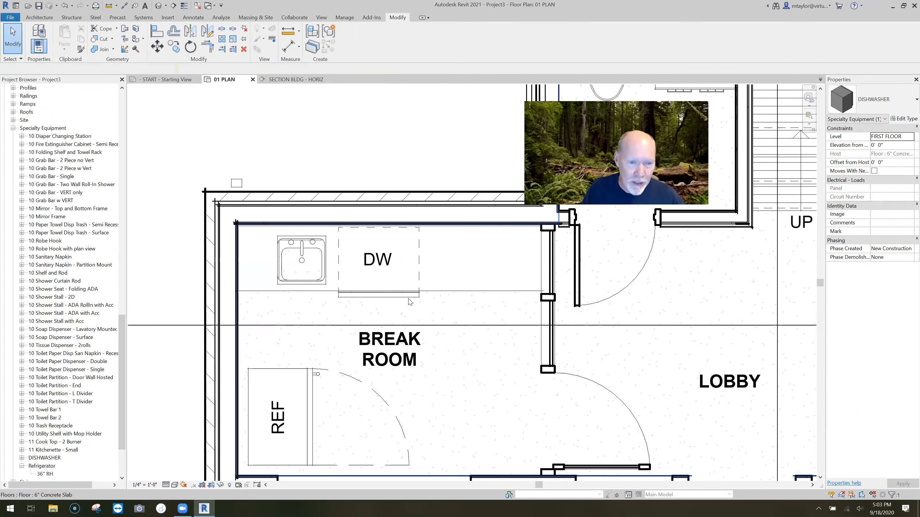
pyautogui.click(349, 40)
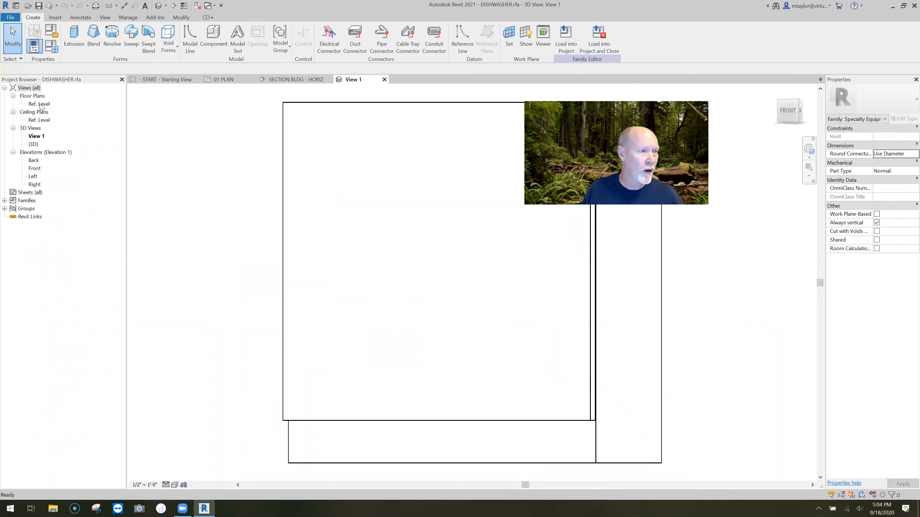
pyautogui.scroll(3, 563, 341)
pyautogui.moveTo(563, 341); pyautogui.dragTo(569, 359, button='middle')
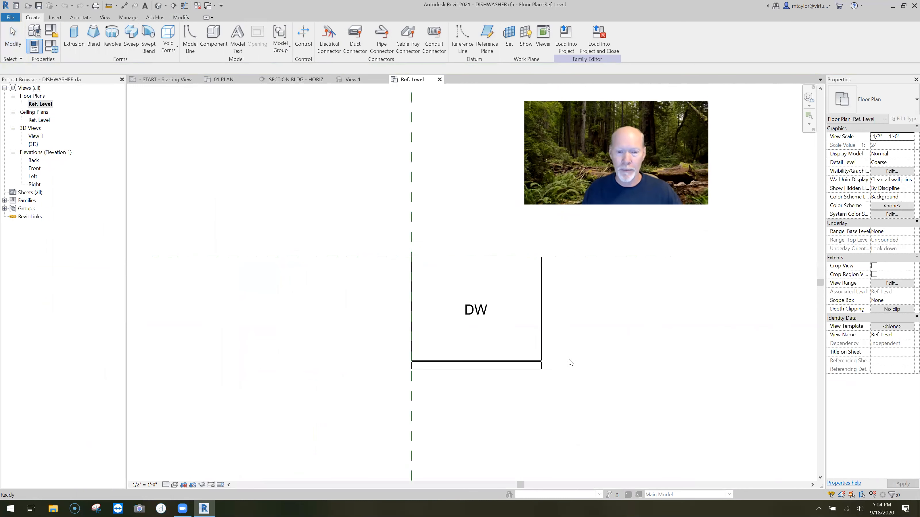
pyautogui.moveTo(458, 311); pyautogui.dragTo(413, 298, button='middle')
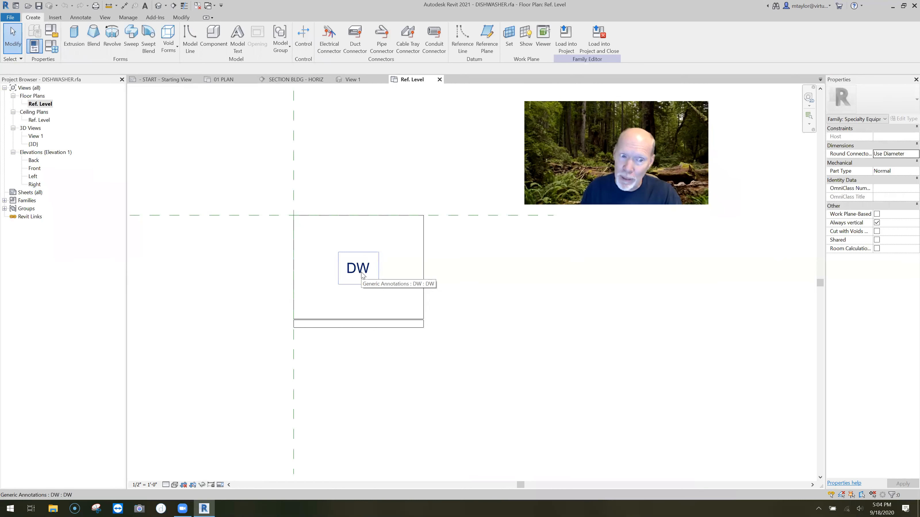
# Open the nested DW annotation family for editing and delete its DW text note
pyautogui.click(405, 295)
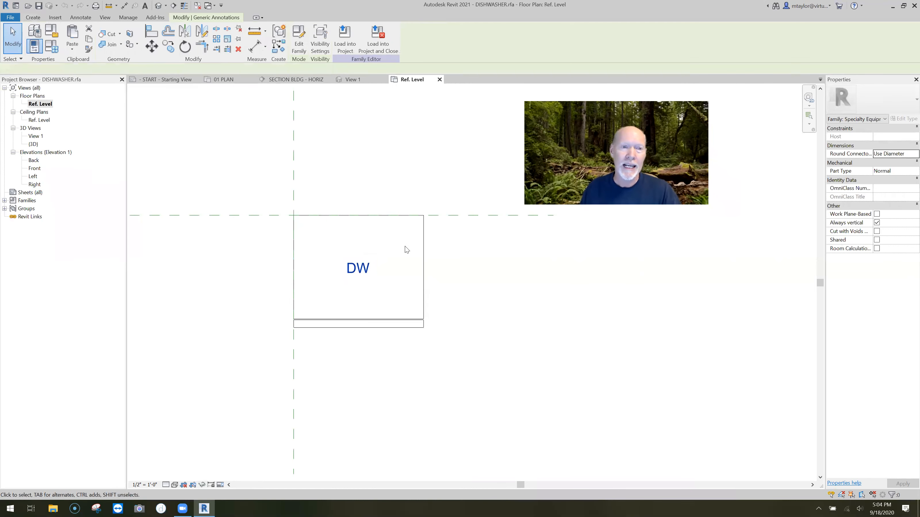
pyautogui.click(304, 54)
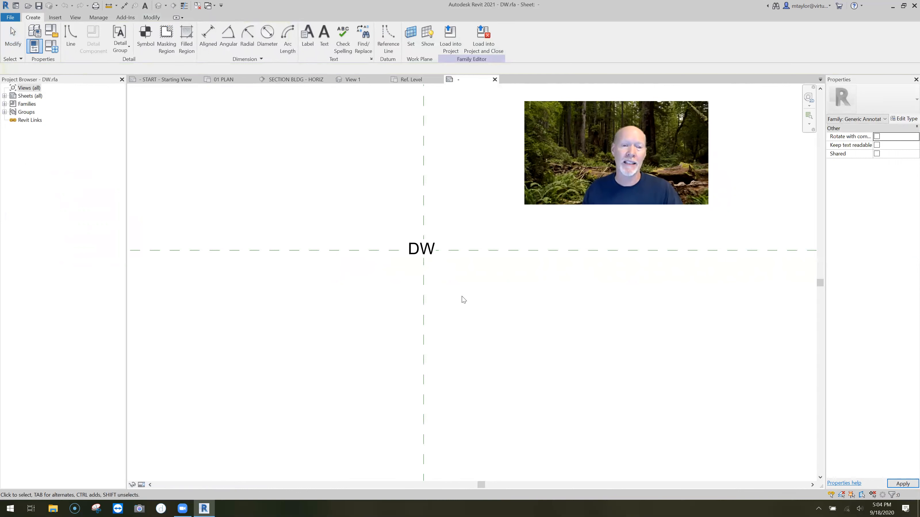
pyautogui.moveTo(463, 300); pyautogui.dragTo(412, 317, button='middle')
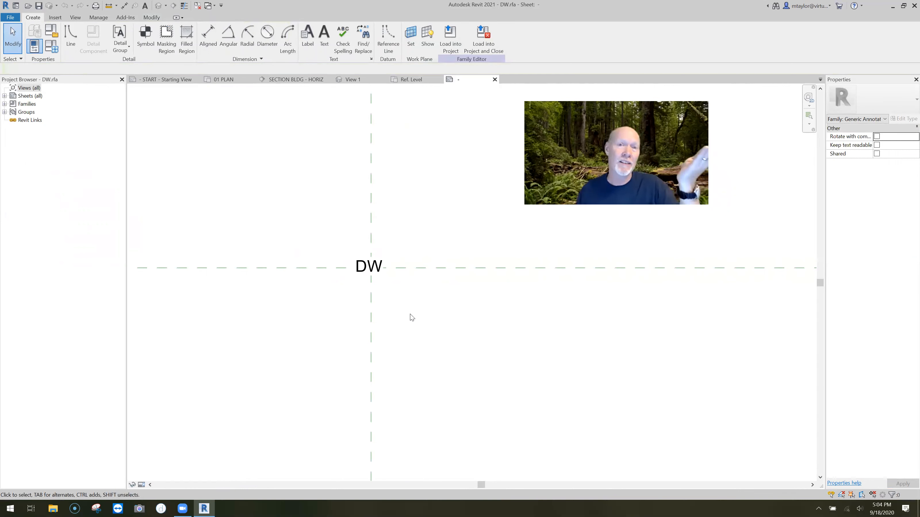
pyautogui.click(384, 268)
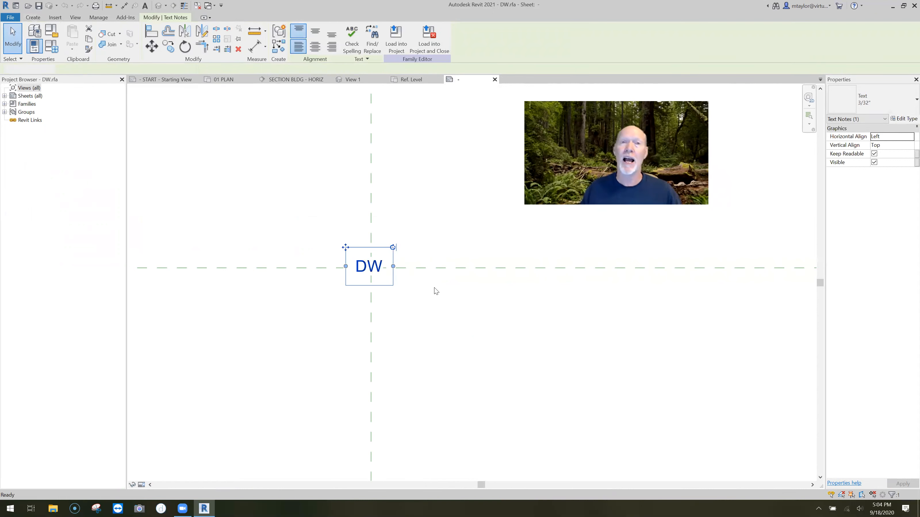
pyautogui.press('Delete')
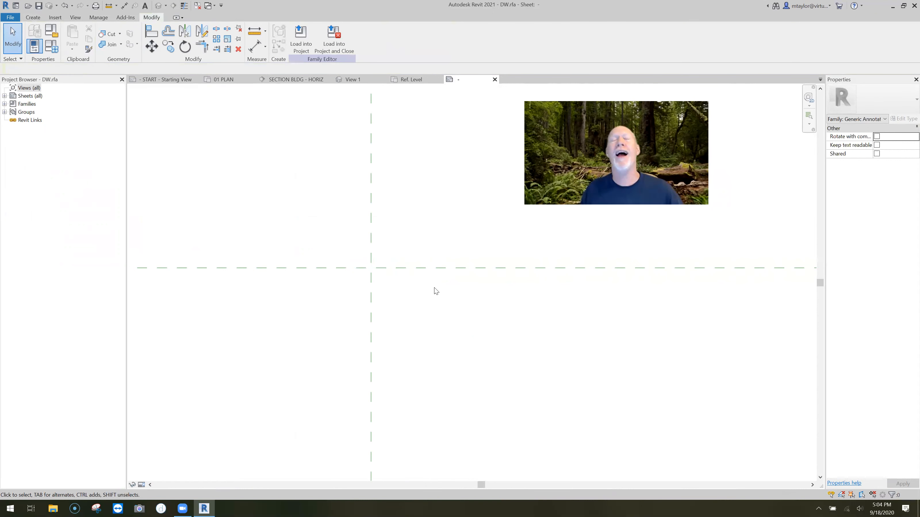
# Place a label at the reference plane intersection and create an instance family parameter named LABEL FOR DISHWASHER of type Text for it
pyautogui.click(33, 18)
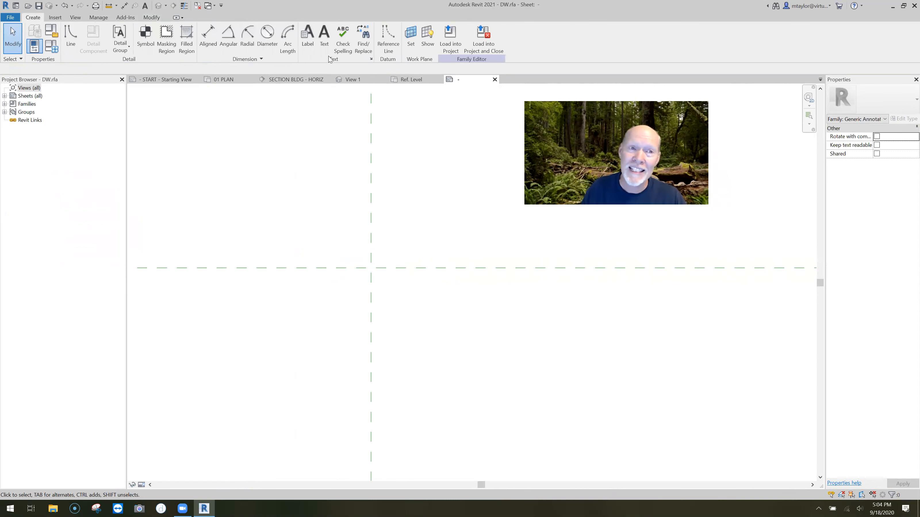
pyautogui.click(308, 38)
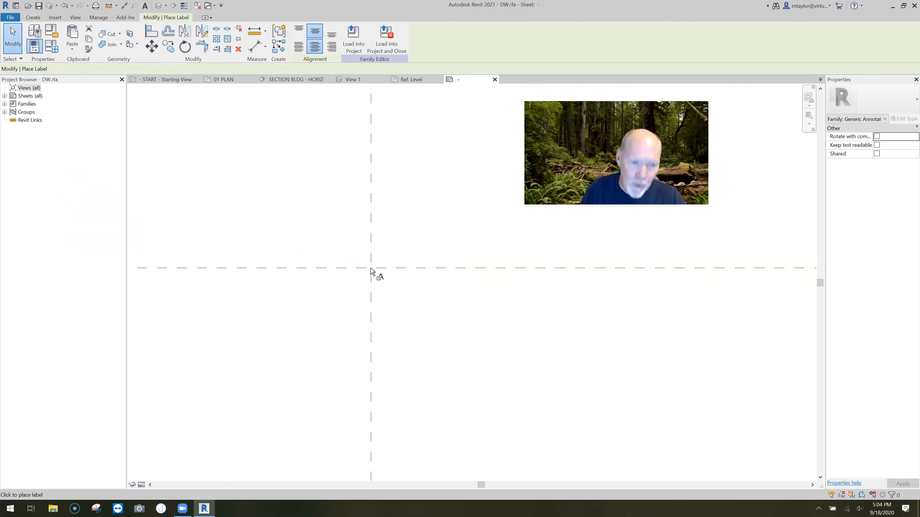
pyautogui.click(413, 307)
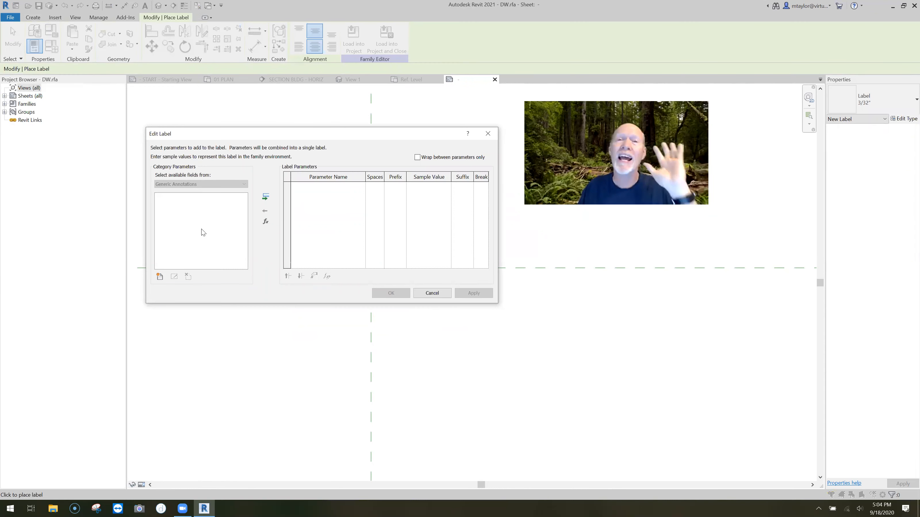
pyautogui.click(160, 277)
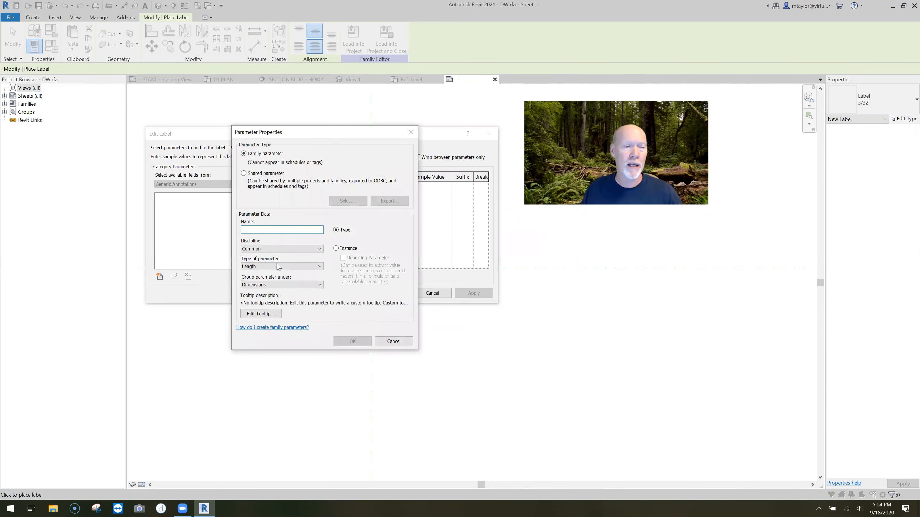
pyautogui.write('LABEL F')
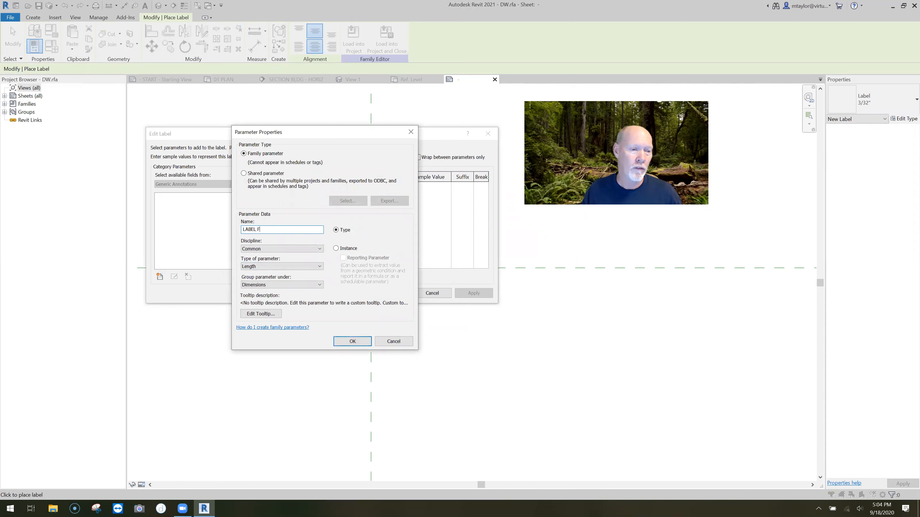
pyautogui.write('OR DISHWASHER')
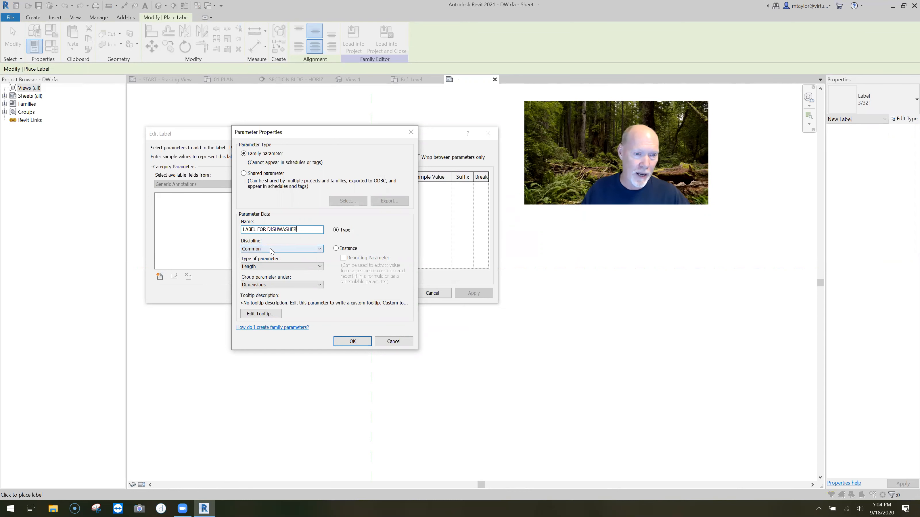
pyautogui.click(337, 249)
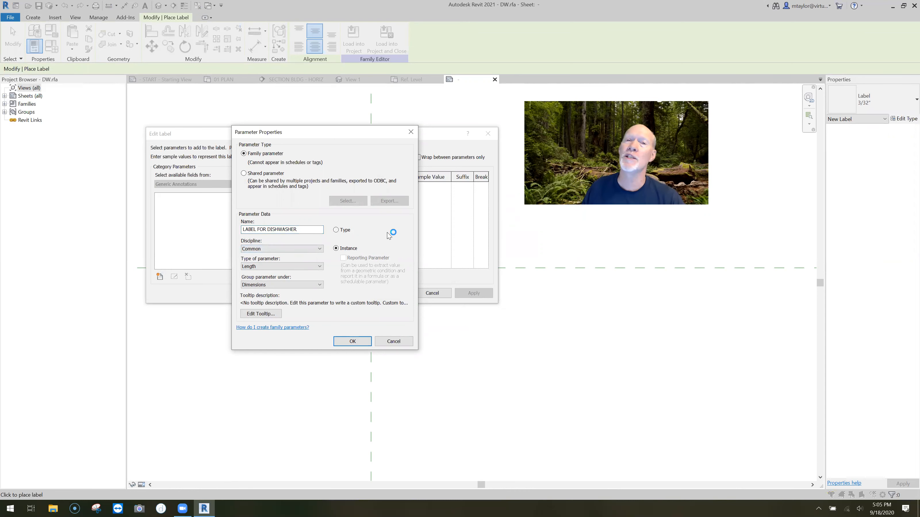
pyautogui.click(272, 267)
pyautogui.click(259, 274)
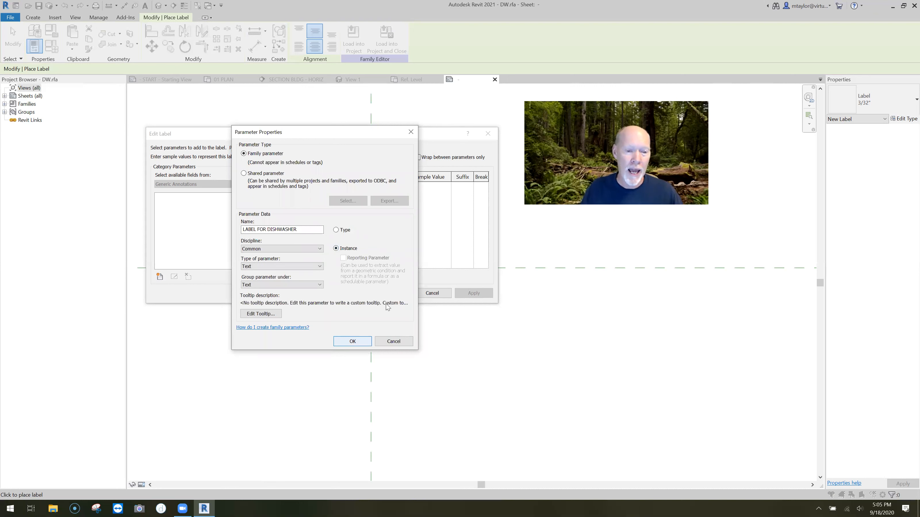
pyautogui.press('Return')
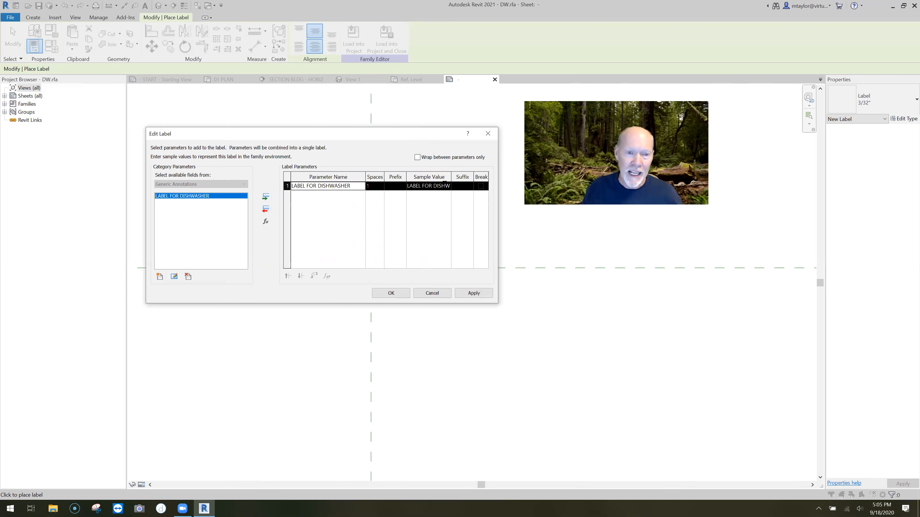
# Set the sample value of the LABEL FOR DISHWASHER label parameter to DW and finish placing the label
pyautogui.moveTo(445, 187); pyautogui.dragTo(380, 188)
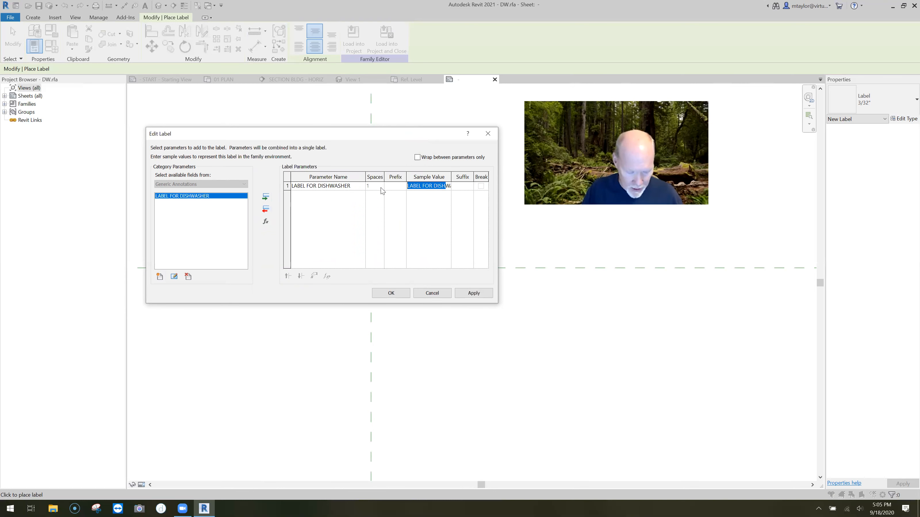
pyautogui.write('DWWASHER')
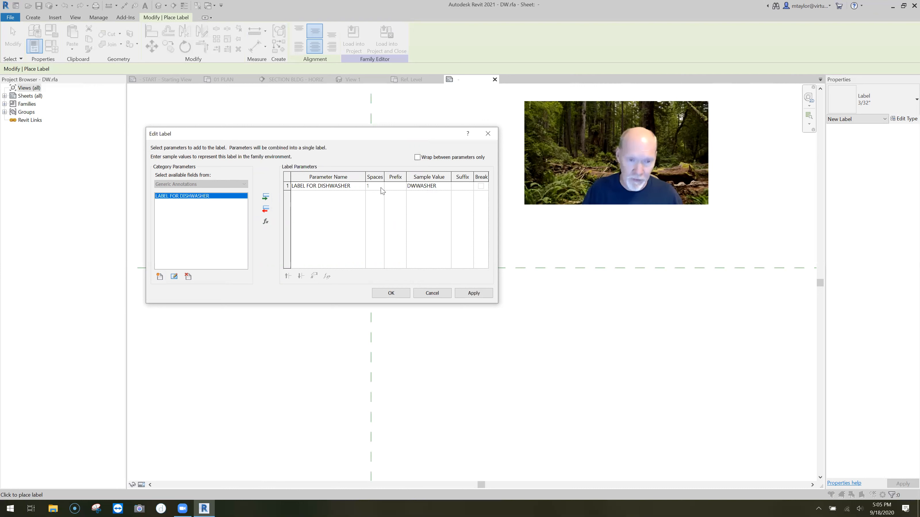
pyautogui.press('Delete')
pyautogui.press('Delete')
pyautogui.press('Delete')
pyautogui.press('Delete')
pyautogui.press('Delete')
pyautogui.press('Delete')
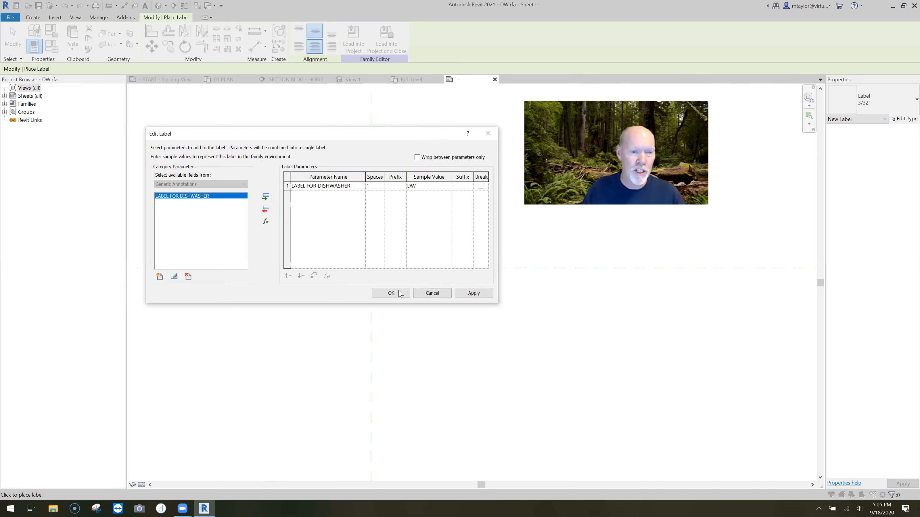
pyautogui.press('Return')
pyautogui.click(411, 326)
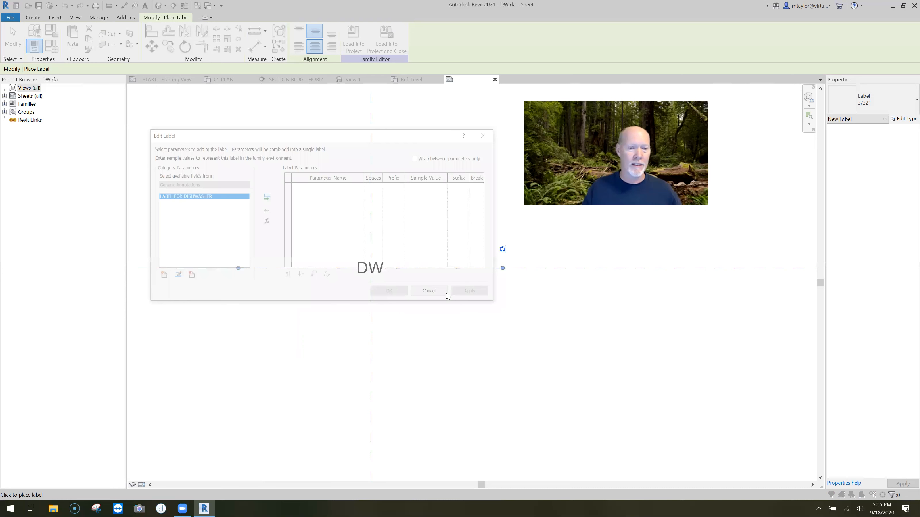
pyautogui.press('Escape')
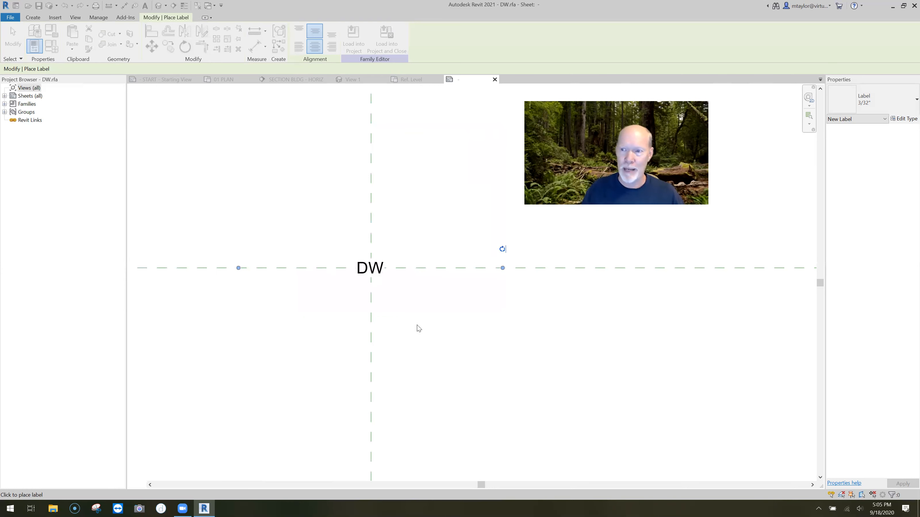
pyautogui.press('Escape')
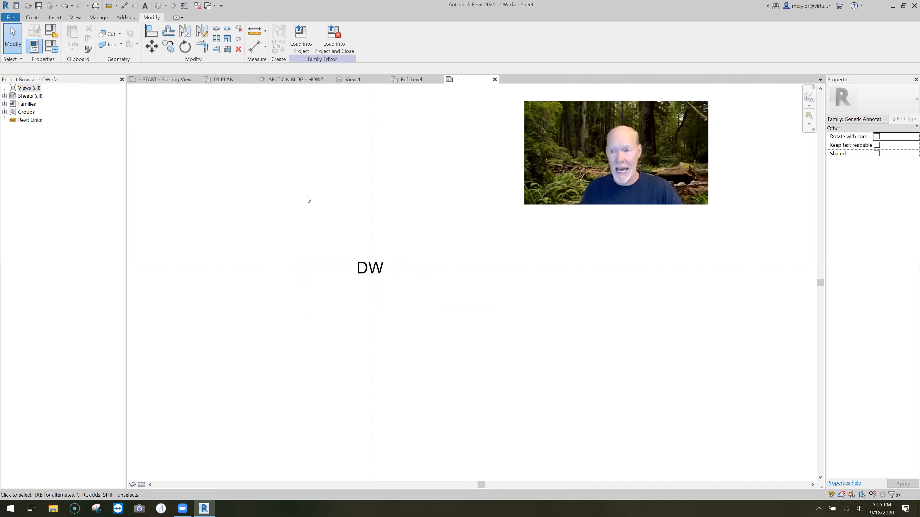
# Load the edited DW annotation into DISHWASHER.rfa only, leaving out Project3, and close the annotation family
pyautogui.click(341, 45)
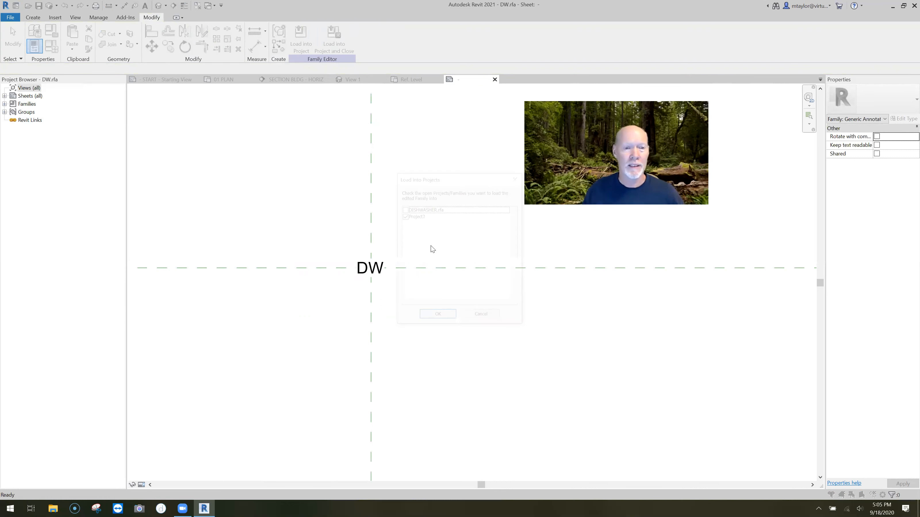
pyautogui.click(403, 209)
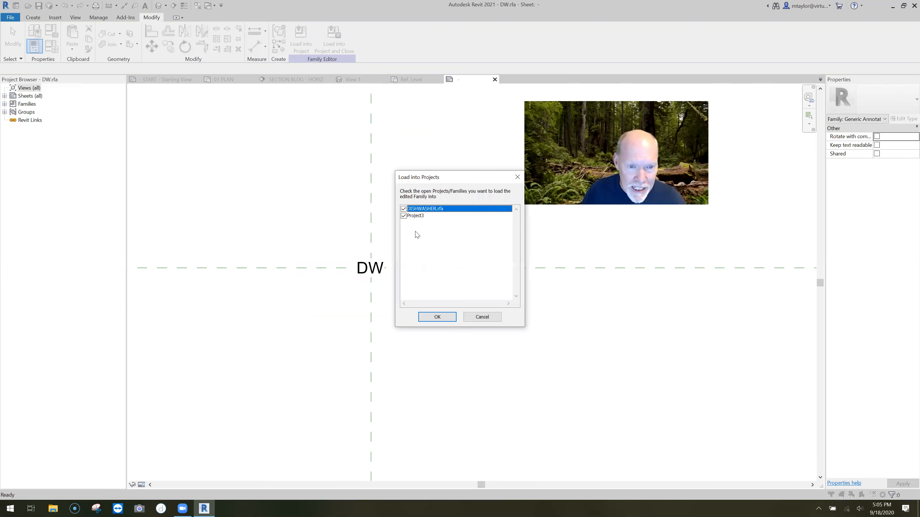
pyautogui.click(403, 216)
pyautogui.click(441, 317)
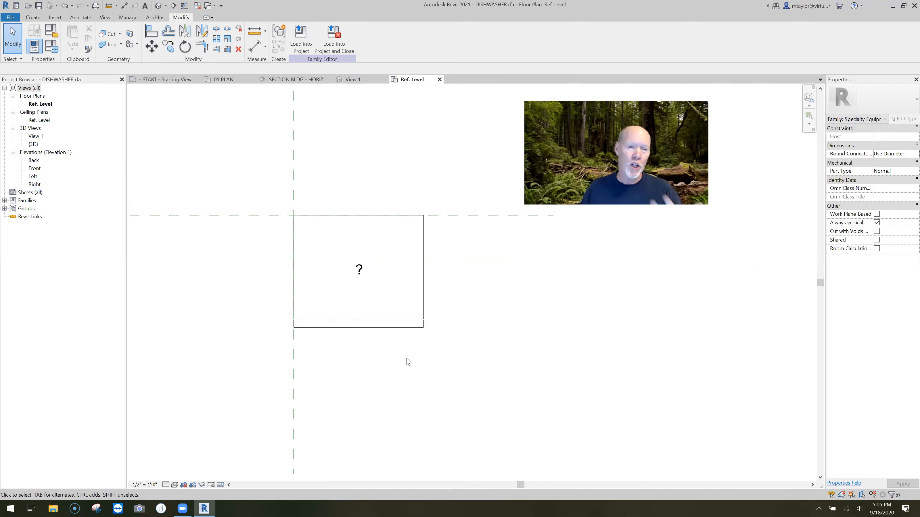
# Set the nested annotation's label text to DW in the dishwasher's Ref. Level plan
pyautogui.doubleClick(360, 272)
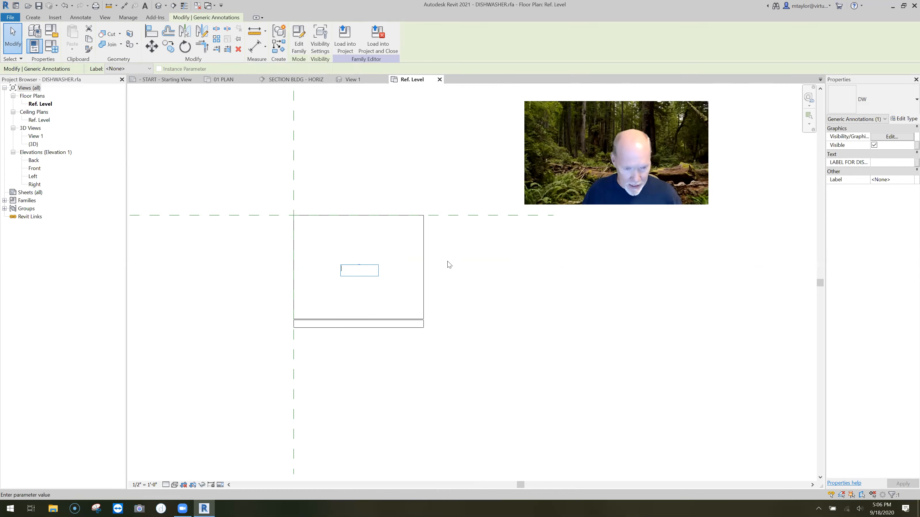
pyautogui.write('DW')
pyautogui.press('Return')
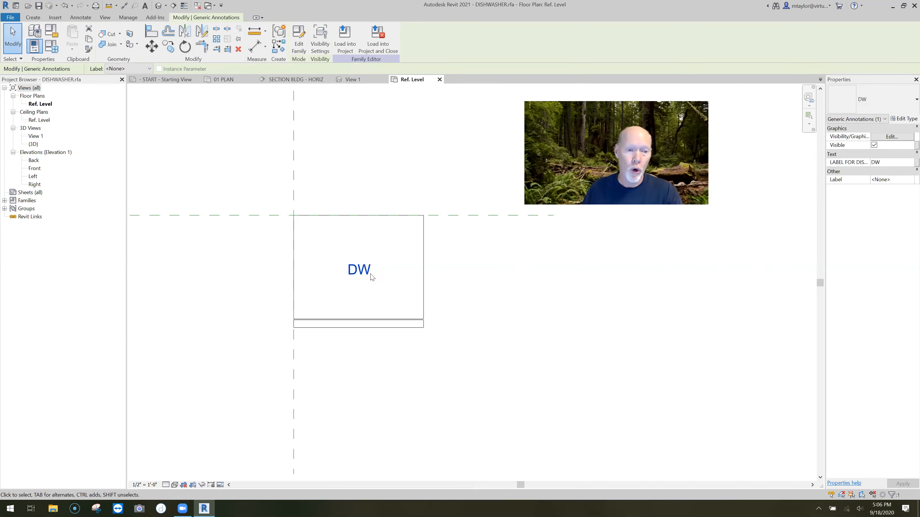
# Test the annotation's LABEL FOR DISHWASHER parameter with the value DISH WASHER and return it to DW
pyautogui.doubleClick(371, 274)
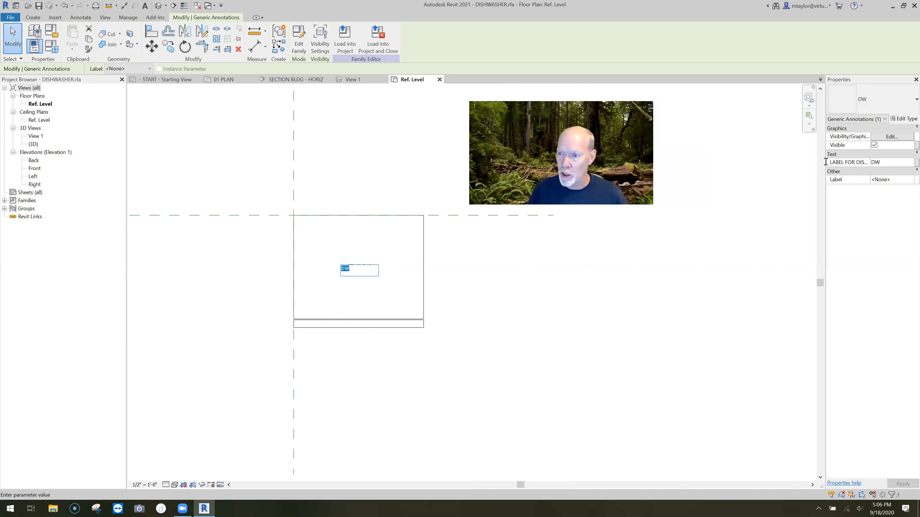
pyautogui.click(843, 162)
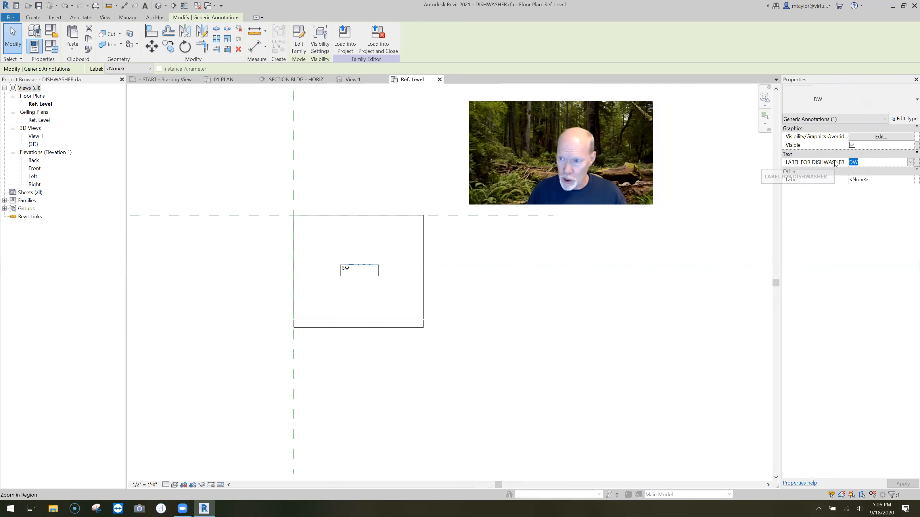
pyautogui.write('DISH WASHER')
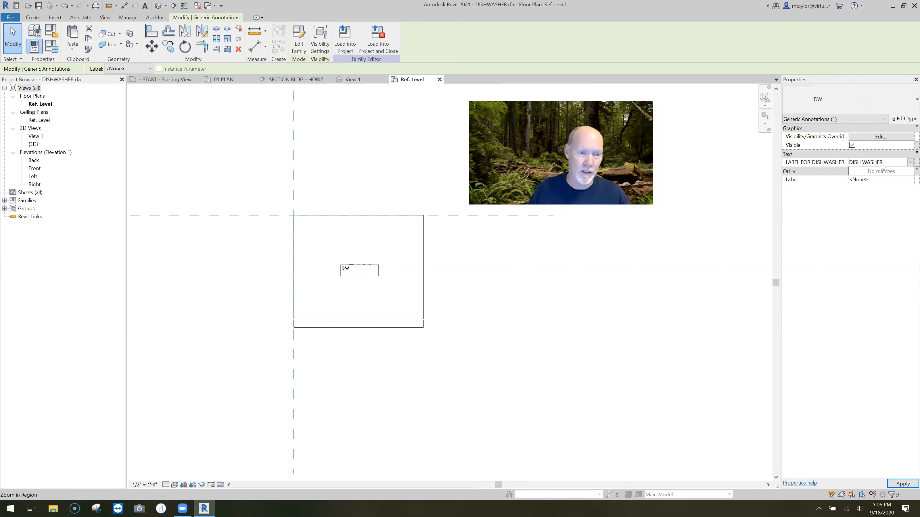
pyautogui.click(409, 280)
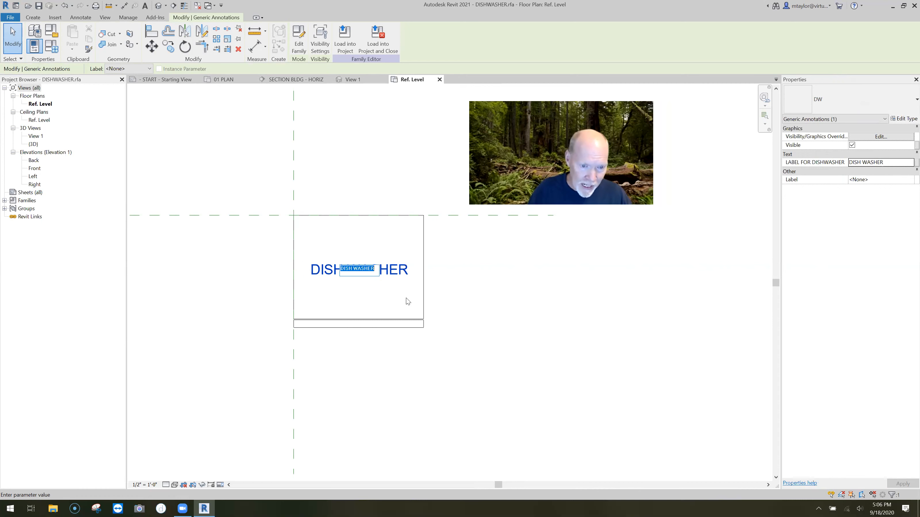
pyautogui.click(462, 296)
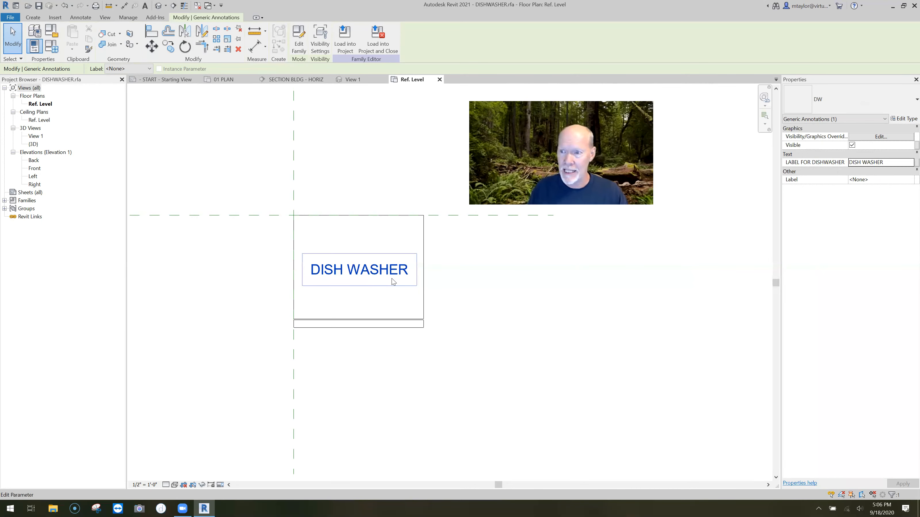
pyautogui.click(807, 164)
pyautogui.write('DW')
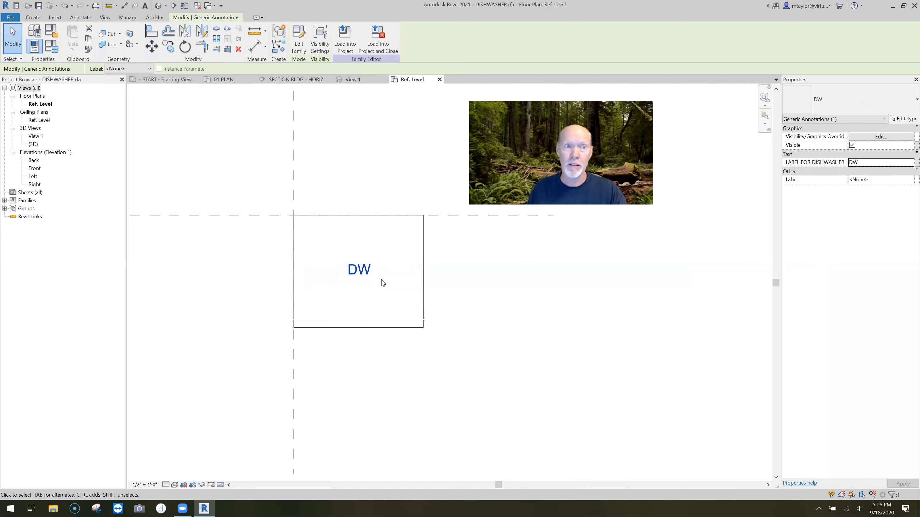
# Save the family over the existing DISHWASHER.rfa and load it into the project, closing the family and overwriting the loaded version
pyautogui.click(38, 5)
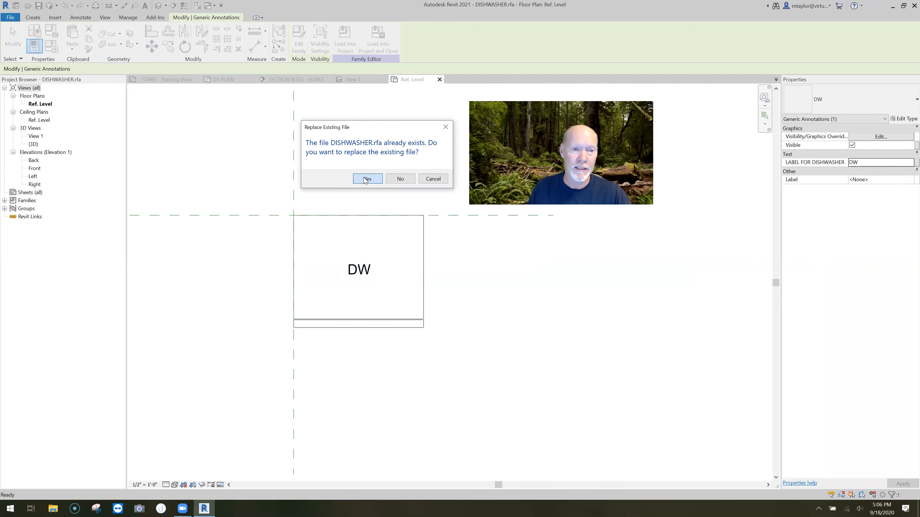
pyautogui.click(366, 179)
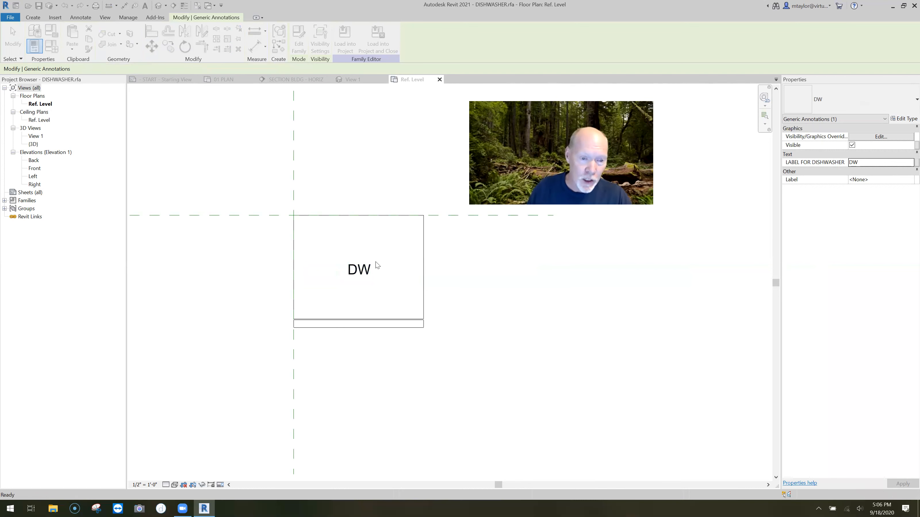
pyautogui.click(388, 202)
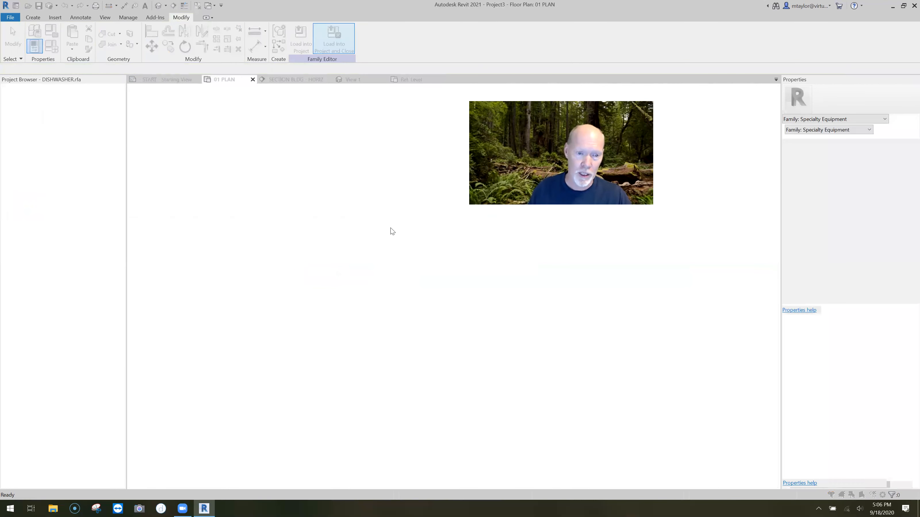
pyautogui.click(419, 258)
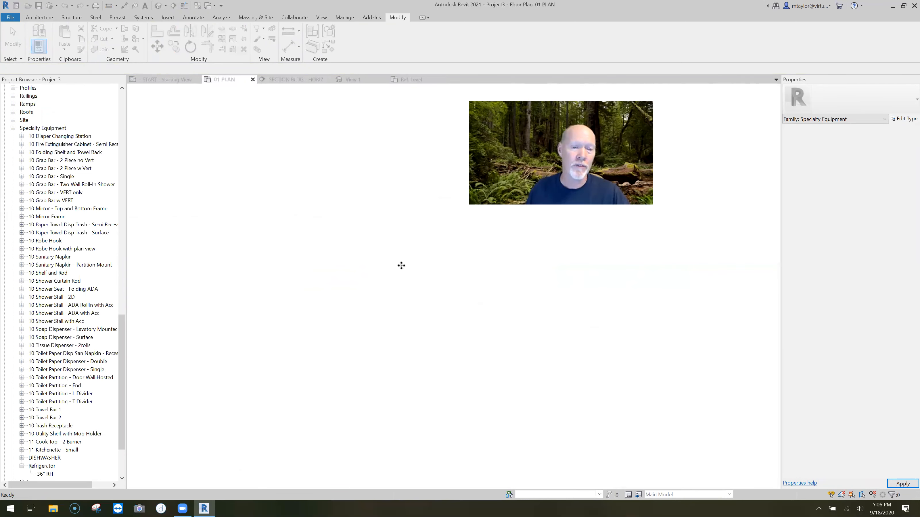
# Select the break room dishwasher in the 01 PLAN view and open its family for editing
pyautogui.click(411, 312)
pyautogui.click(414, 314)
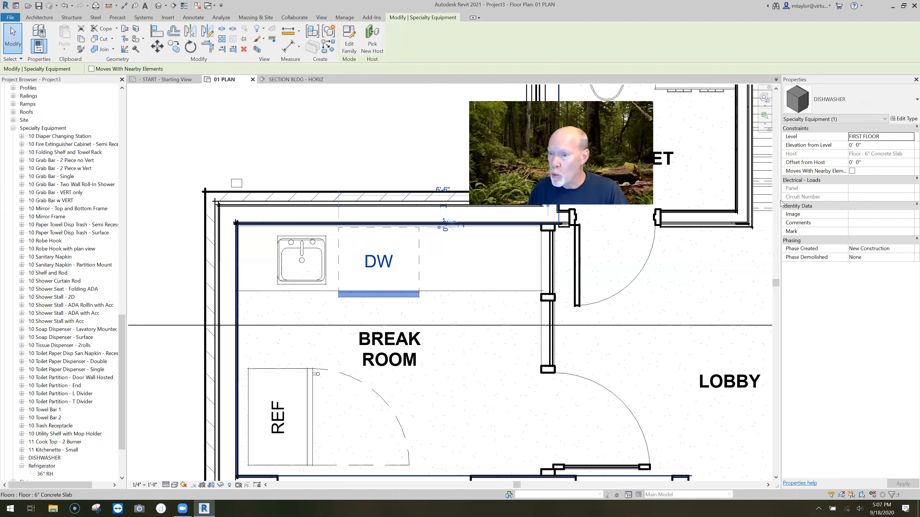
pyautogui.click(350, 43)
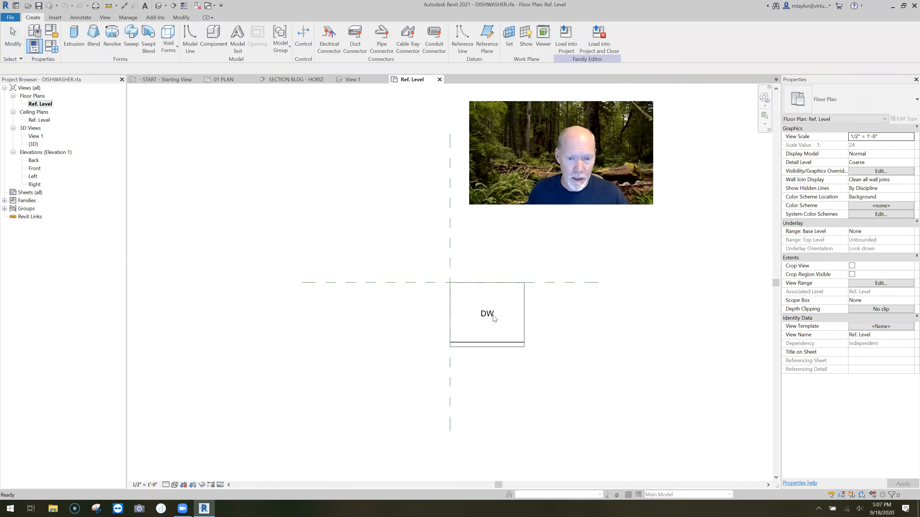
# Set the nested annotation's LABEL FOR DISHWASHER value to DISH WASHER and reload the family into the project, replacing the saved DISHWASHER.rfa
pyautogui.click(518, 313)
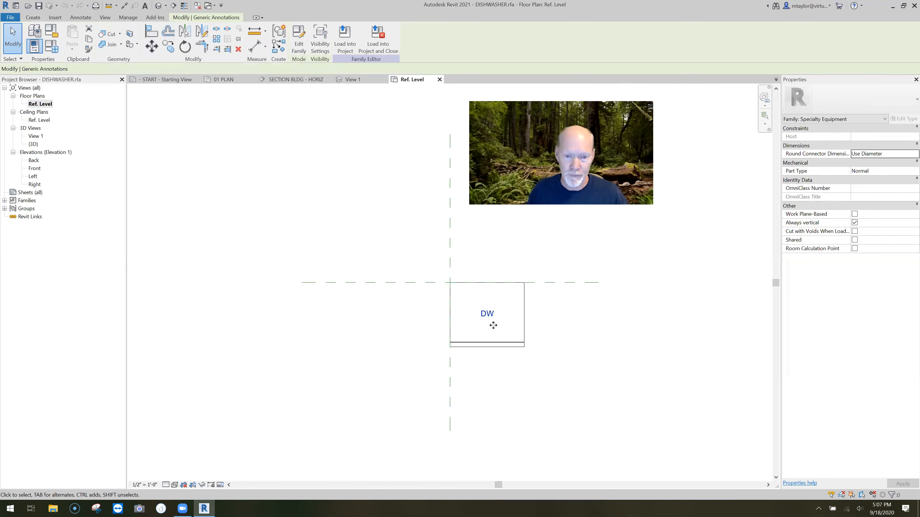
pyautogui.click(820, 165)
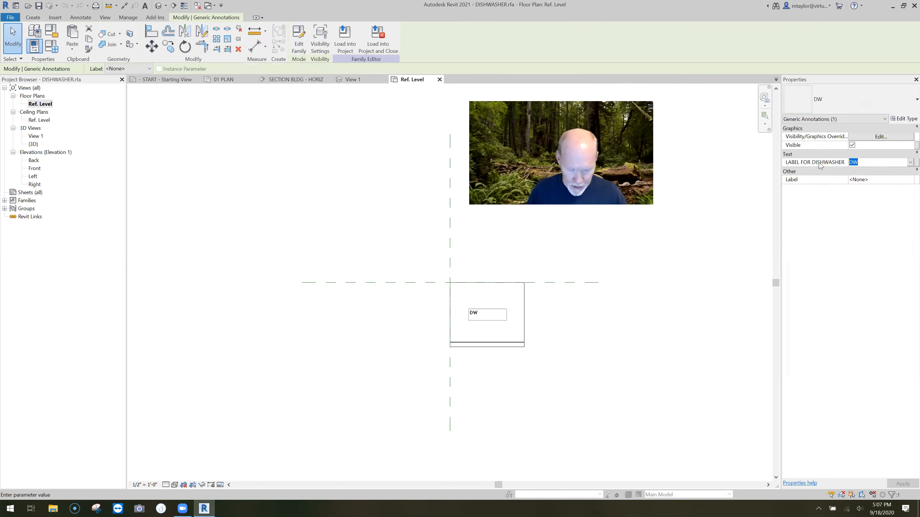
pyautogui.write('SHI')
pyautogui.press('BackSpace')
pyautogui.press('BackSpace')
pyautogui.press('BackSpace')
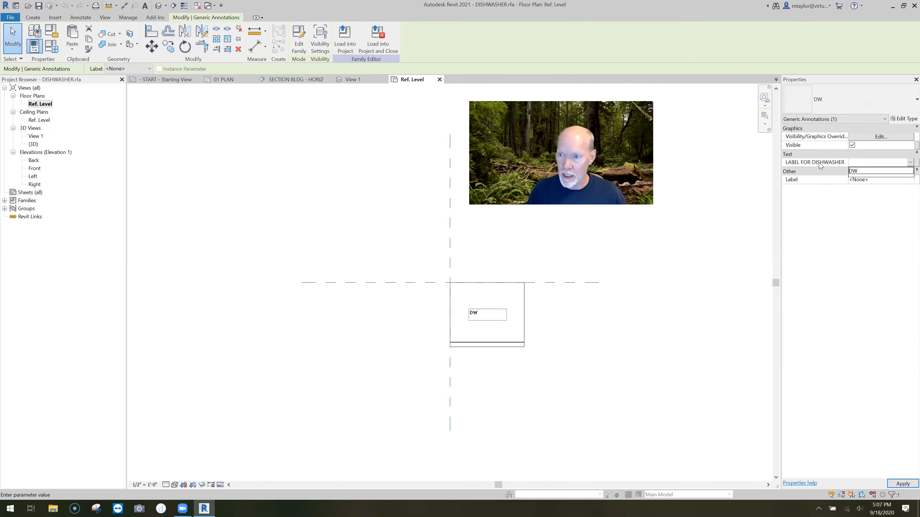
pyautogui.write('S')
pyautogui.press('BackSpace')
pyautogui.write('DIISH W')
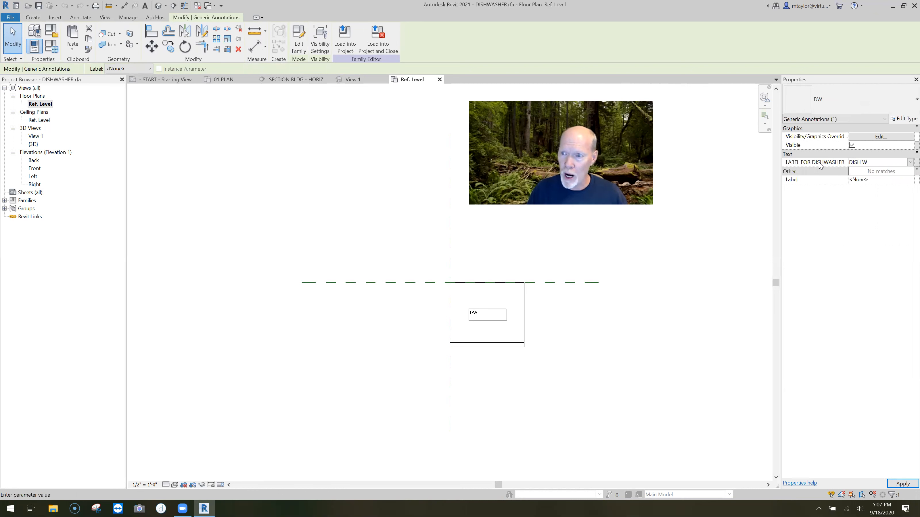
pyautogui.write('ER')
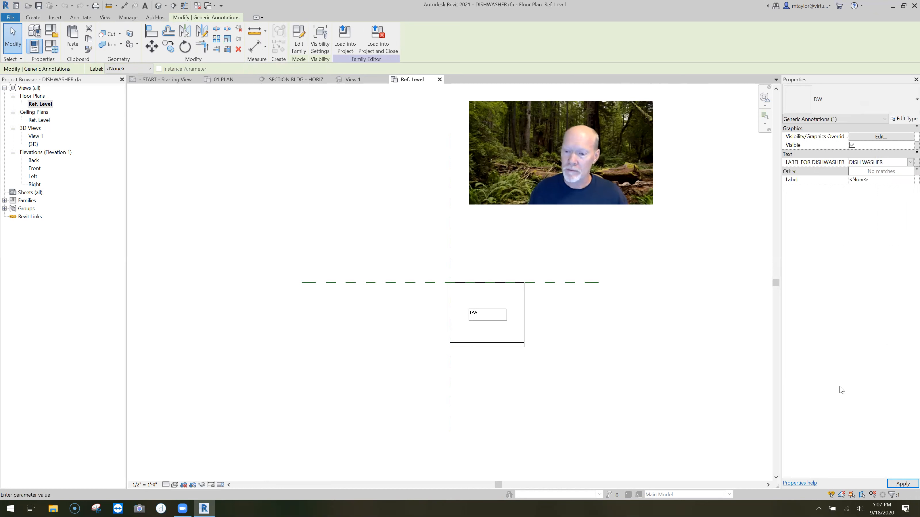
pyautogui.click(571, 346)
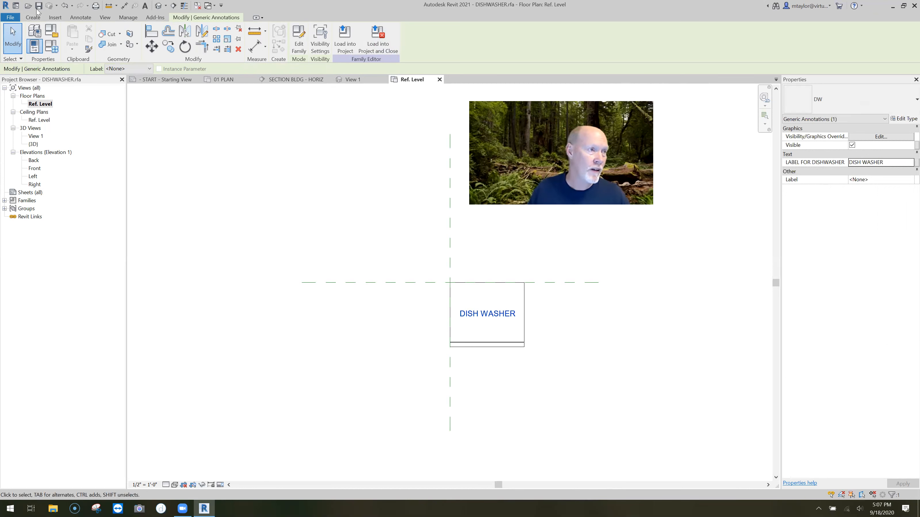
pyautogui.click(379, 44)
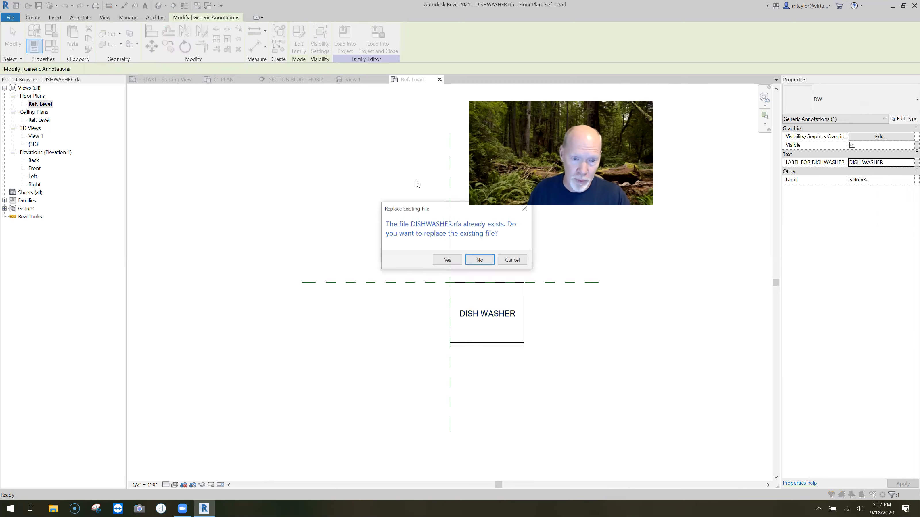
pyautogui.click(449, 261)
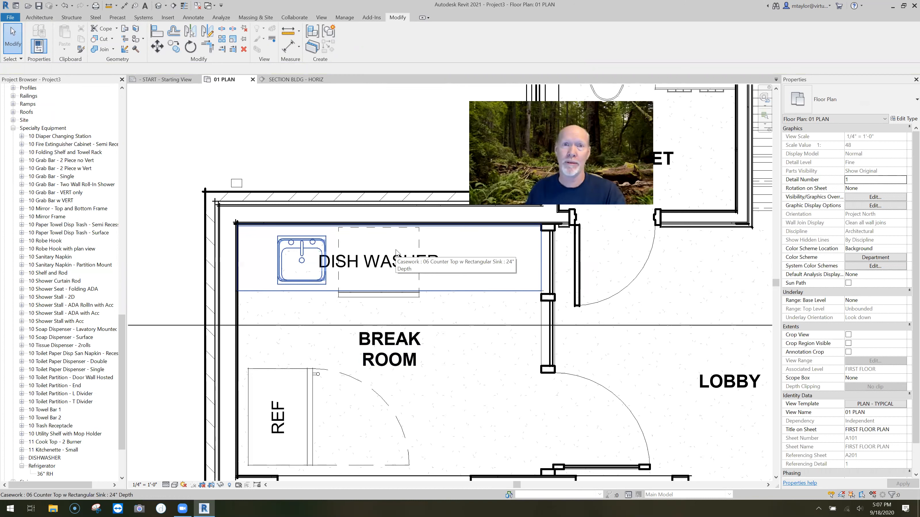
# Reopen the break room dishwasher's family for editing and bring up its Ref. Level floor plan
pyautogui.click(414, 299)
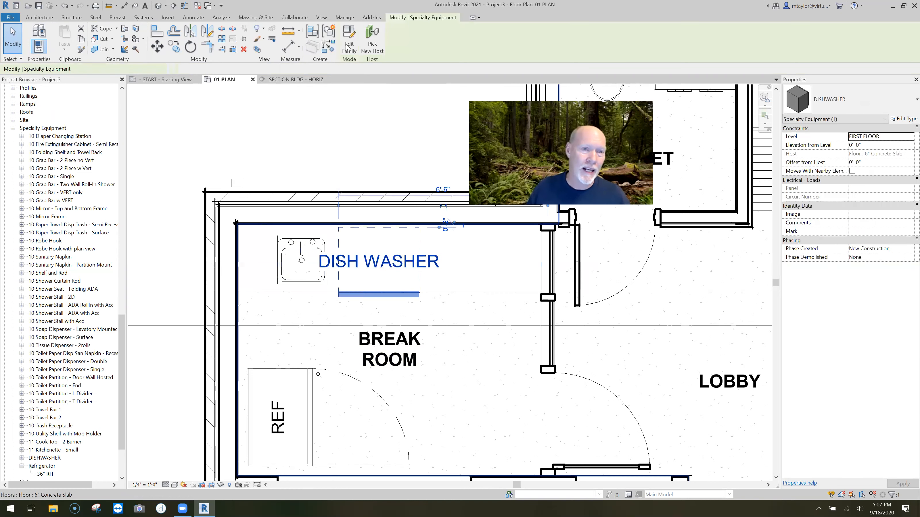
pyautogui.doubleClick(405, 232)
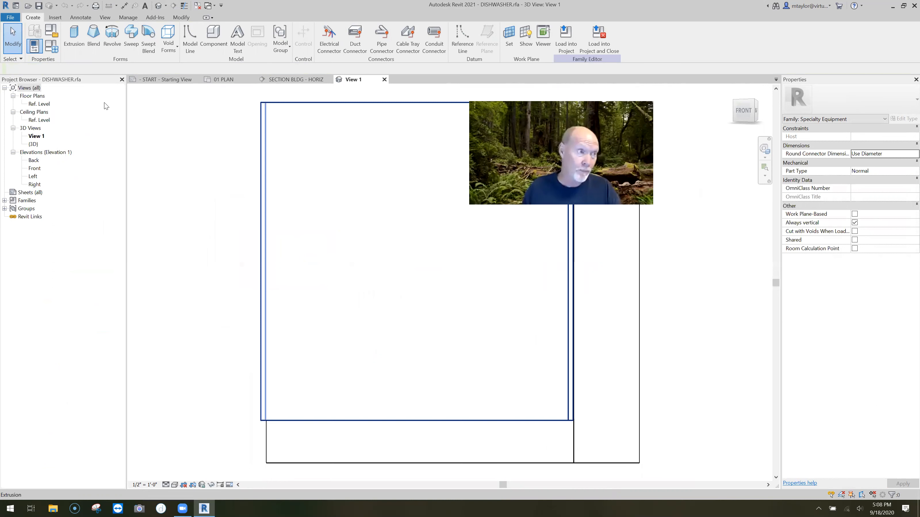
pyautogui.click(49, 104)
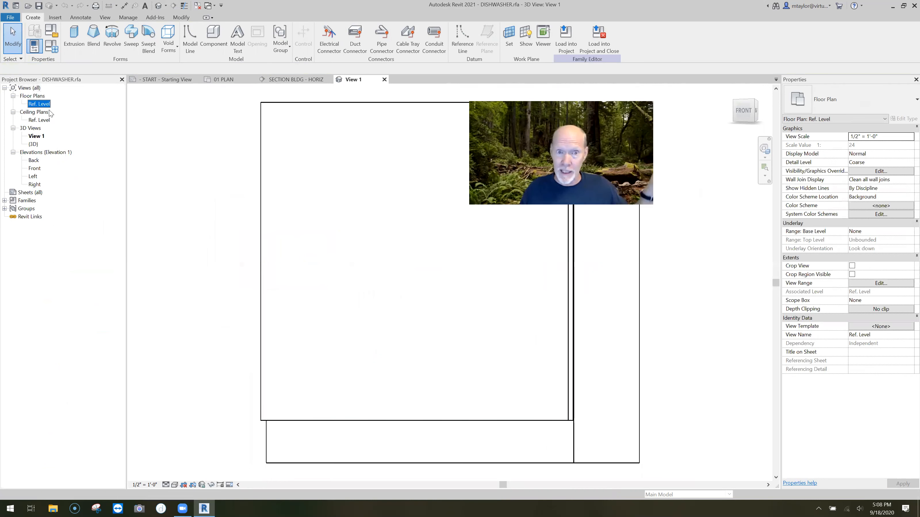
pyautogui.moveTo(603, 377); pyautogui.dragTo(441, 290, button='middle')
pyautogui.scroll(2, 408, 244)
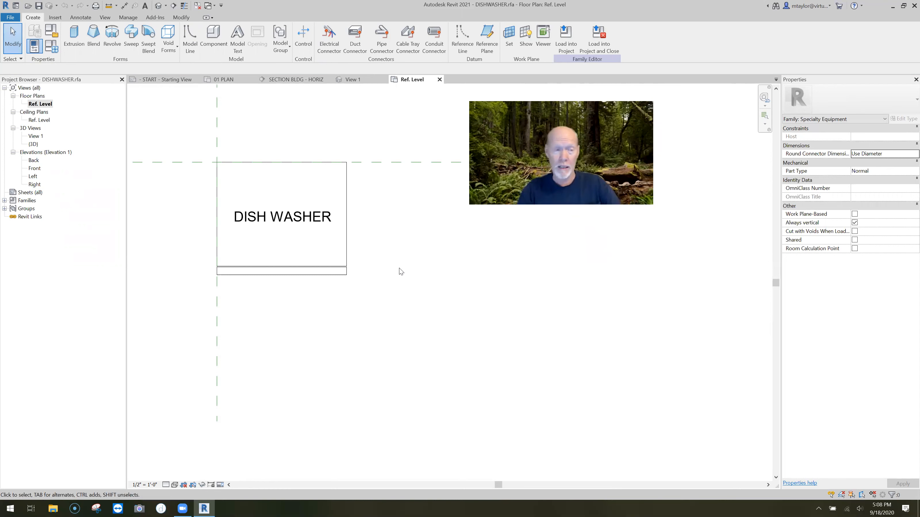
# Add an instance family parameter named LABEL FOR DISHWASHER of type Text to the dishwasher family
pyautogui.click(53, 48)
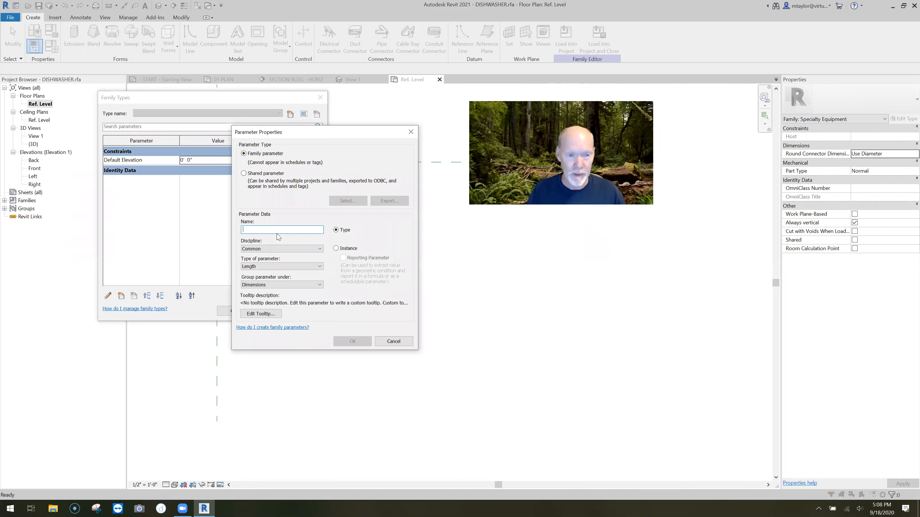
pyautogui.write('LAE')
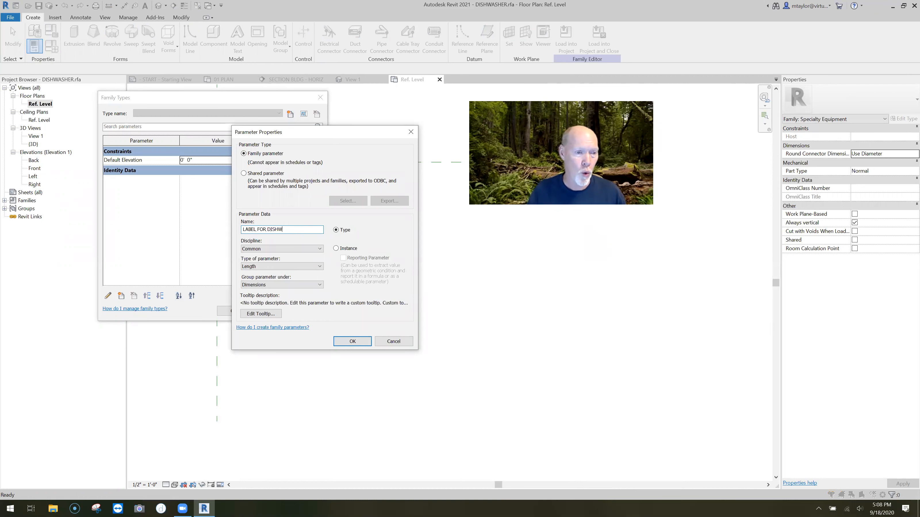
pyautogui.click(336, 249)
pyautogui.click(272, 266)
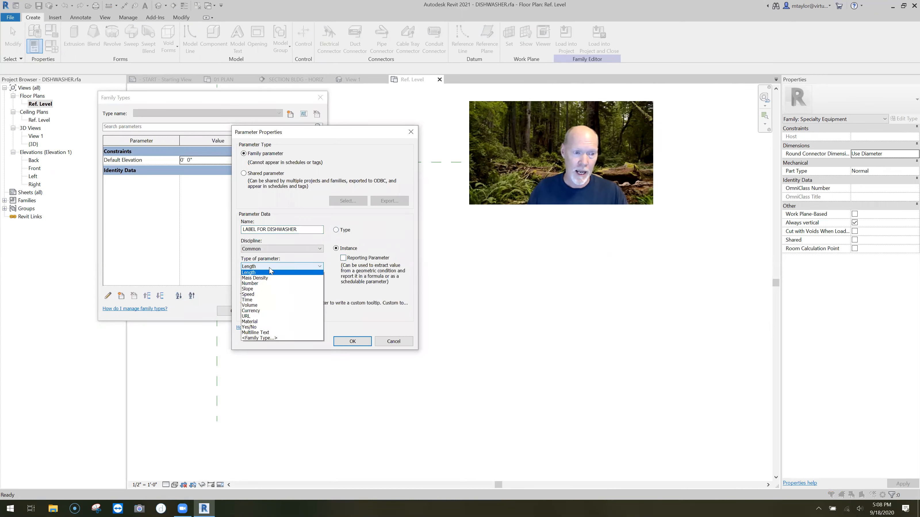
pyautogui.click(262, 276)
pyautogui.click(352, 341)
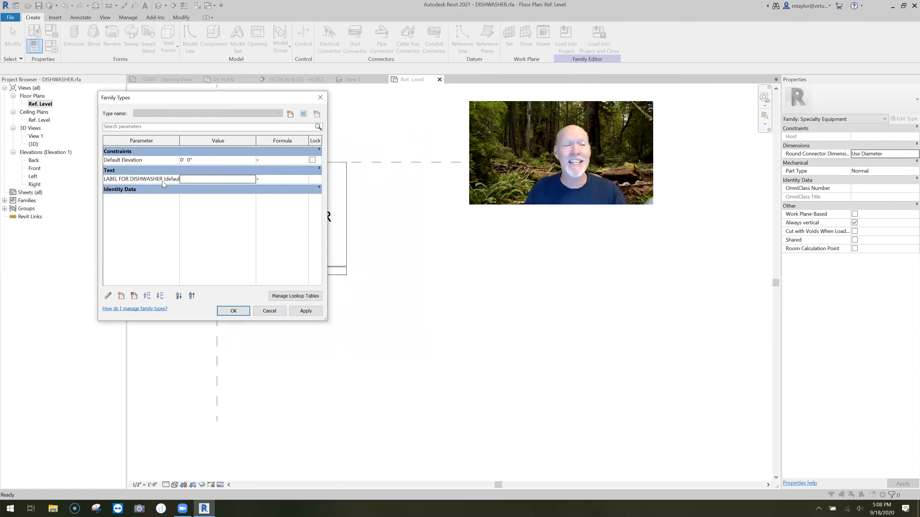
pyautogui.click(233, 311)
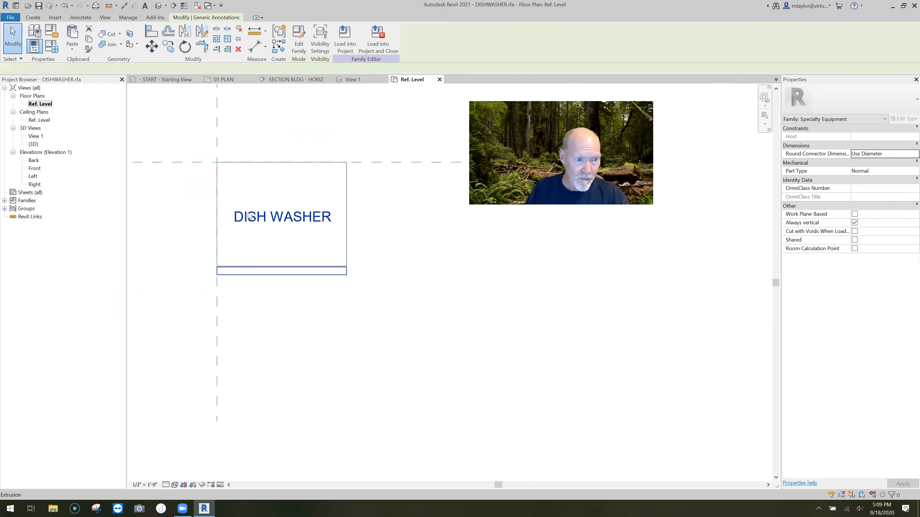
# Associate the nested DW annotation's LABEL FOR DISHWASHER parameter with the dishwasher family's LABEL FOR DISHWASHER parameter
pyautogui.click(290, 217)
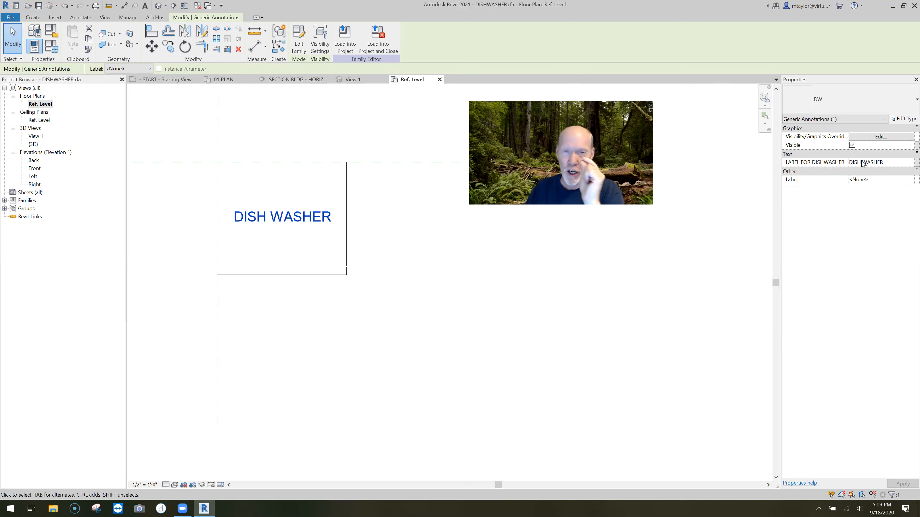
pyautogui.click(862, 163)
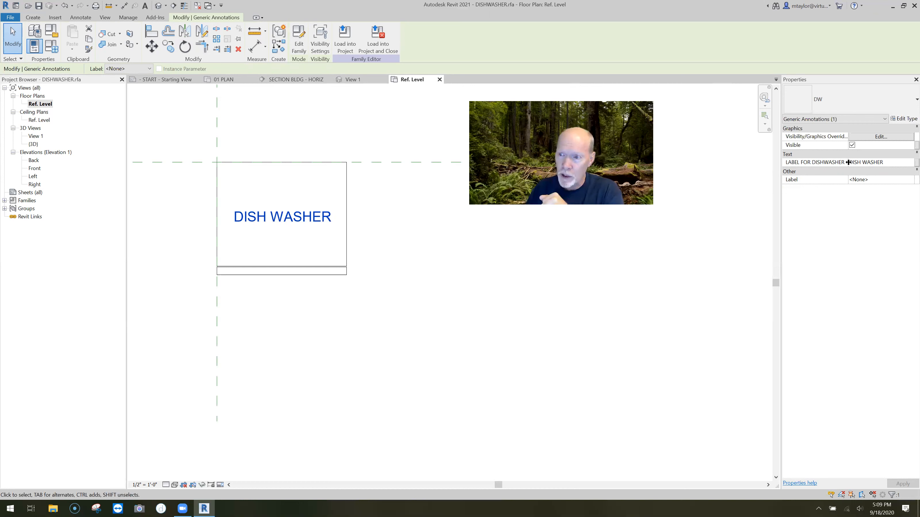
pyautogui.click(907, 163)
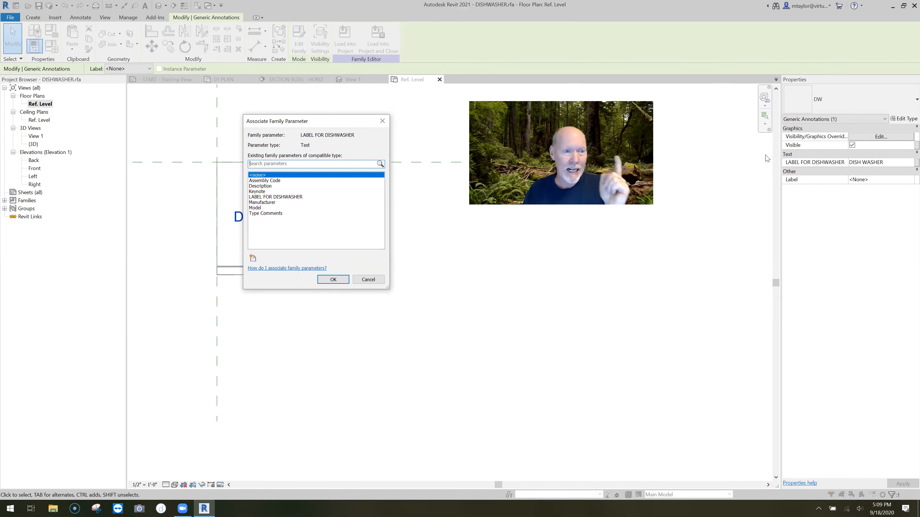
pyautogui.click(287, 196)
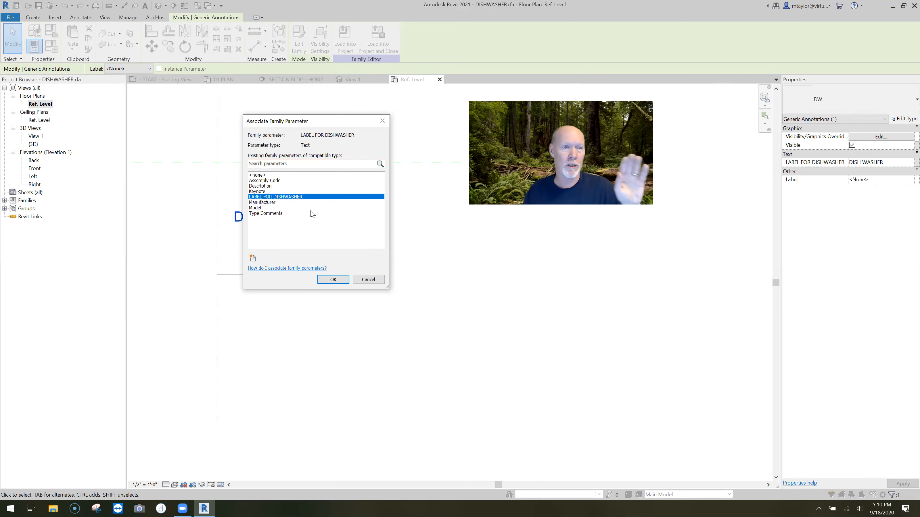
pyautogui.click(340, 282)
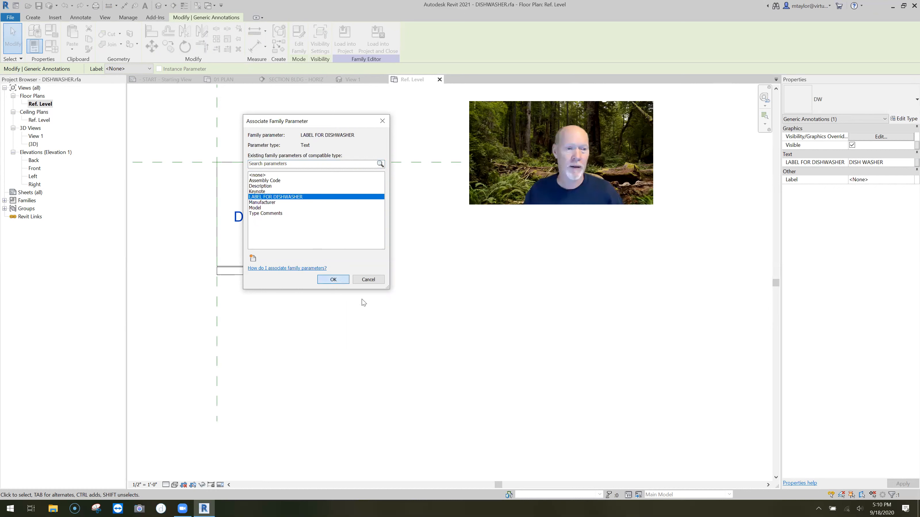
pyautogui.click(362, 314)
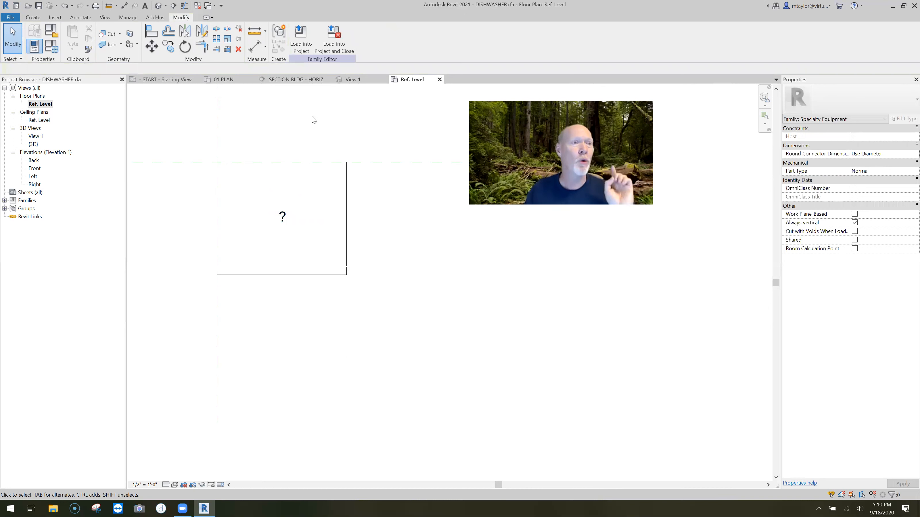
# Save the family over the existing DISHWASHER.rfa, load it into the project replacing the loaded version, and close it
pyautogui.click(39, 5)
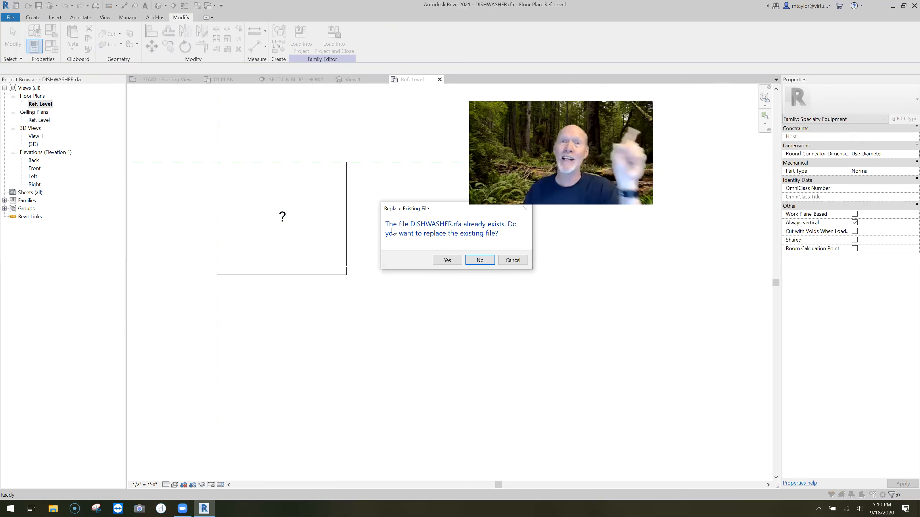
pyautogui.click(444, 260)
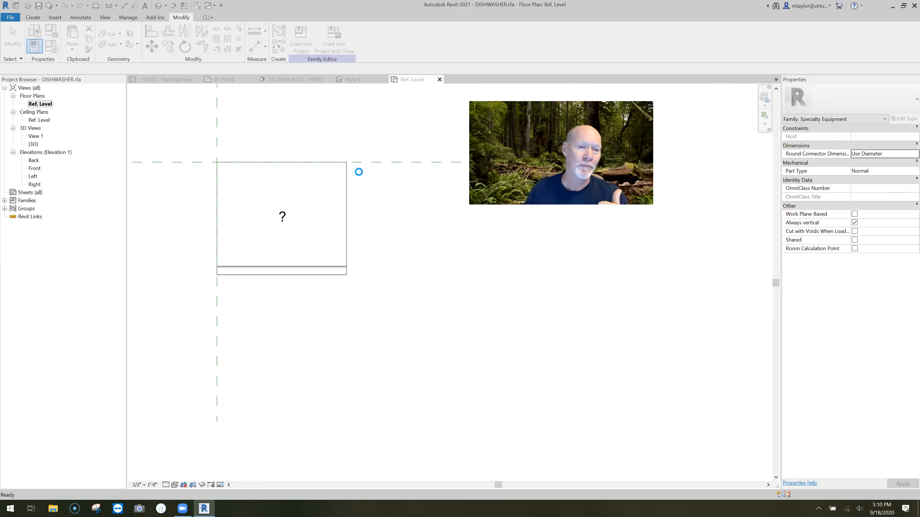
pyautogui.click(334, 40)
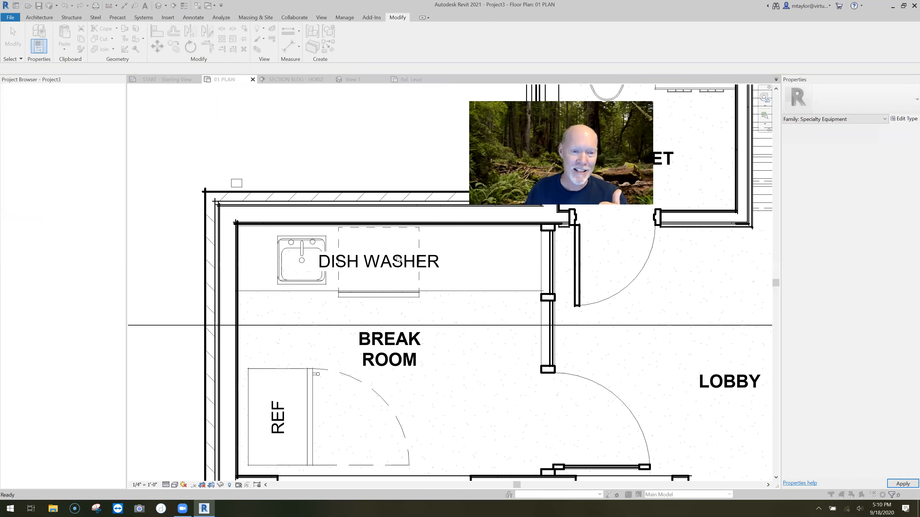
pyautogui.click(398, 229)
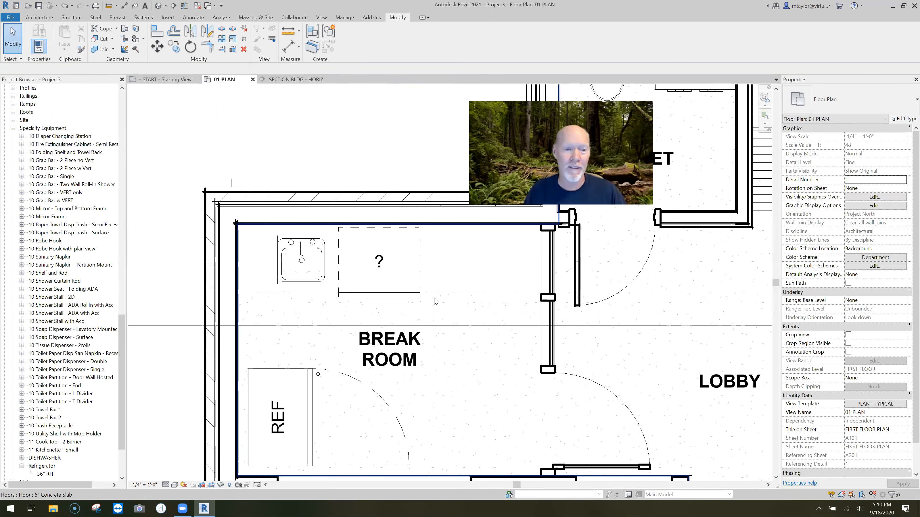
# Select the break room dishwasher in the plan and set its LABEL FOR DISHWASHER value to TYPE WHAT I WANT
pyautogui.click(397, 261)
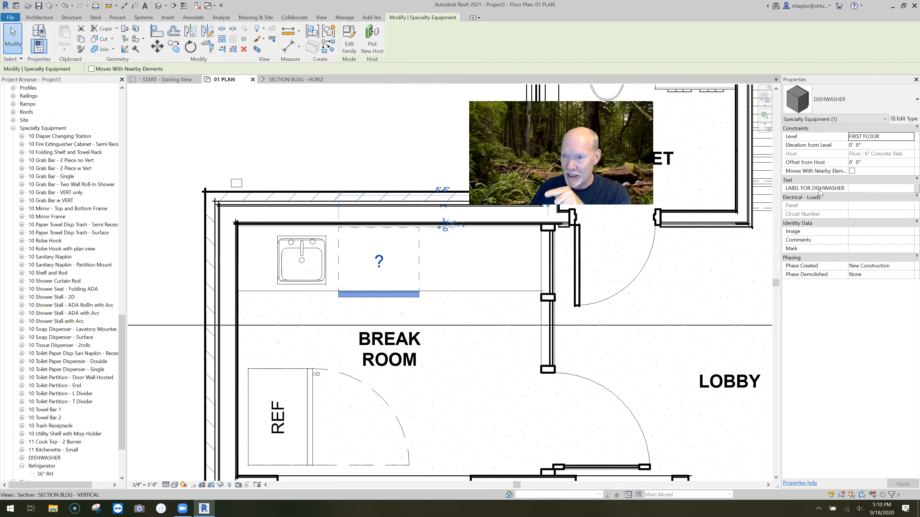
pyautogui.click(864, 187)
pyautogui.write('TYPE WHAT I WANT')
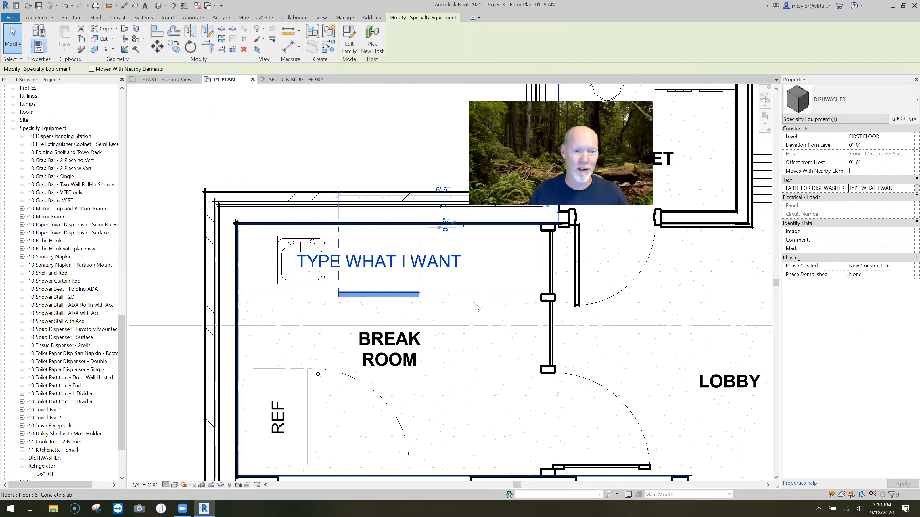
# Set the selected dishwasher's LABEL FOR DISHWASHER value to DW and deselect it
pyautogui.moveTo(486, 311); pyautogui.dragTo(443, 299, button='middle')
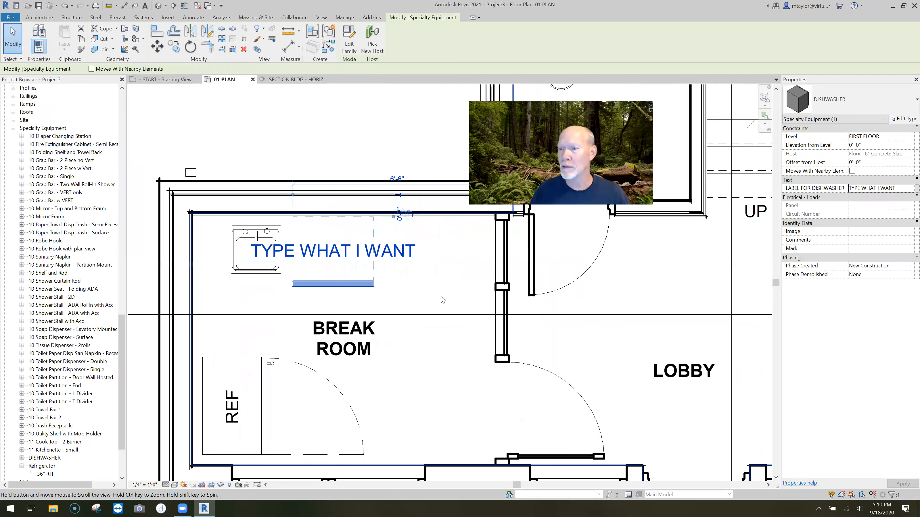
pyautogui.click(829, 191)
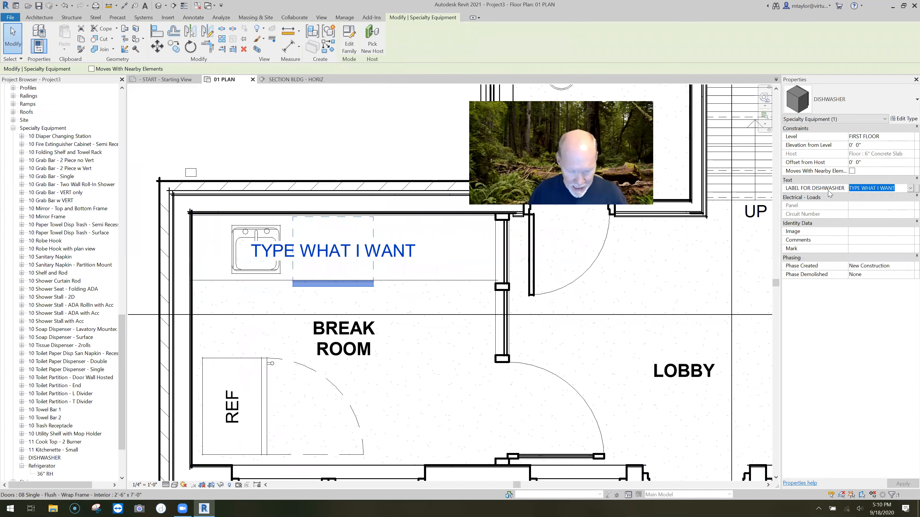
pyautogui.write('DW')
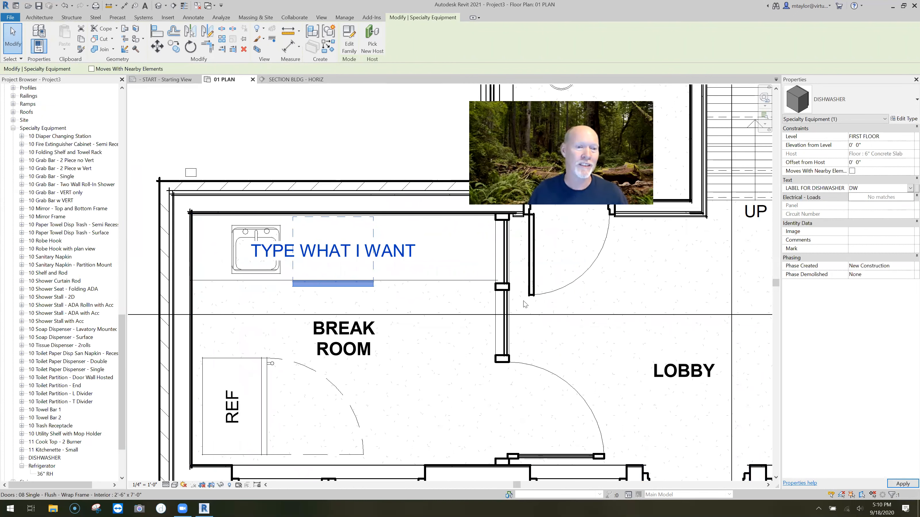
pyautogui.moveTo(443, 326)
pyautogui.click(450, 346)
pyautogui.click(408, 151)
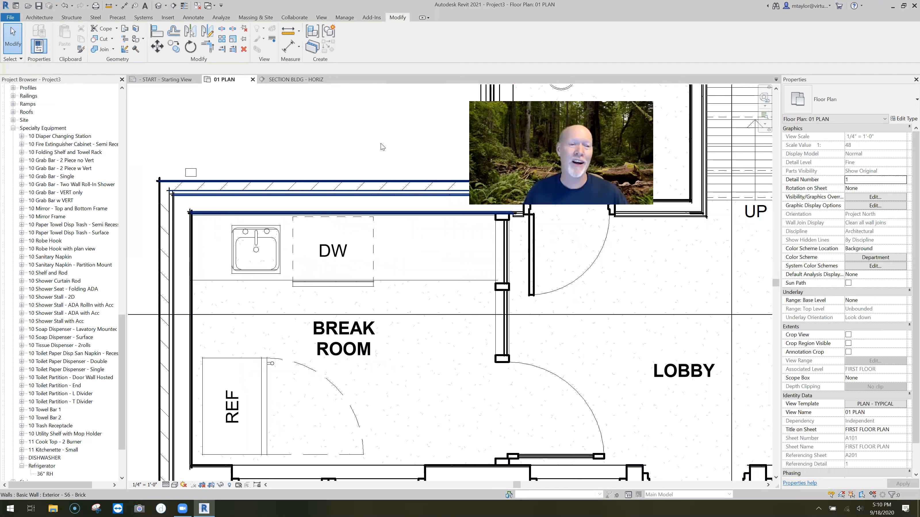
pyautogui.scroll(1, 383, 147)
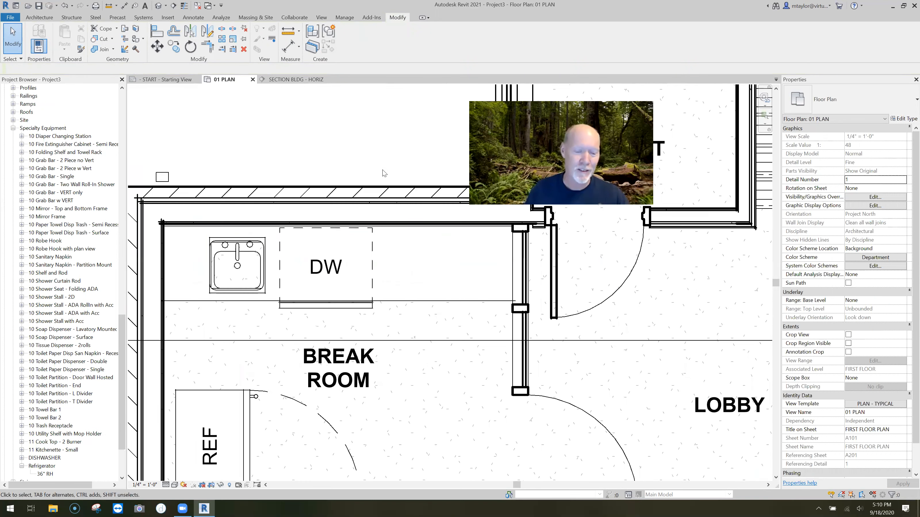